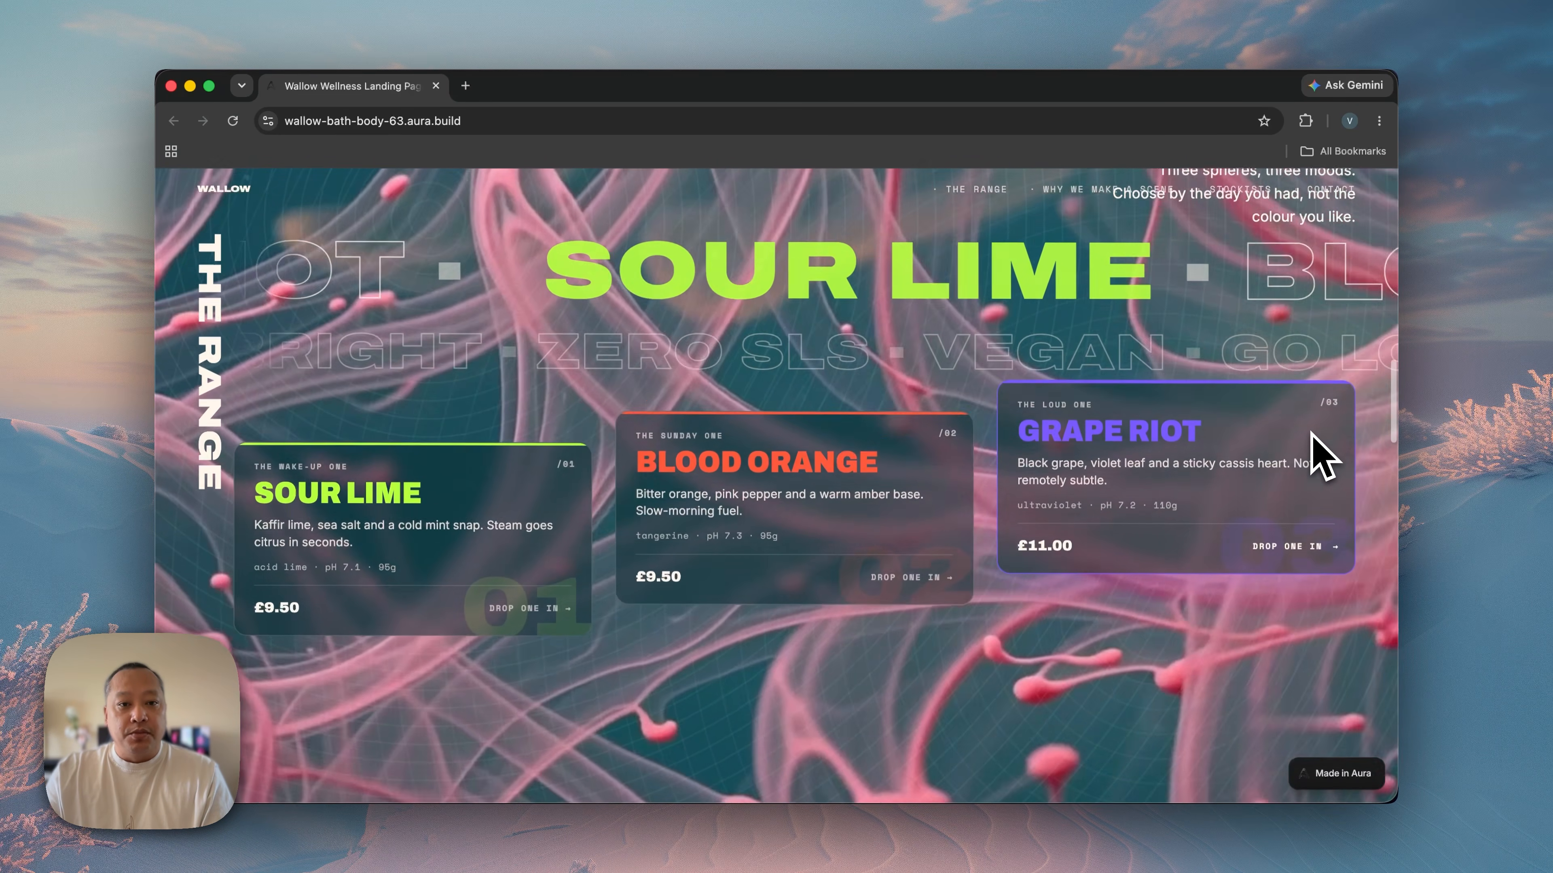
Examine the Wallow landing page's scroll-driven animation from the cover down to the closing "Run a brighter bath" section
{"action": "scroll", "coordinate": [1321, 457], "scroll_direction": "down", "scroll_amount": 5}
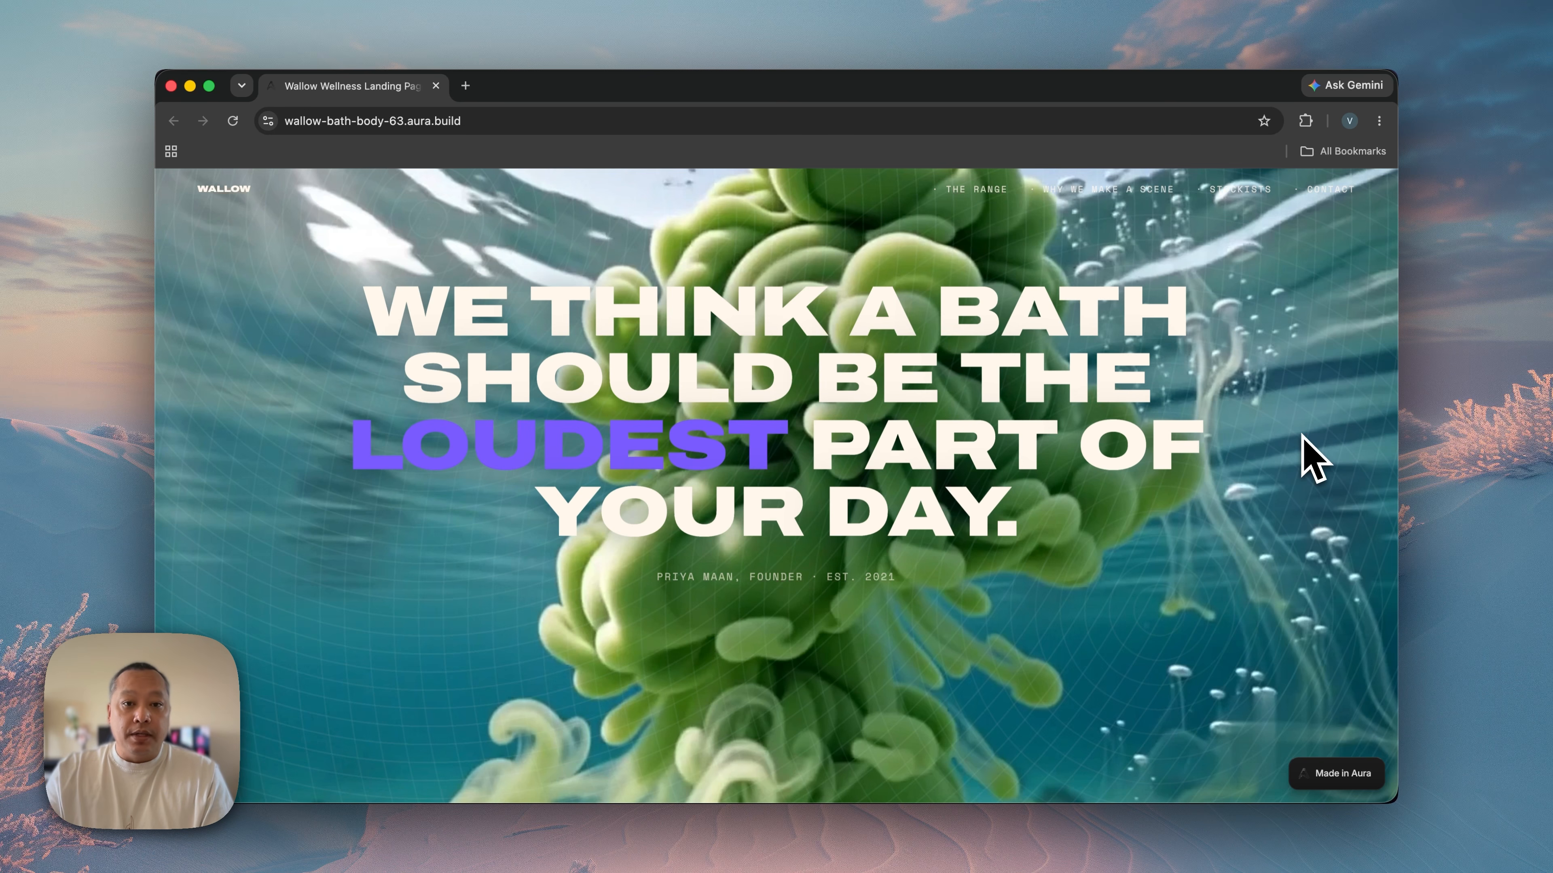
{"action": "scroll", "coordinate": [1307, 457], "scroll_direction": "down", "scroll_amount": 5}
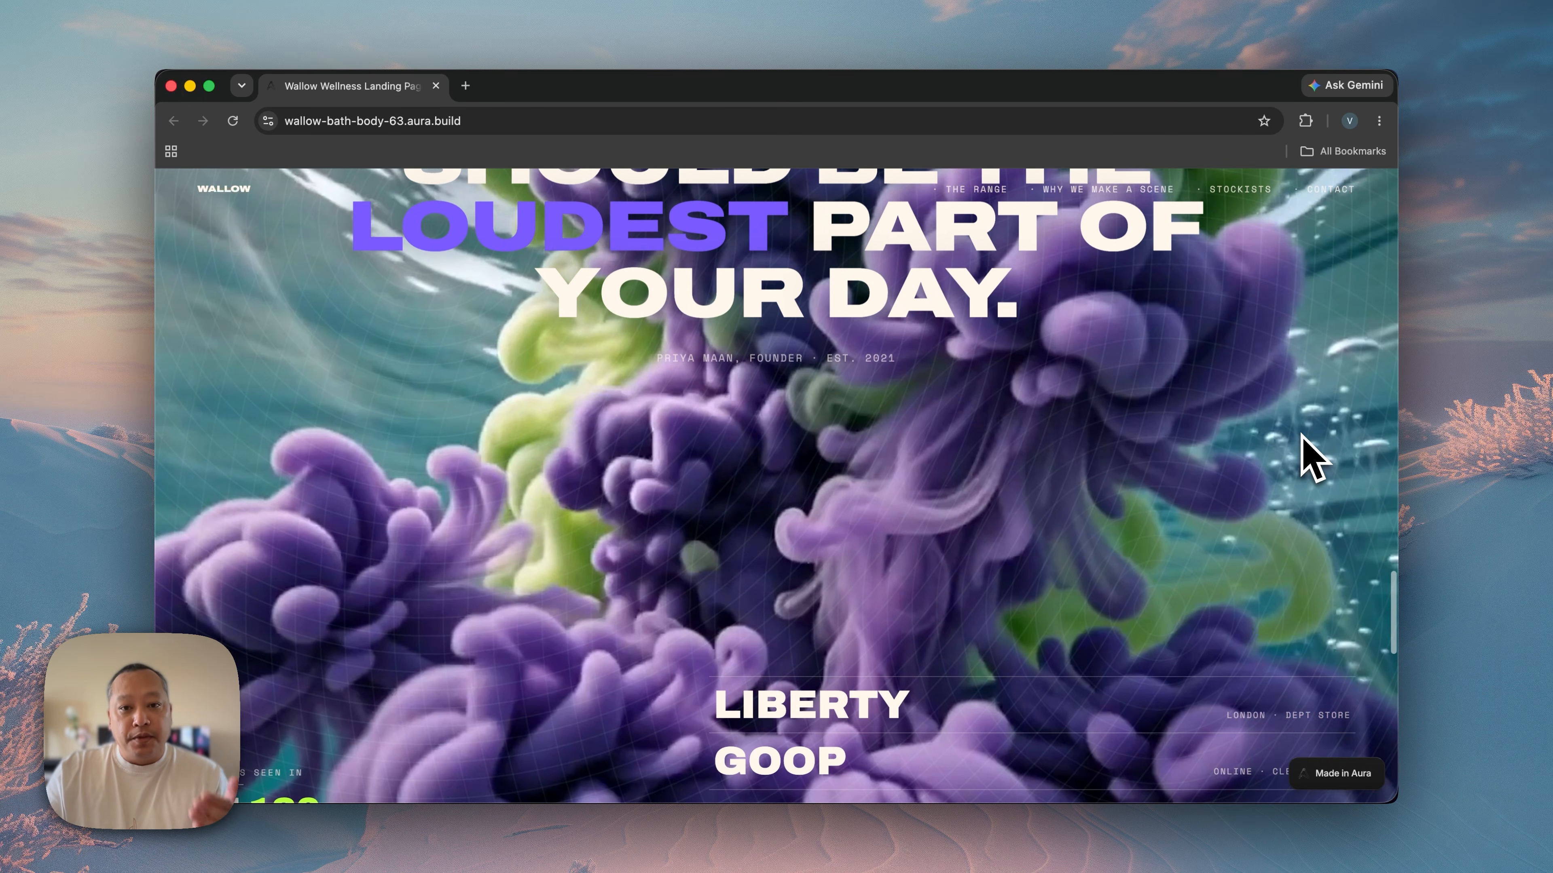
{"action": "scroll", "coordinate": [1305, 453], "scroll_direction": "down", "scroll_amount": 10}
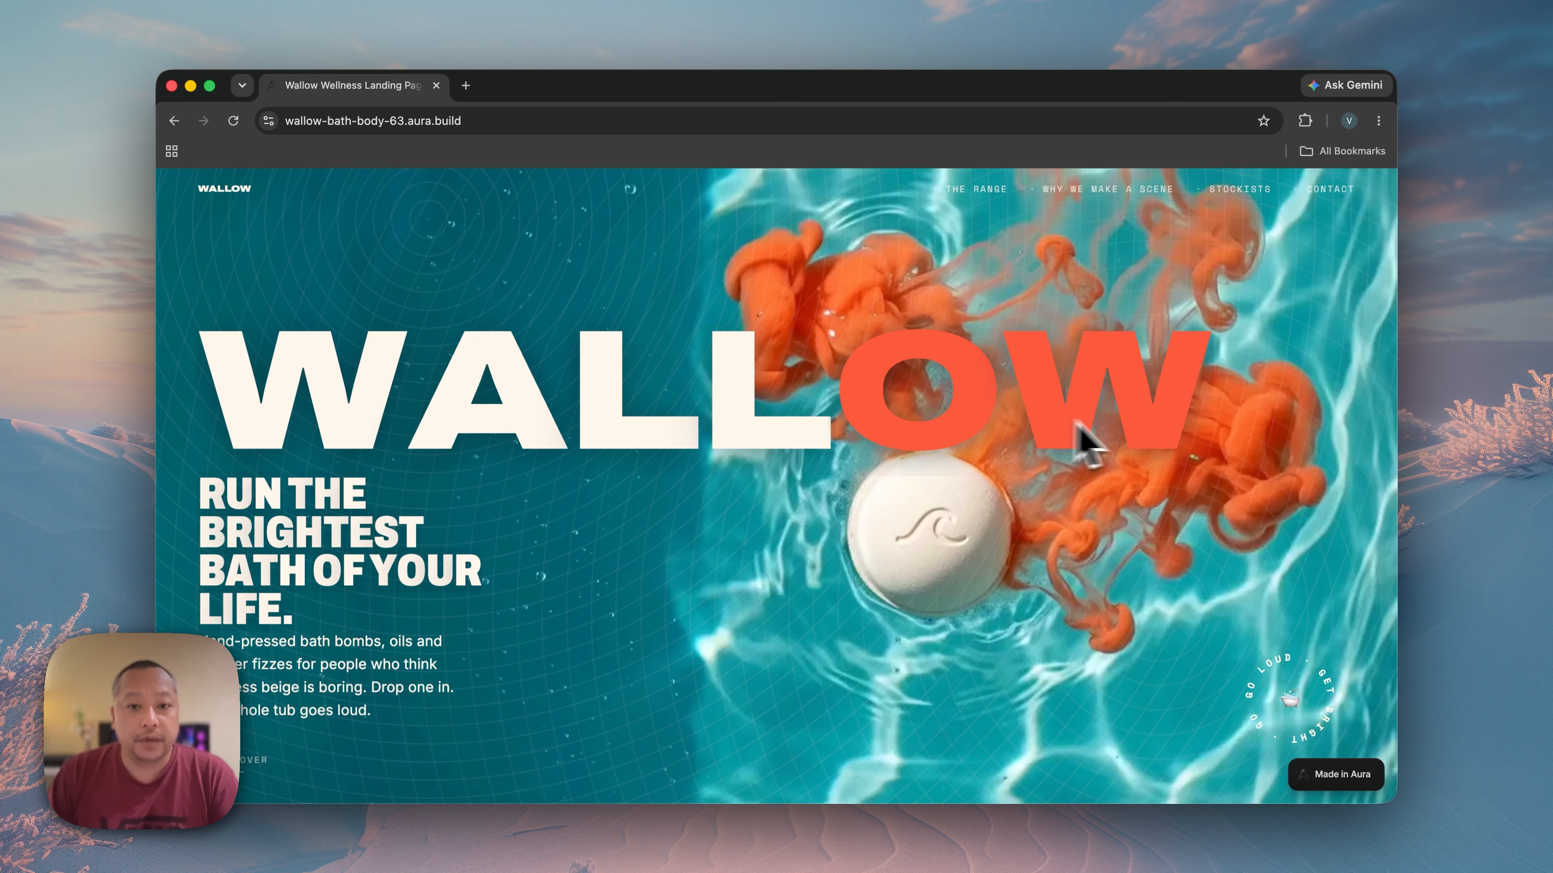
{"action": "scroll", "coordinate": [1074, 440], "scroll_direction": "down", "scroll_amount": 5}
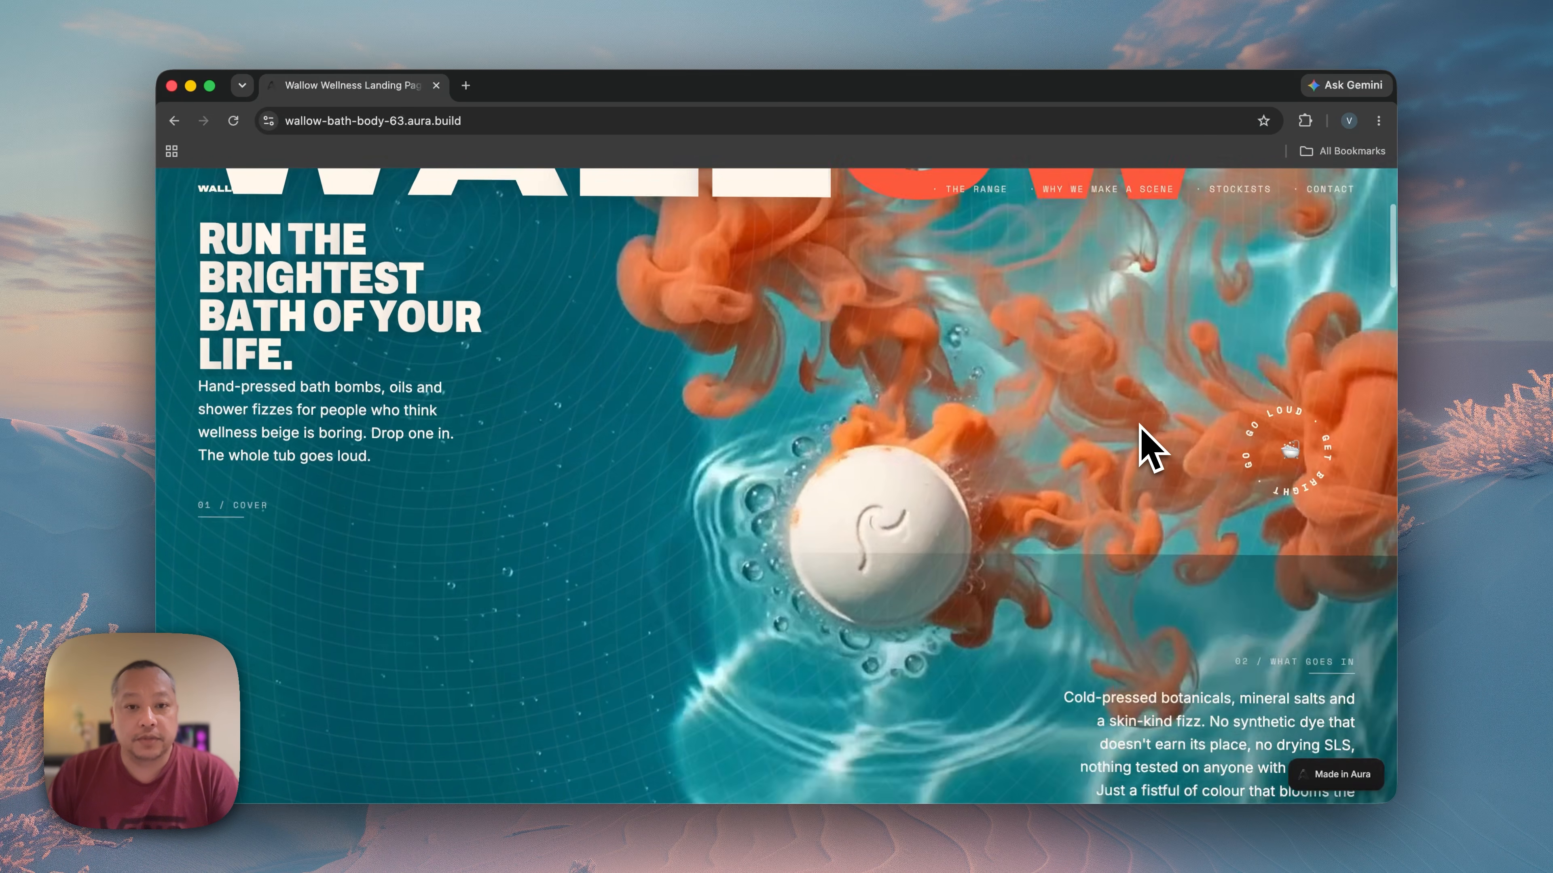
{"action": "scroll", "coordinate": [1140, 426], "scroll_direction": "down", "scroll_amount": 10}
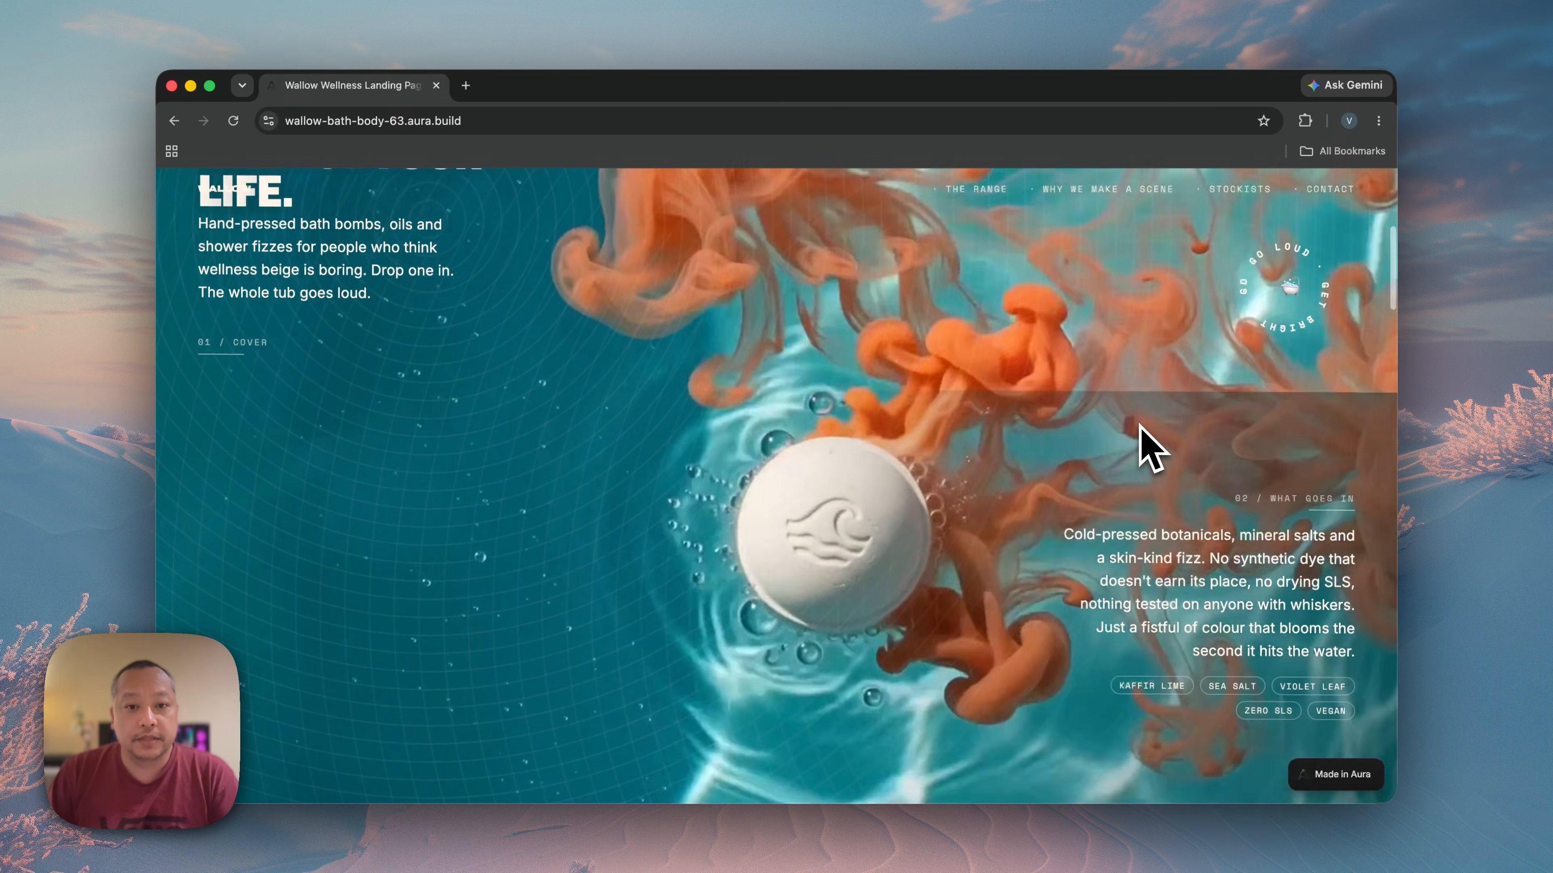
{"action": "scroll", "coordinate": [1141, 425], "scroll_direction": "down", "scroll_amount": 10}
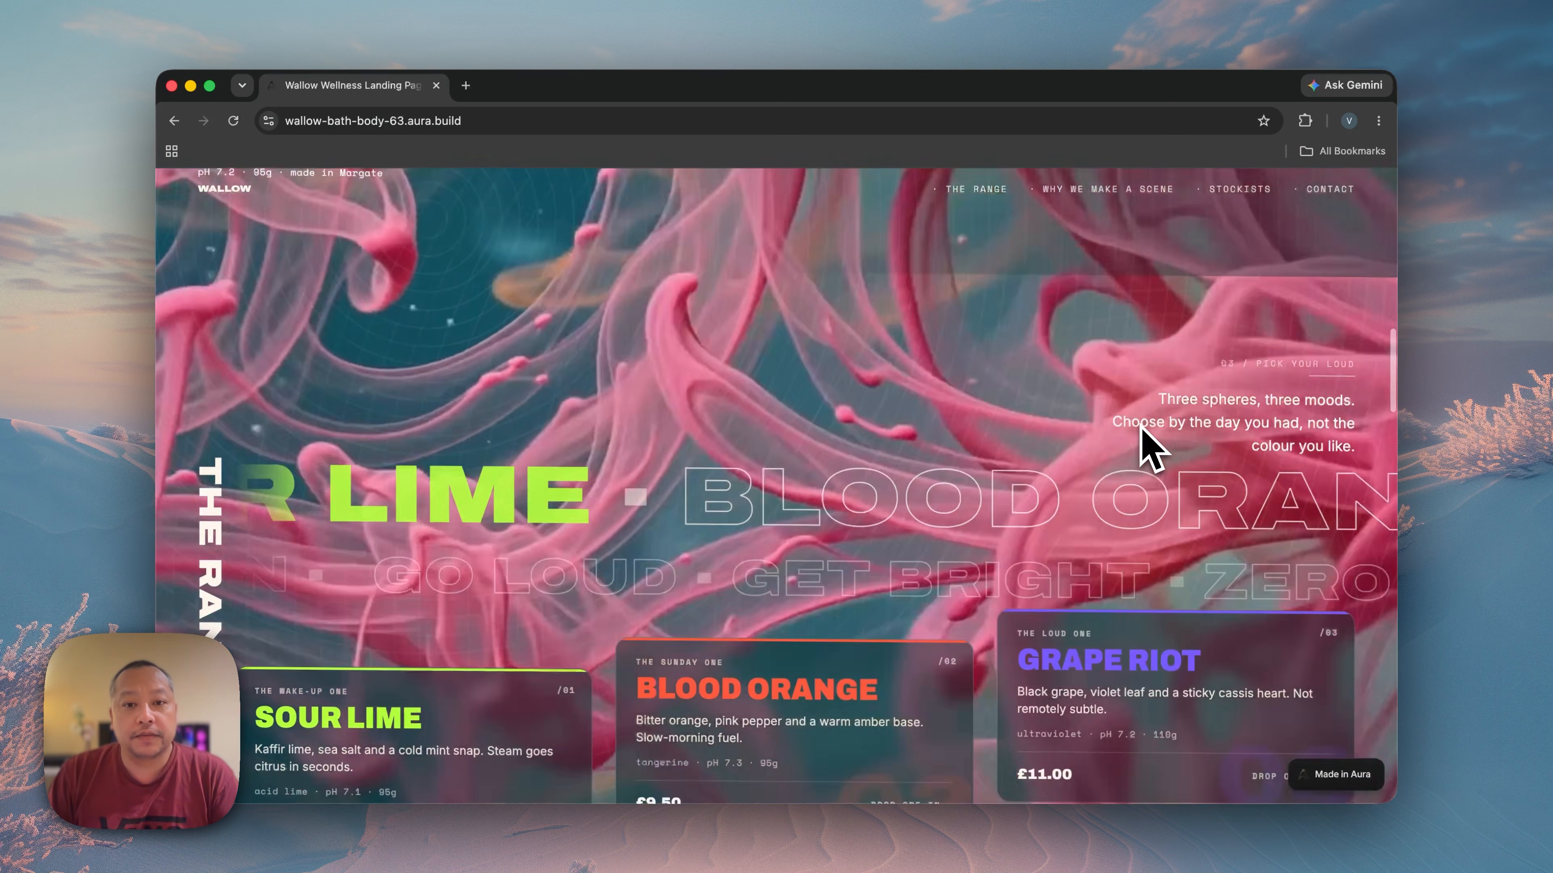
{"action": "scroll", "coordinate": [1140, 426], "scroll_direction": "down", "scroll_amount": 5}
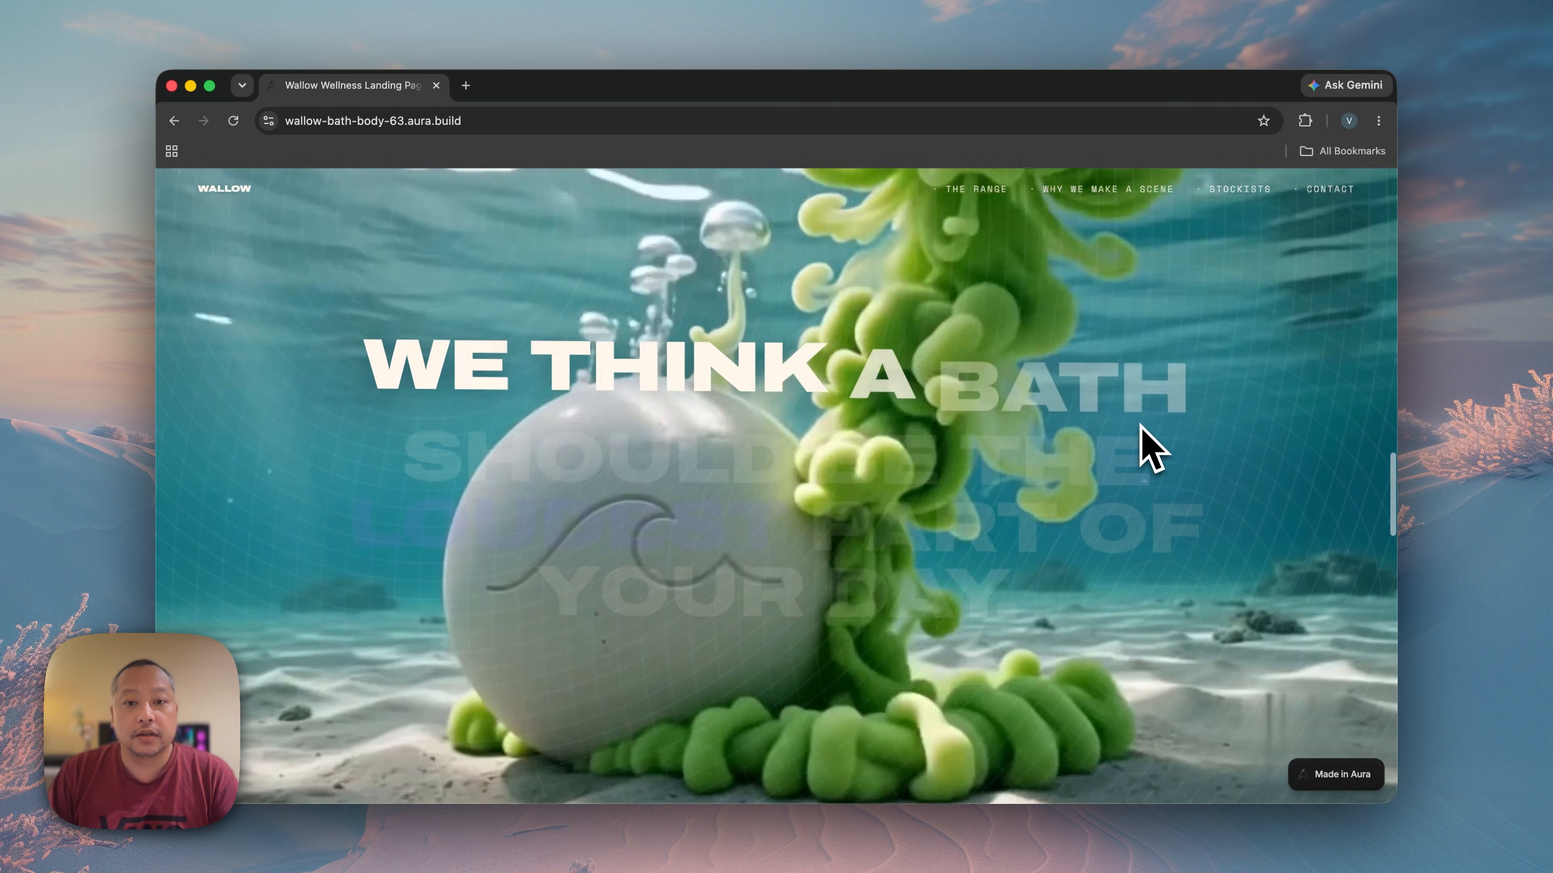
{"action": "scroll", "coordinate": [913, 435], "scroll_direction": "down", "scroll_amount": 10}
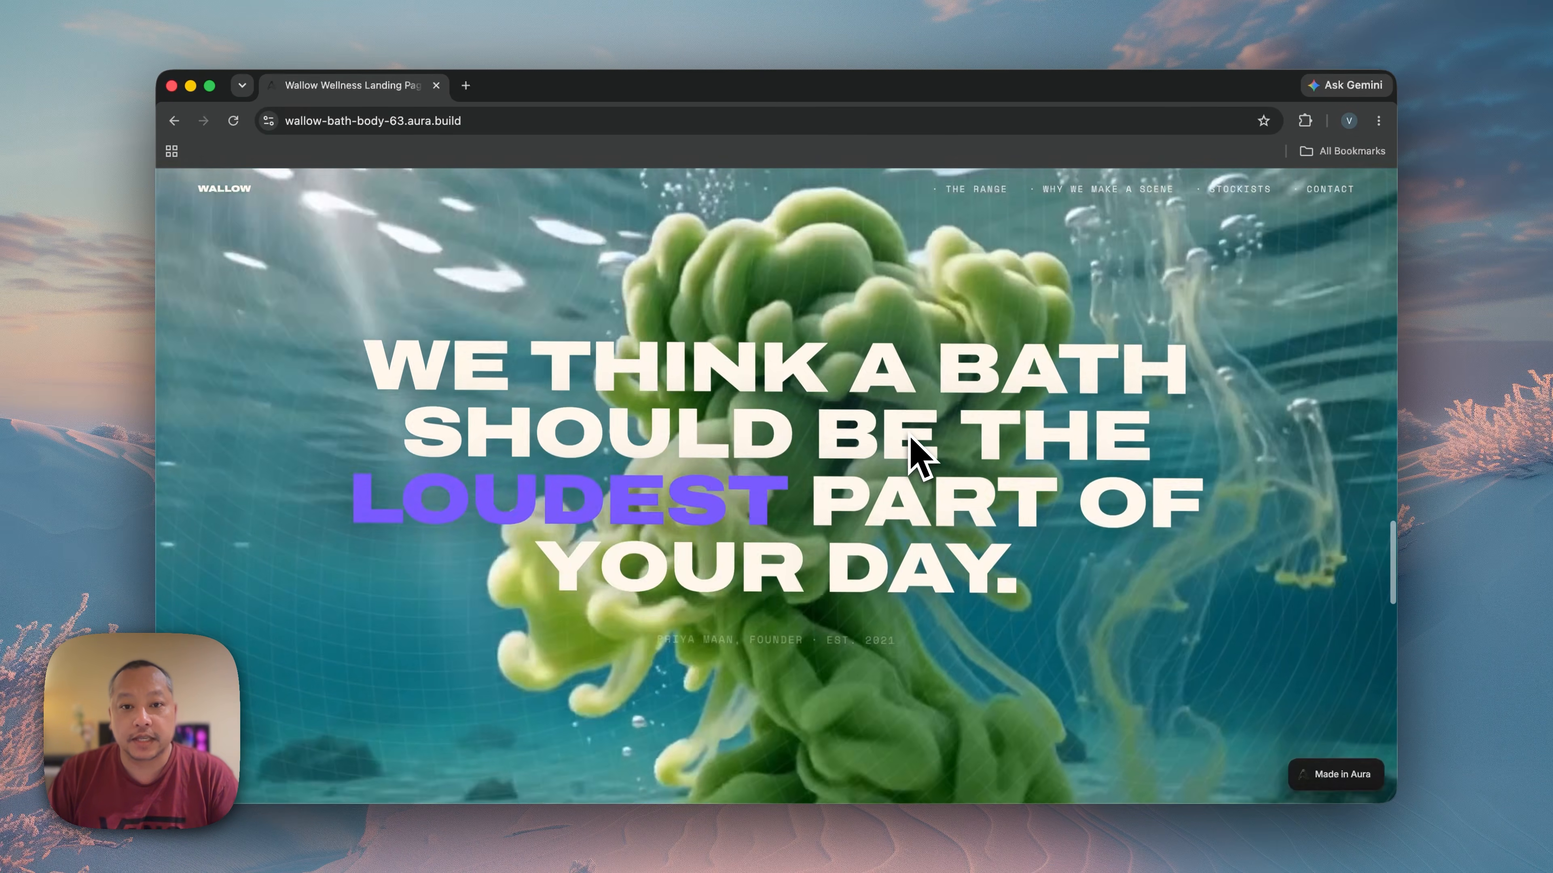
{"action": "scroll", "coordinate": [911, 434], "scroll_direction": "down", "scroll_amount": 10}
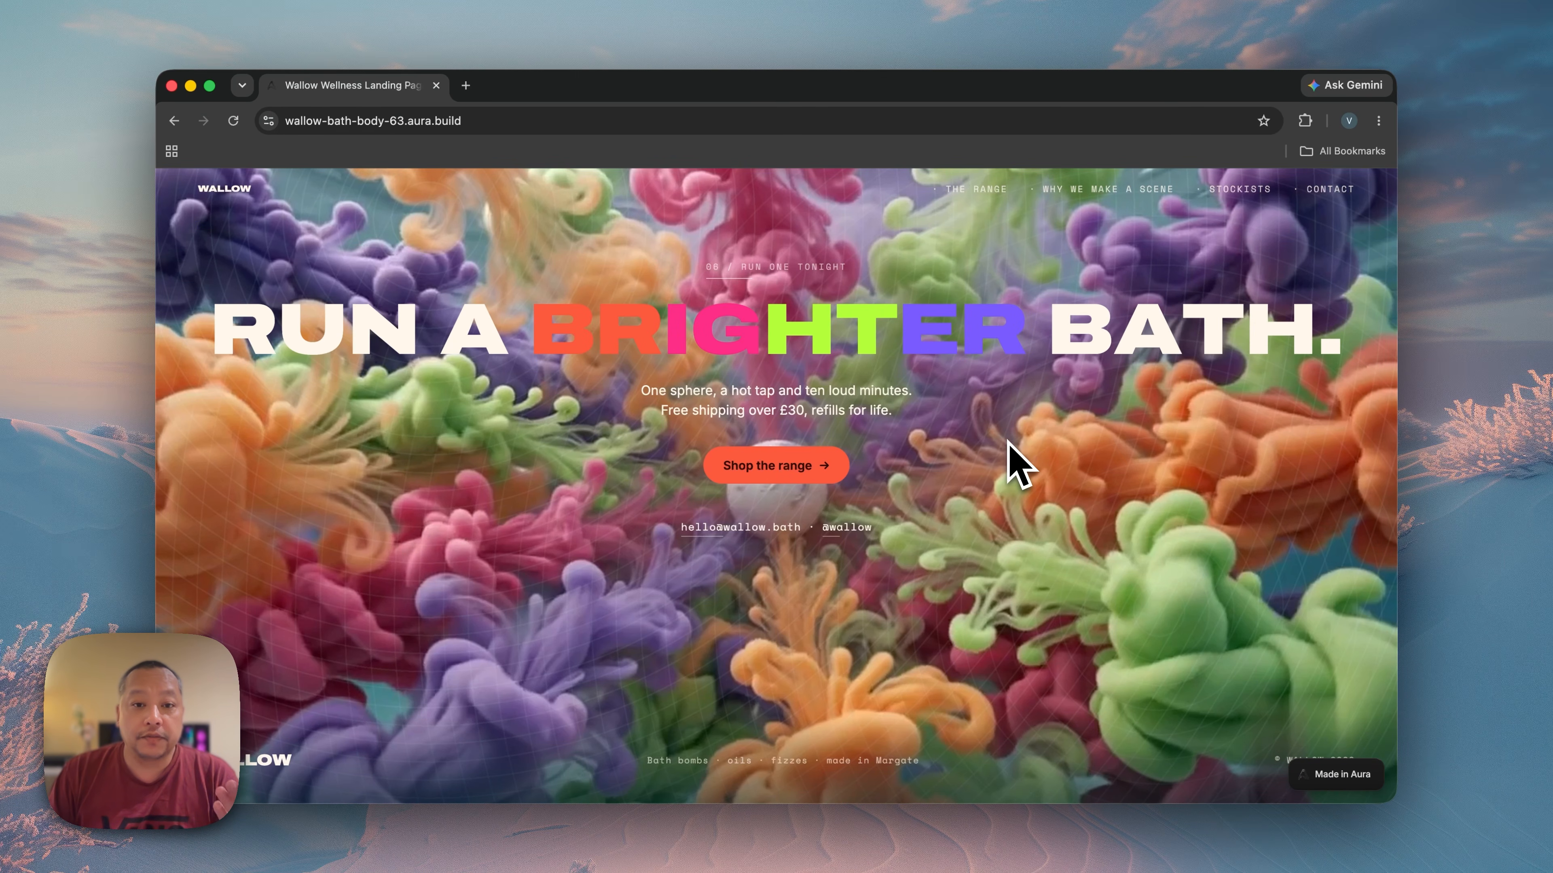
Review the landing page's animation in reverse, from the closing section back up to the Wallow cover
{"action": "scroll", "coordinate": [1013, 464], "scroll_direction": "up", "scroll_amount": 4}
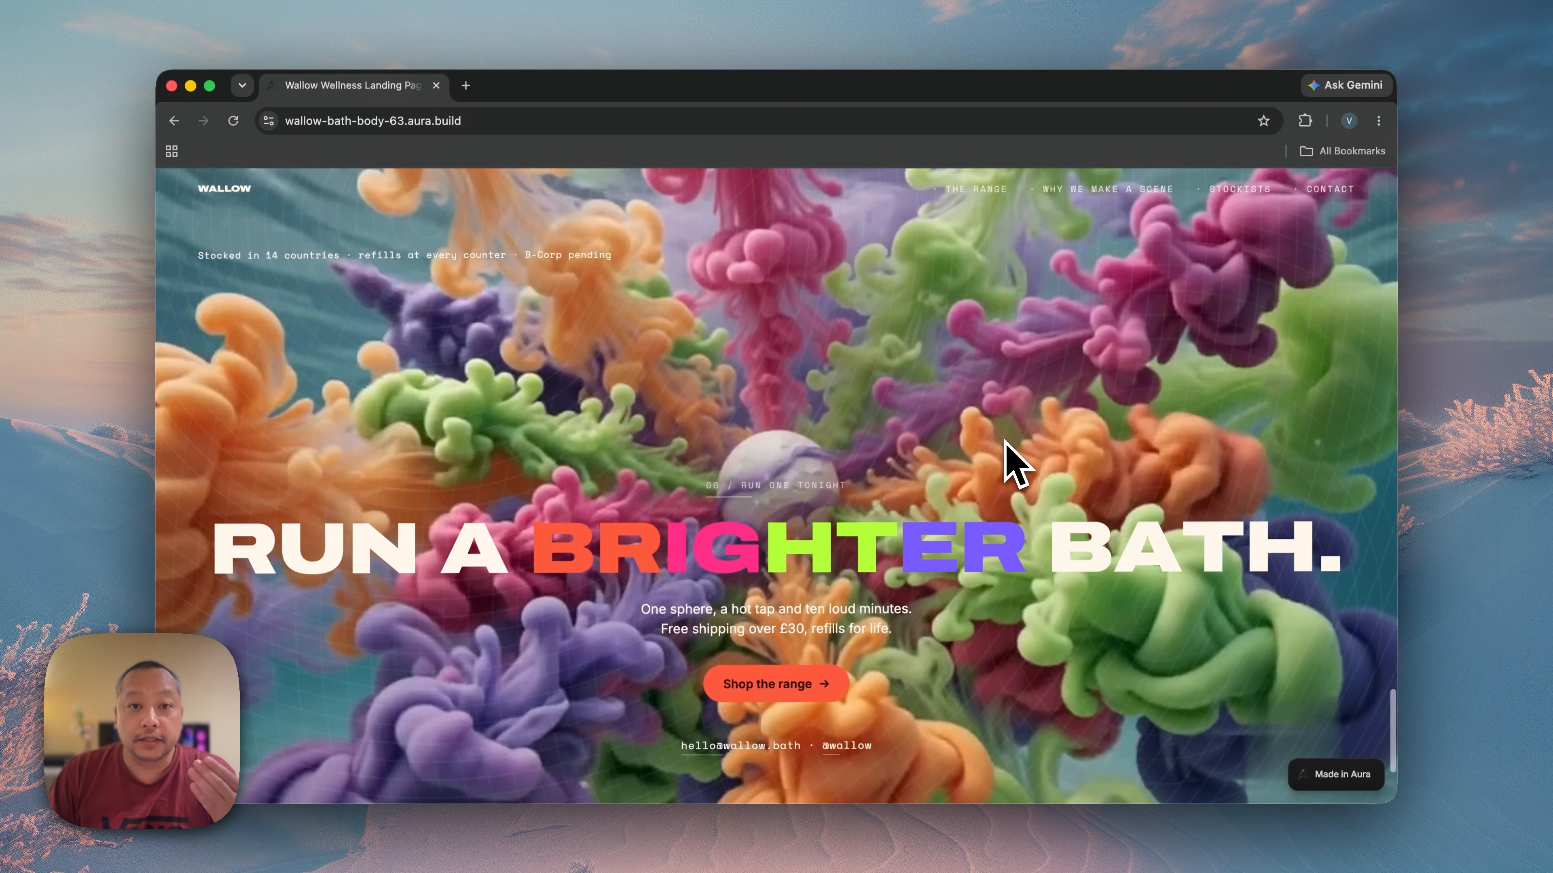
{"action": "scroll", "coordinate": [1002, 464], "scroll_direction": "up", "scroll_amount": 6}
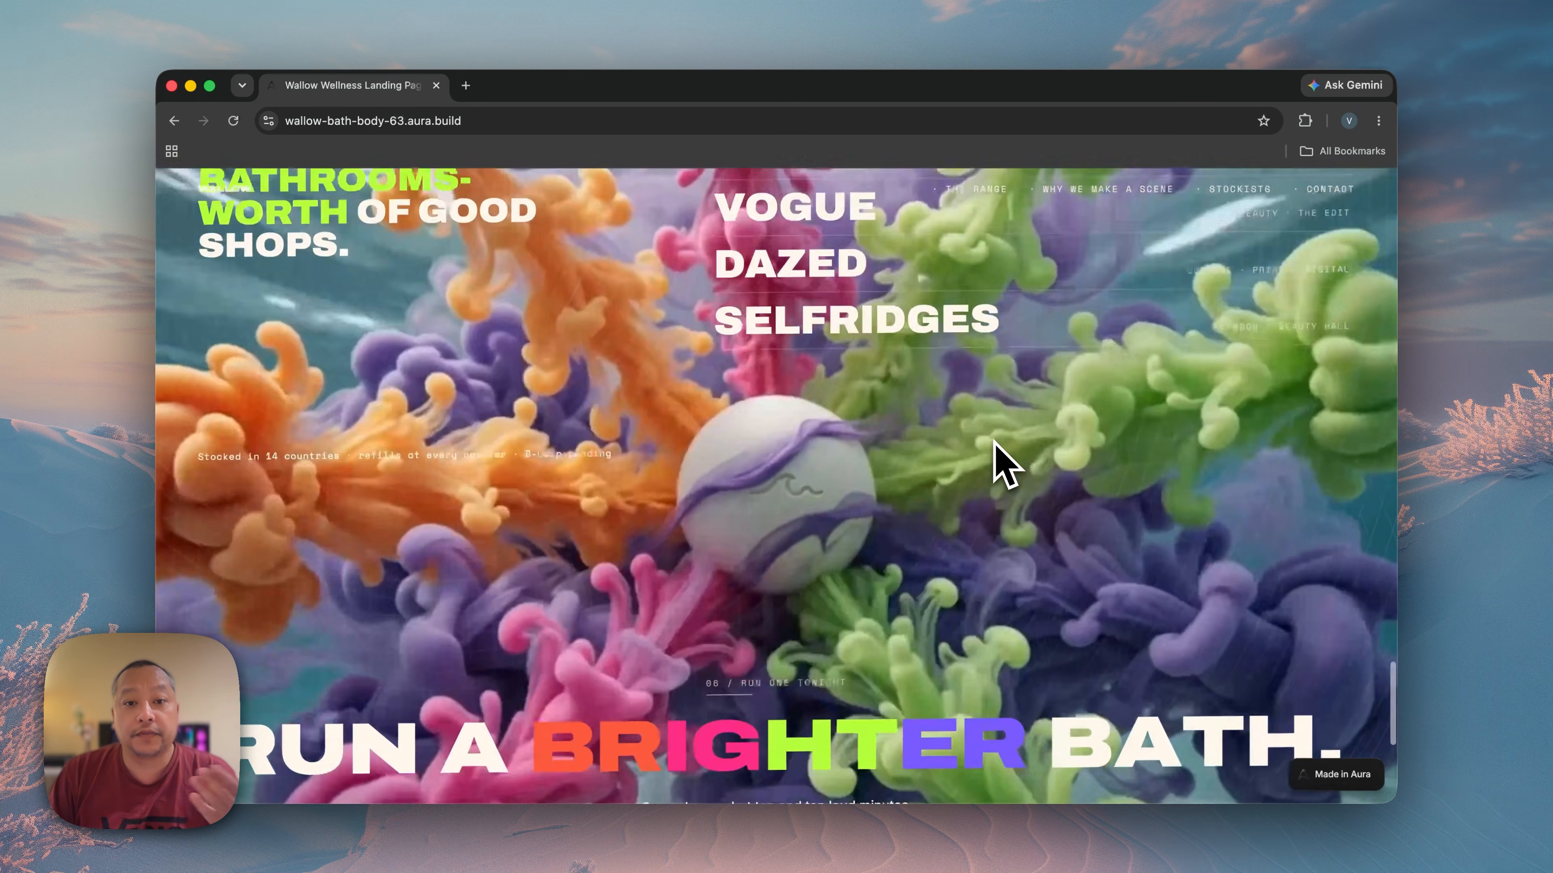
{"action": "scroll", "coordinate": [994, 444], "scroll_direction": "up", "scroll_amount": 4}
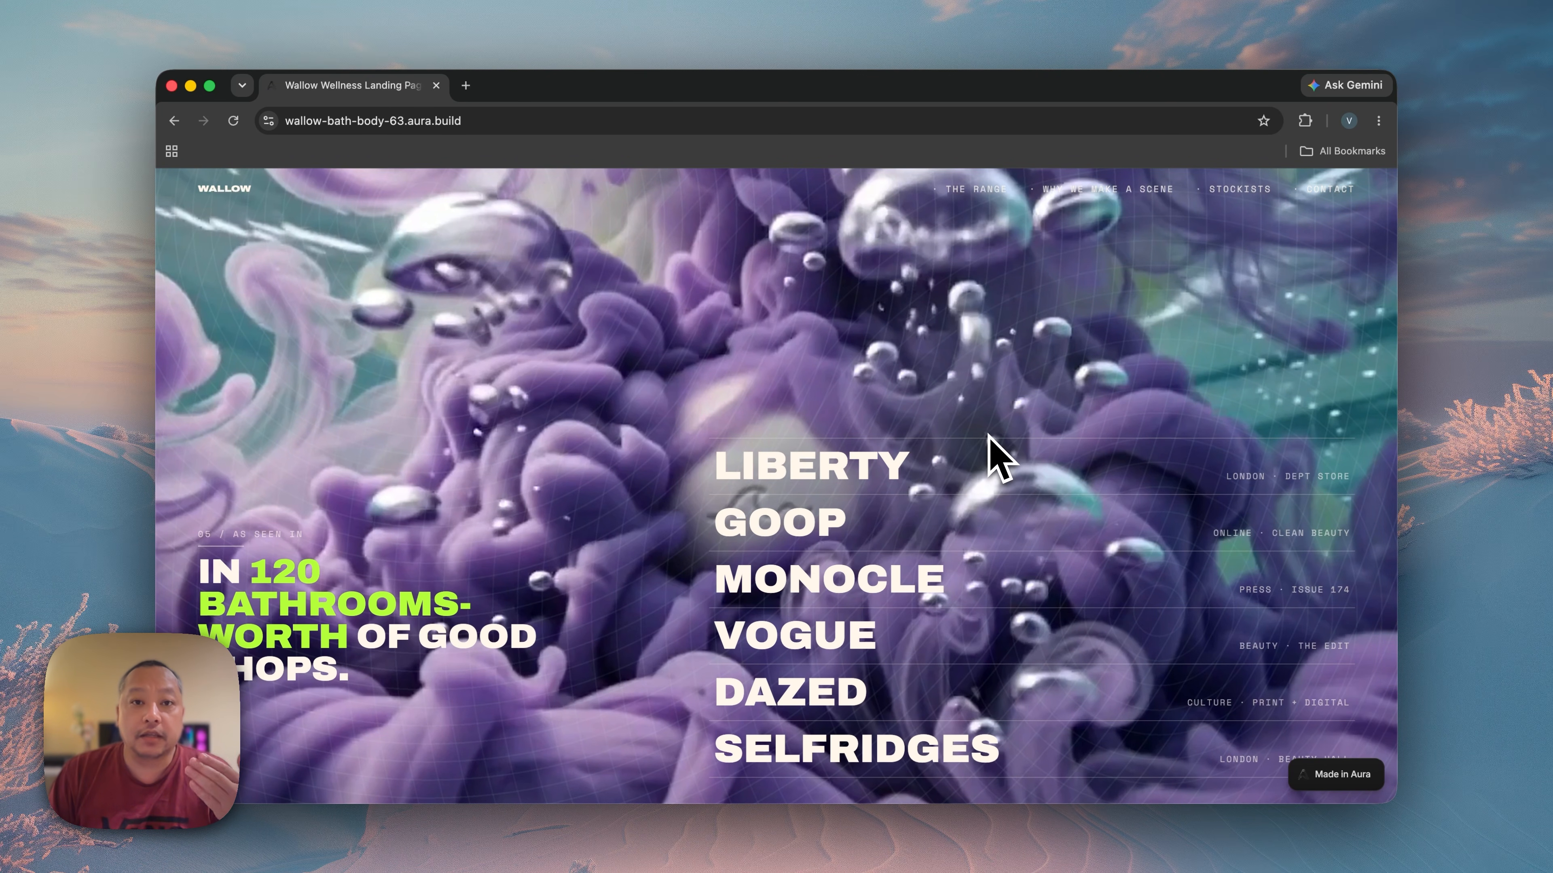
{"action": "scroll", "coordinate": [987, 434], "scroll_direction": "up", "scroll_amount": 10}
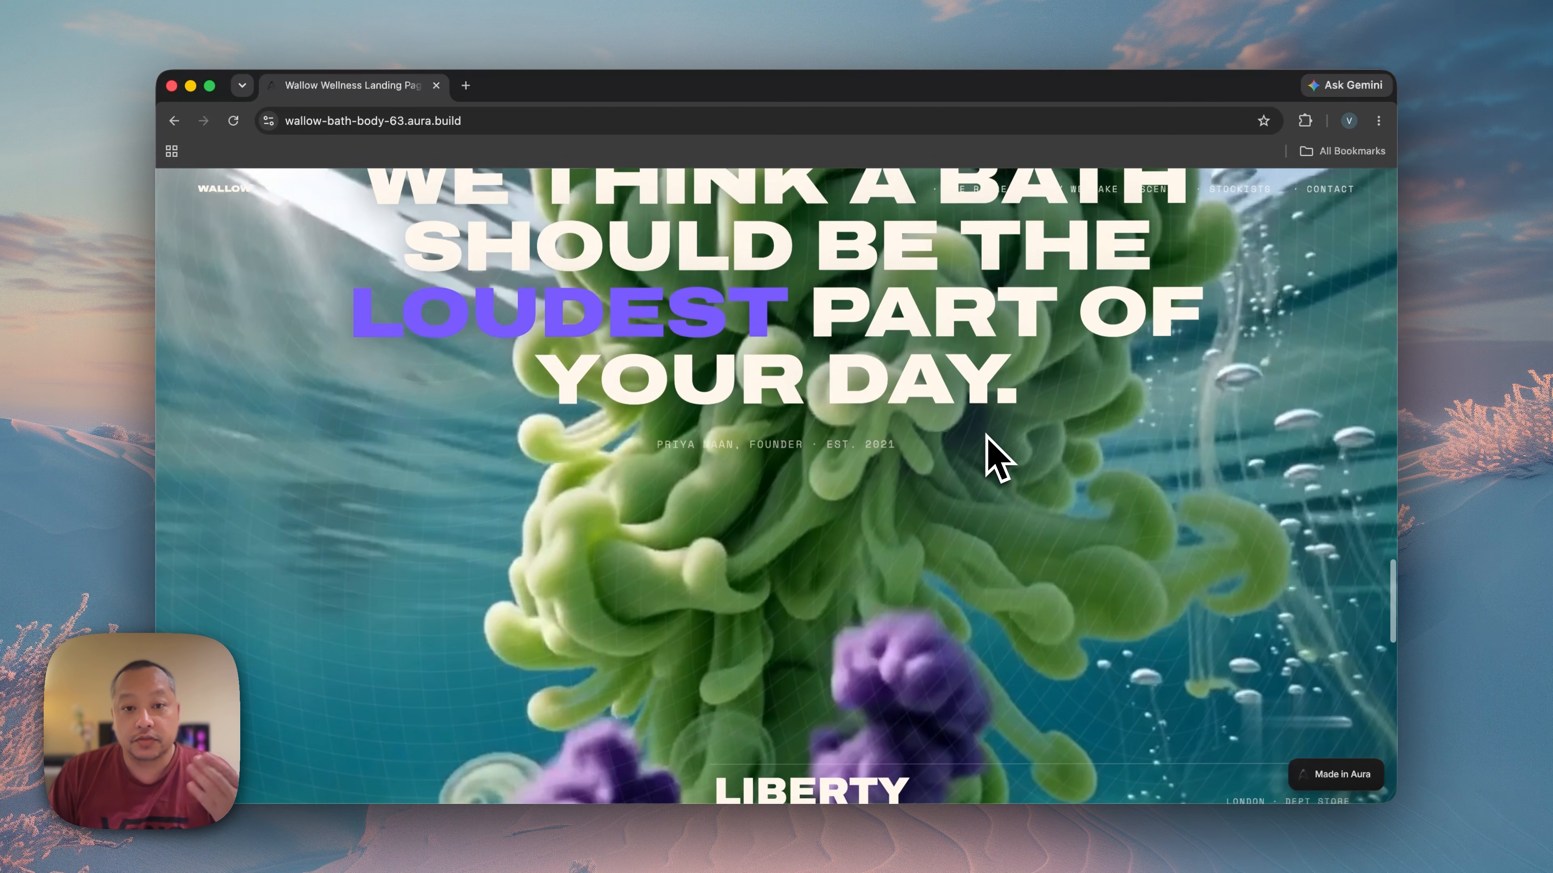
{"action": "scroll", "coordinate": [1000, 458], "scroll_direction": "up", "scroll_amount": 8}
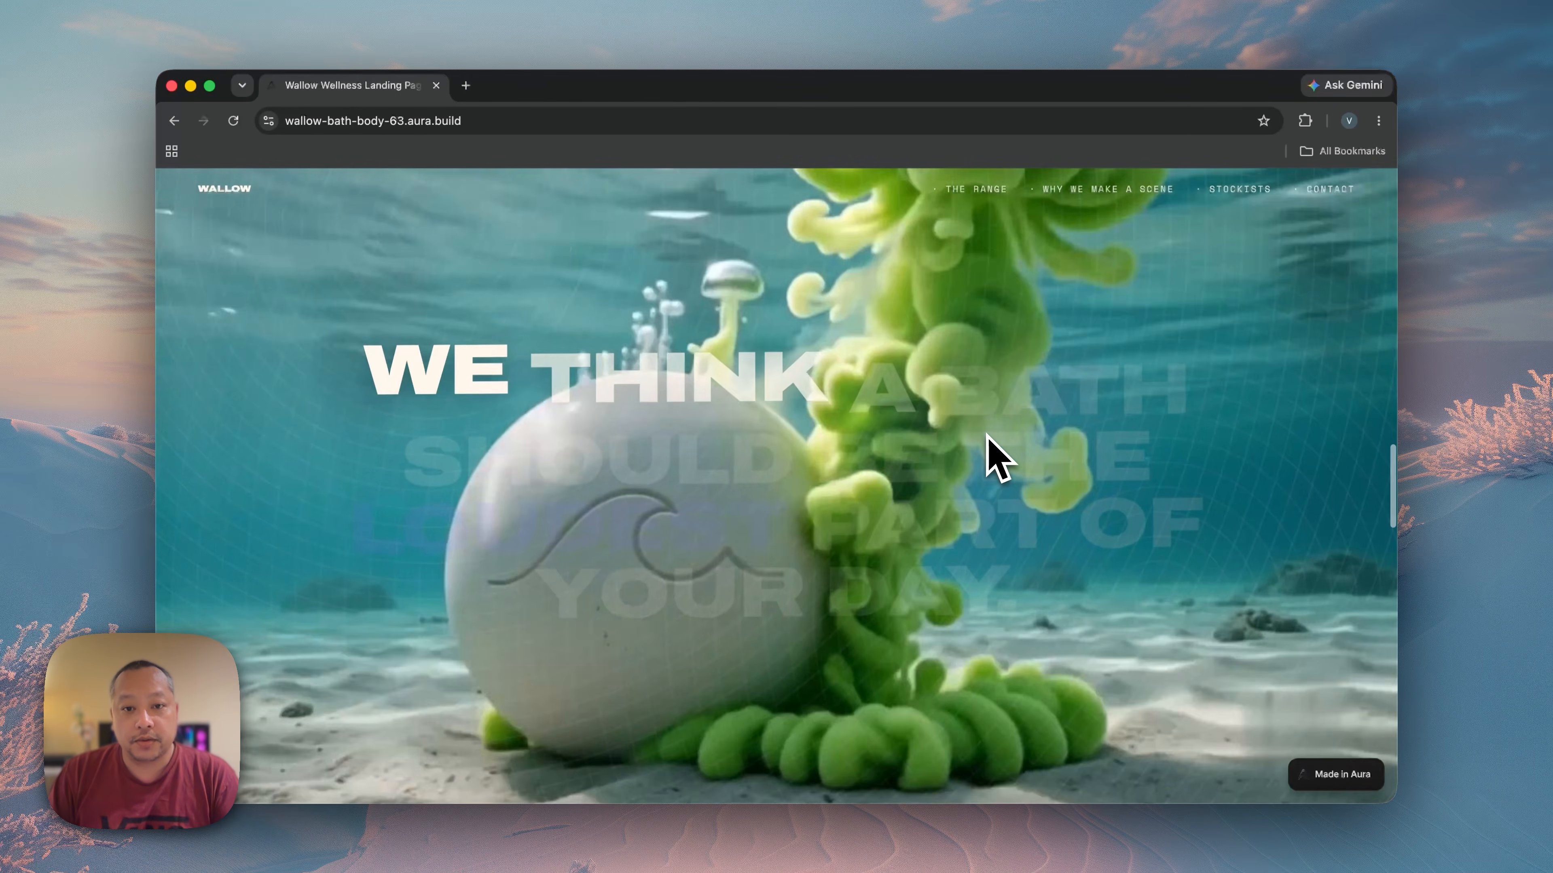
{"action": "scroll", "coordinate": [989, 437], "scroll_direction": "up", "scroll_amount": 7}
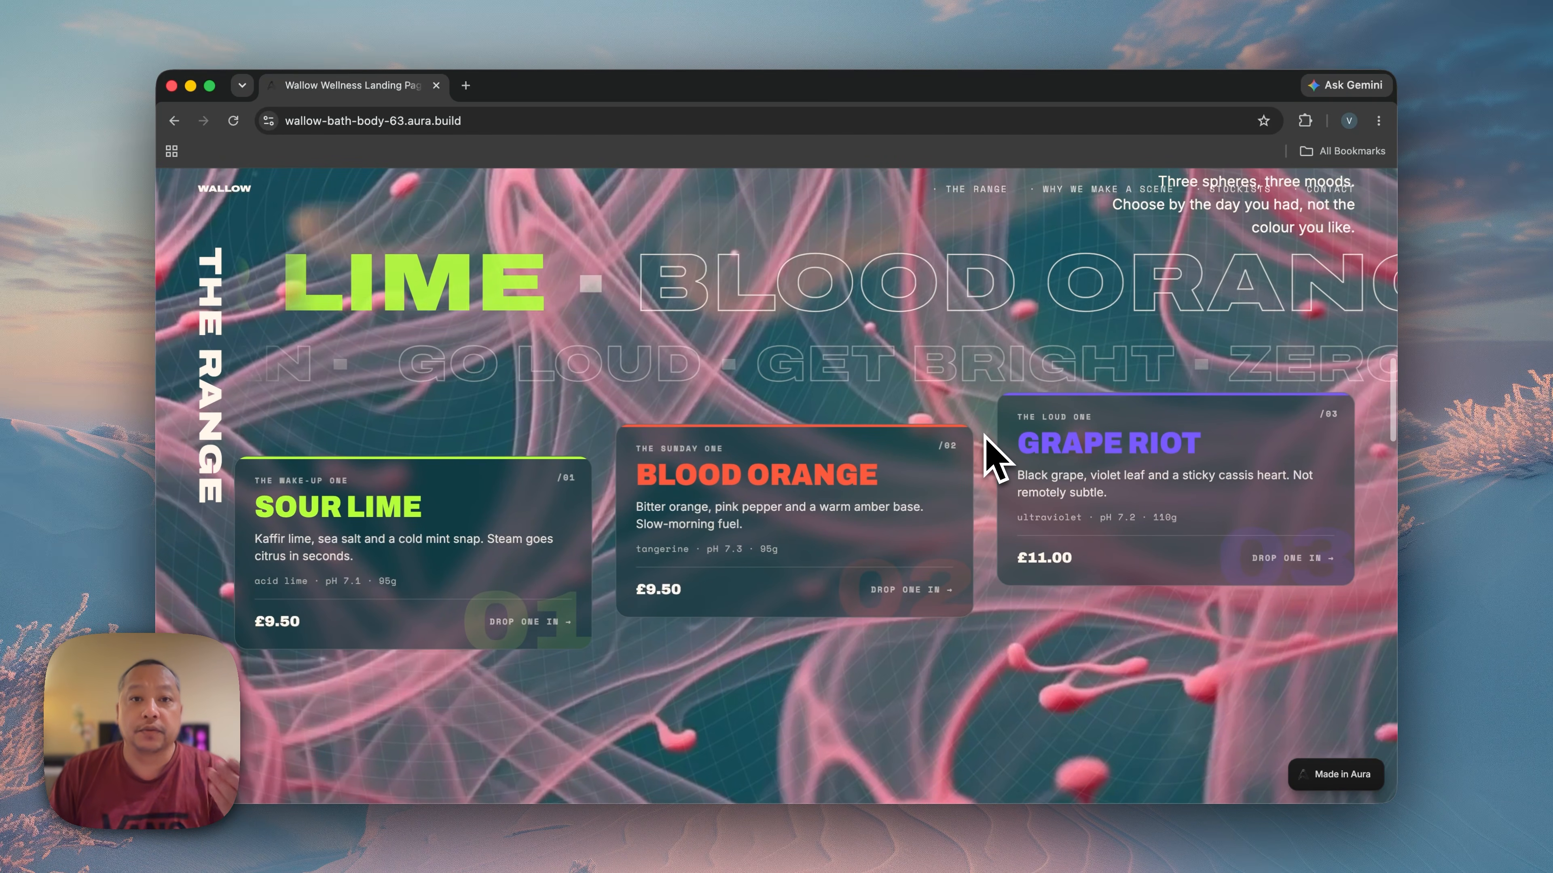
{"action": "scroll", "coordinate": [987, 434], "scroll_direction": "up", "scroll_amount": 8}
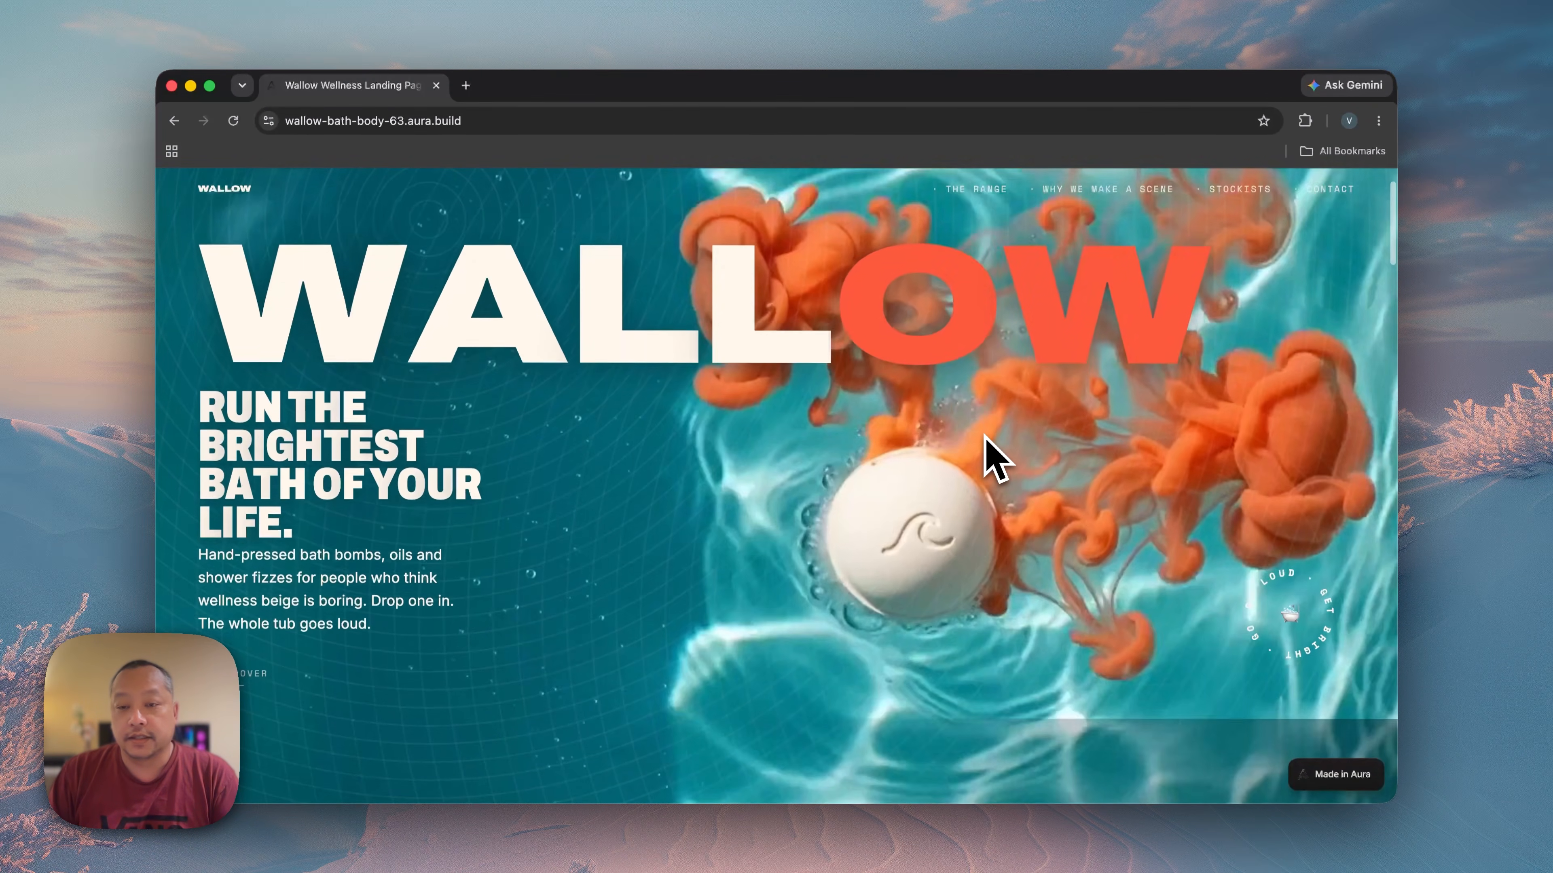
Examine the landing page's section transitions again, from the cover through the range and manifesto to the stockist list
{"action": "scroll", "coordinate": [998, 433], "scroll_direction": "down", "scroll_amount": 1}
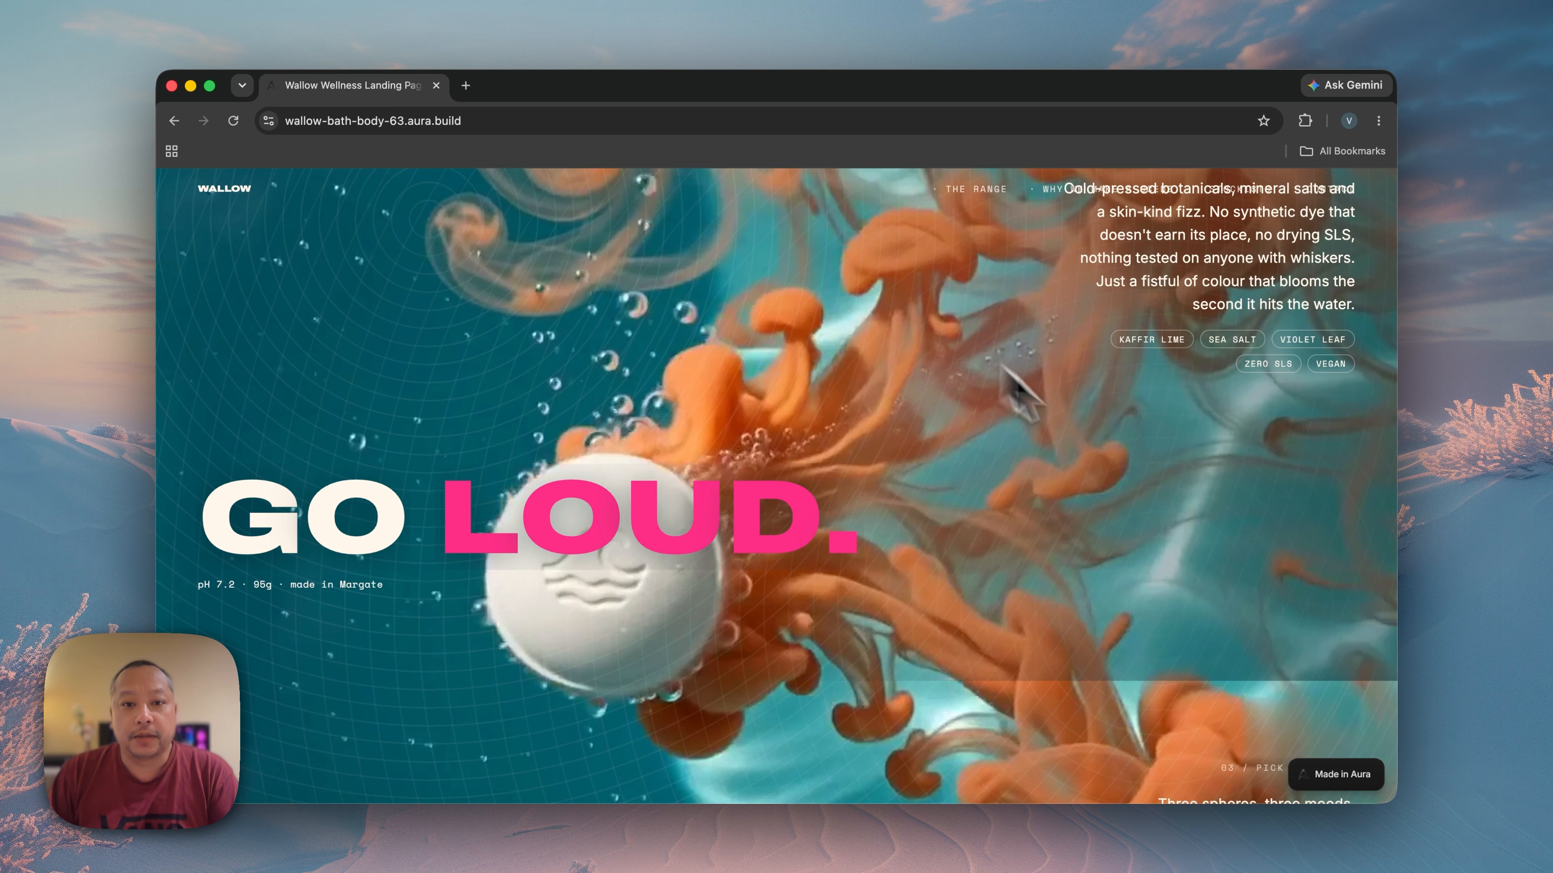
{"action": "scroll", "coordinate": [1094, 446], "scroll_direction": "down", "scroll_amount": 10}
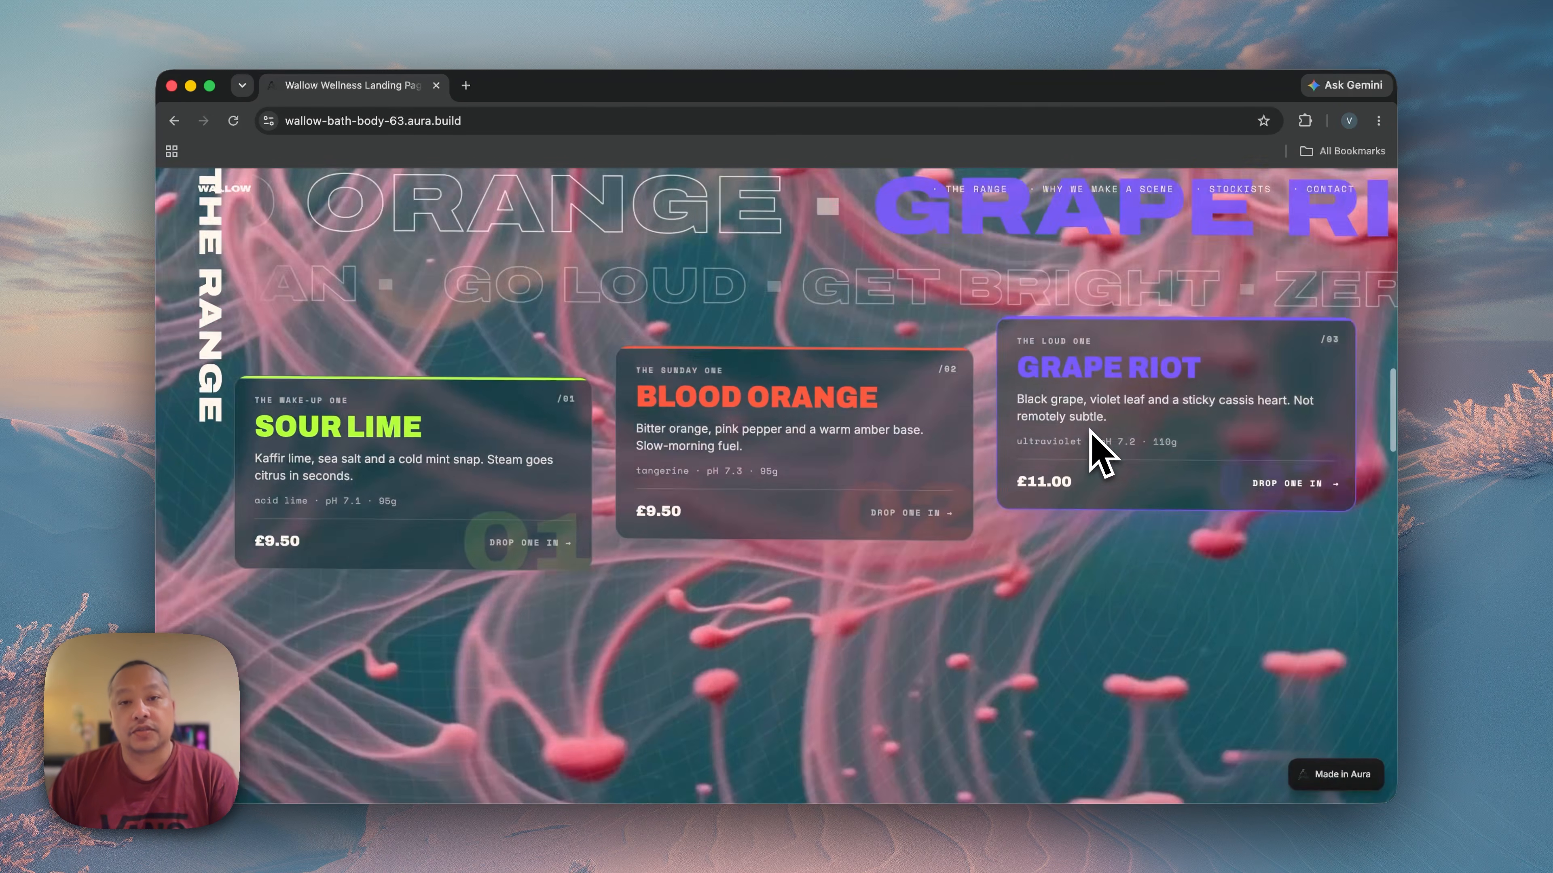
{"action": "scroll", "coordinate": [1091, 431], "scroll_direction": "down", "scroll_amount": 6}
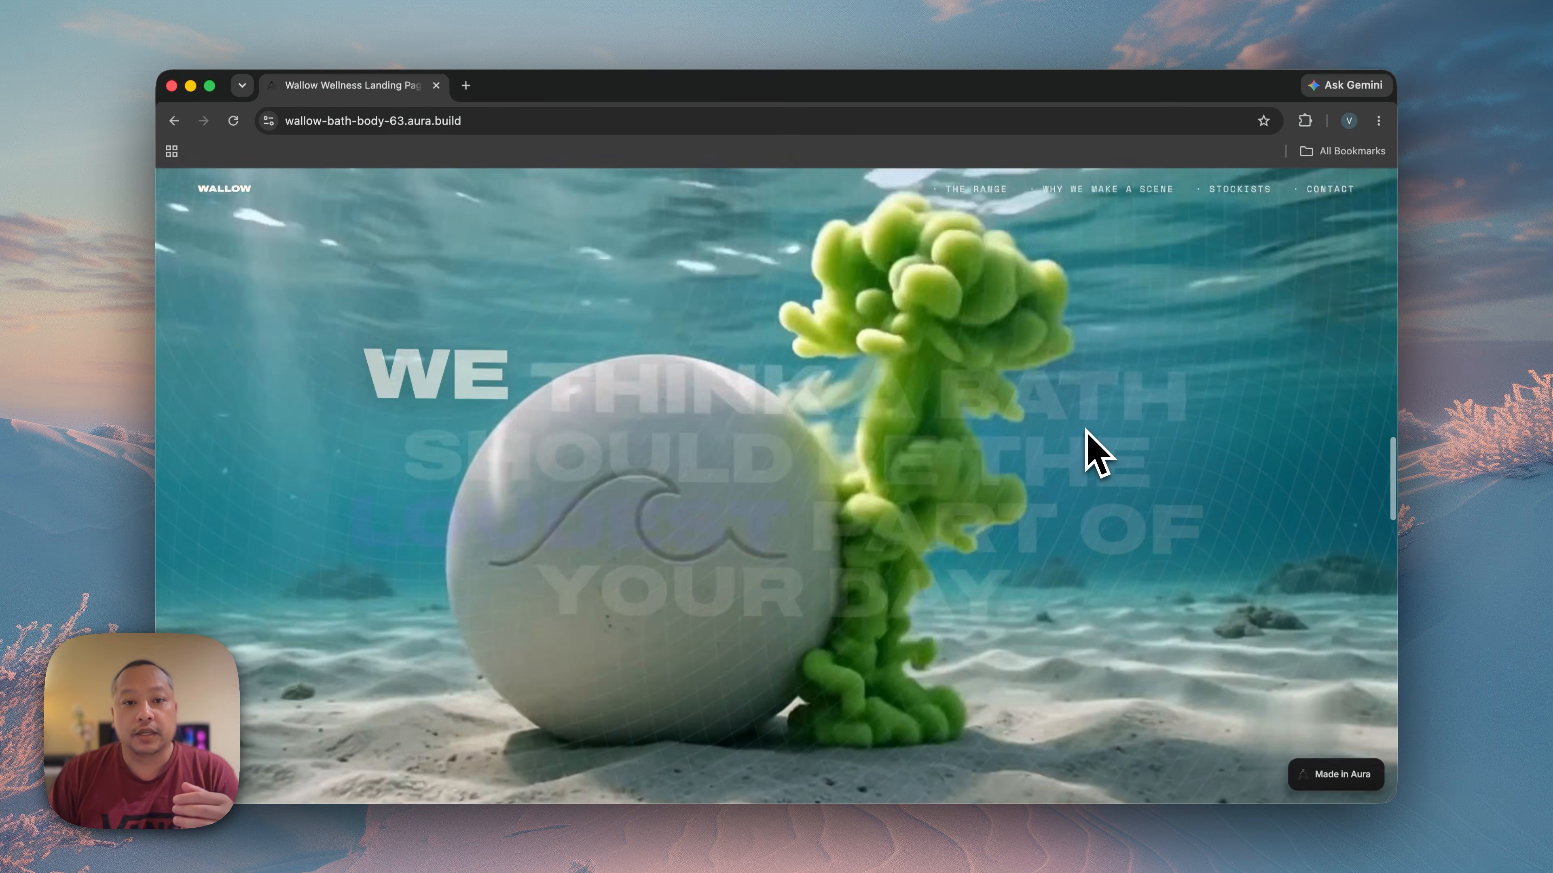
{"action": "scroll", "coordinate": [1091, 449], "scroll_direction": "down", "scroll_amount": 2}
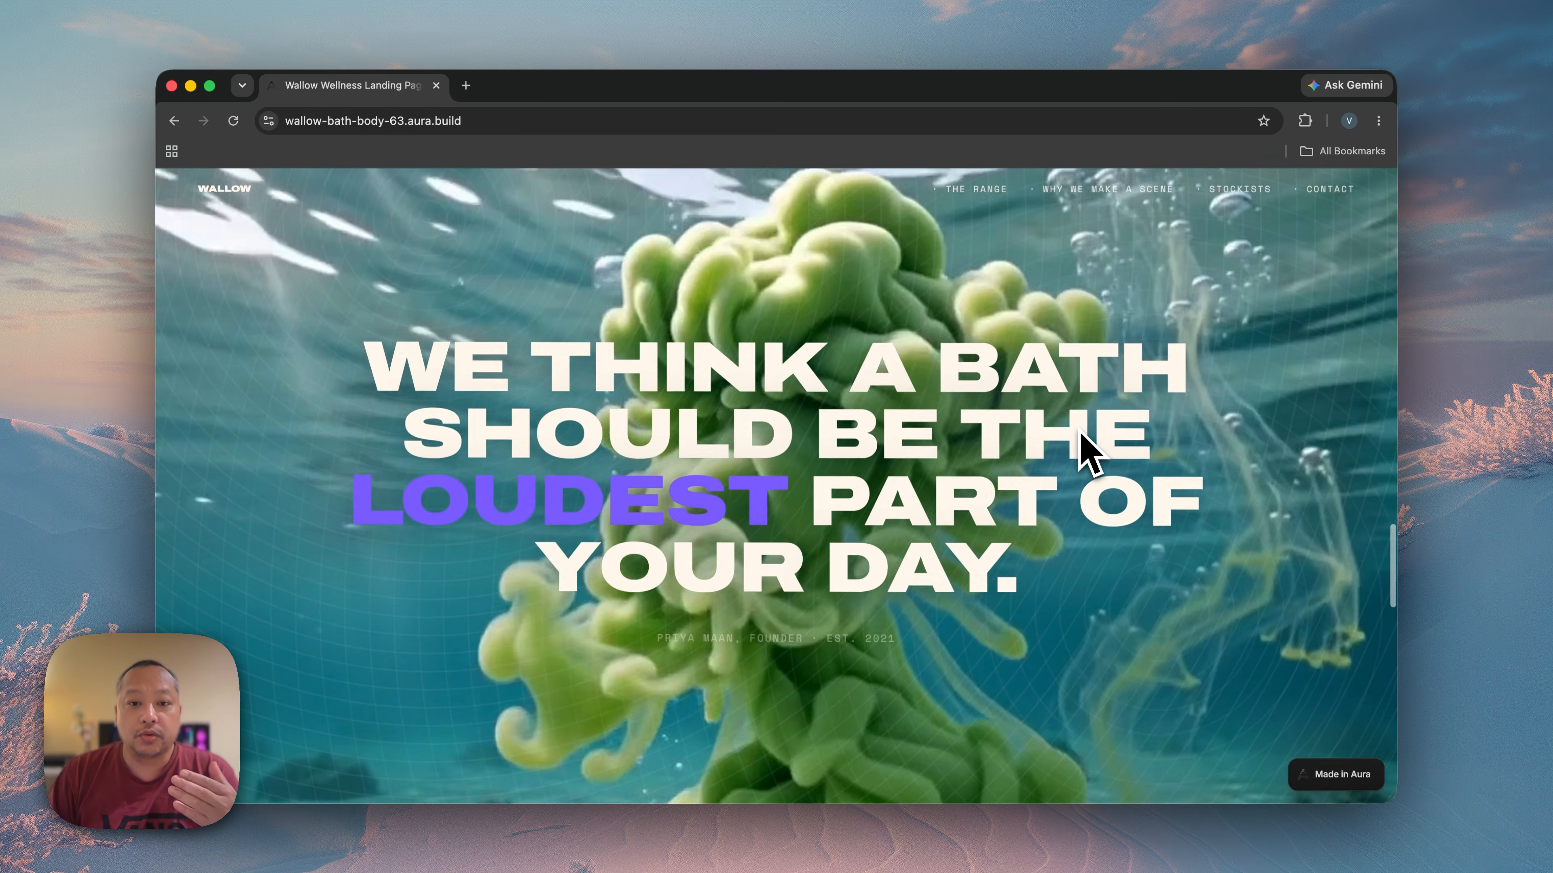
{"action": "scroll", "coordinate": [1089, 451], "scroll_direction": "down", "scroll_amount": 5}
{"action": "scroll", "coordinate": [1088, 451], "scroll_direction": "down", "scroll_amount": 3}
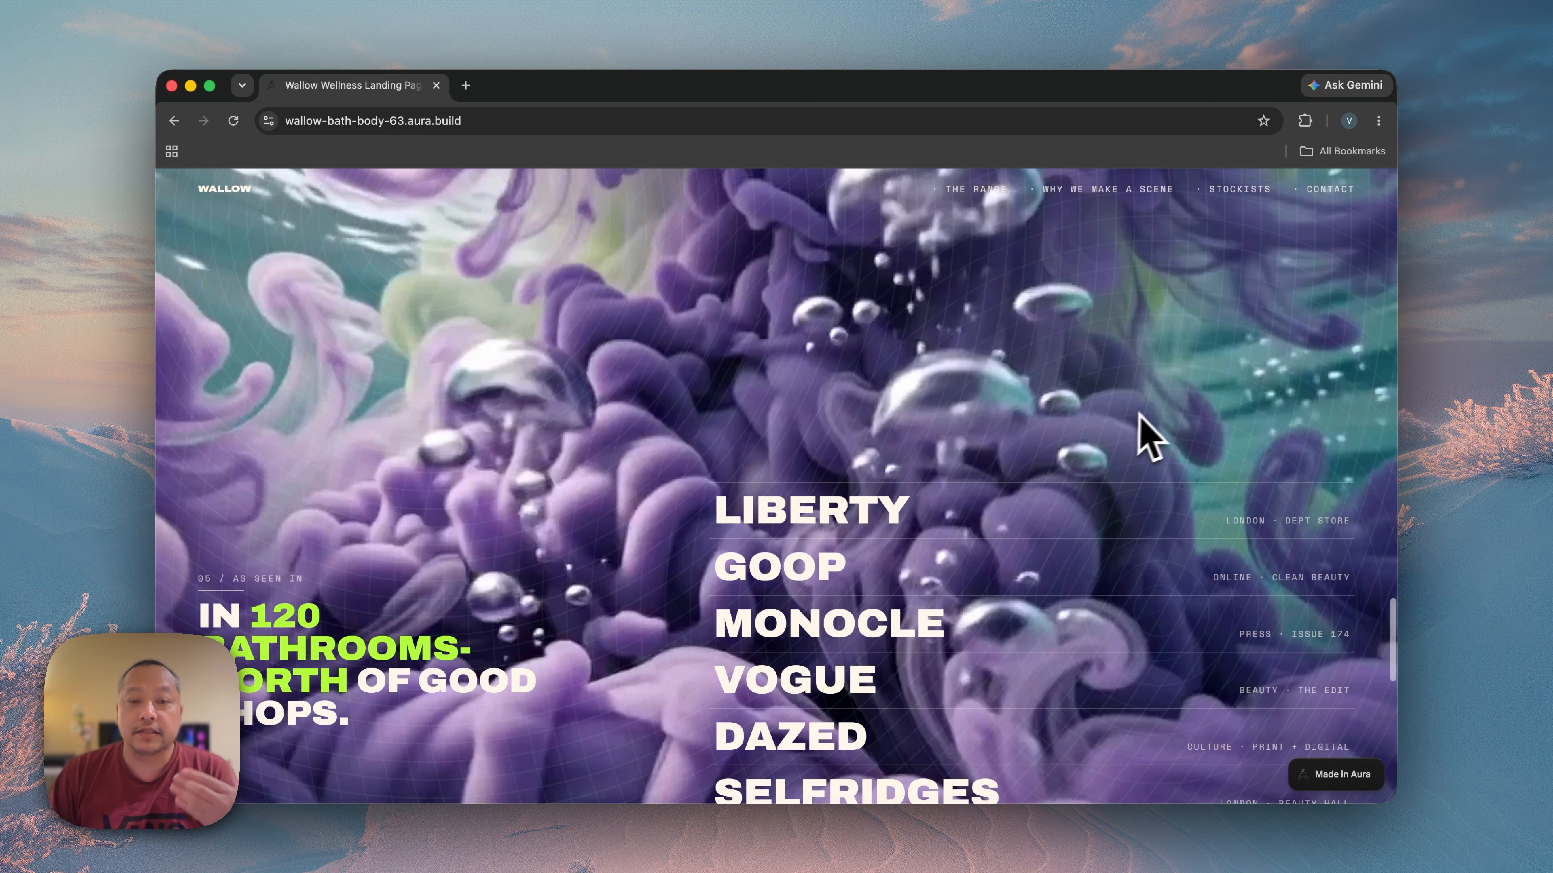
{"action": "scroll", "coordinate": [1094, 408], "scroll_direction": "down", "scroll_amount": 5}
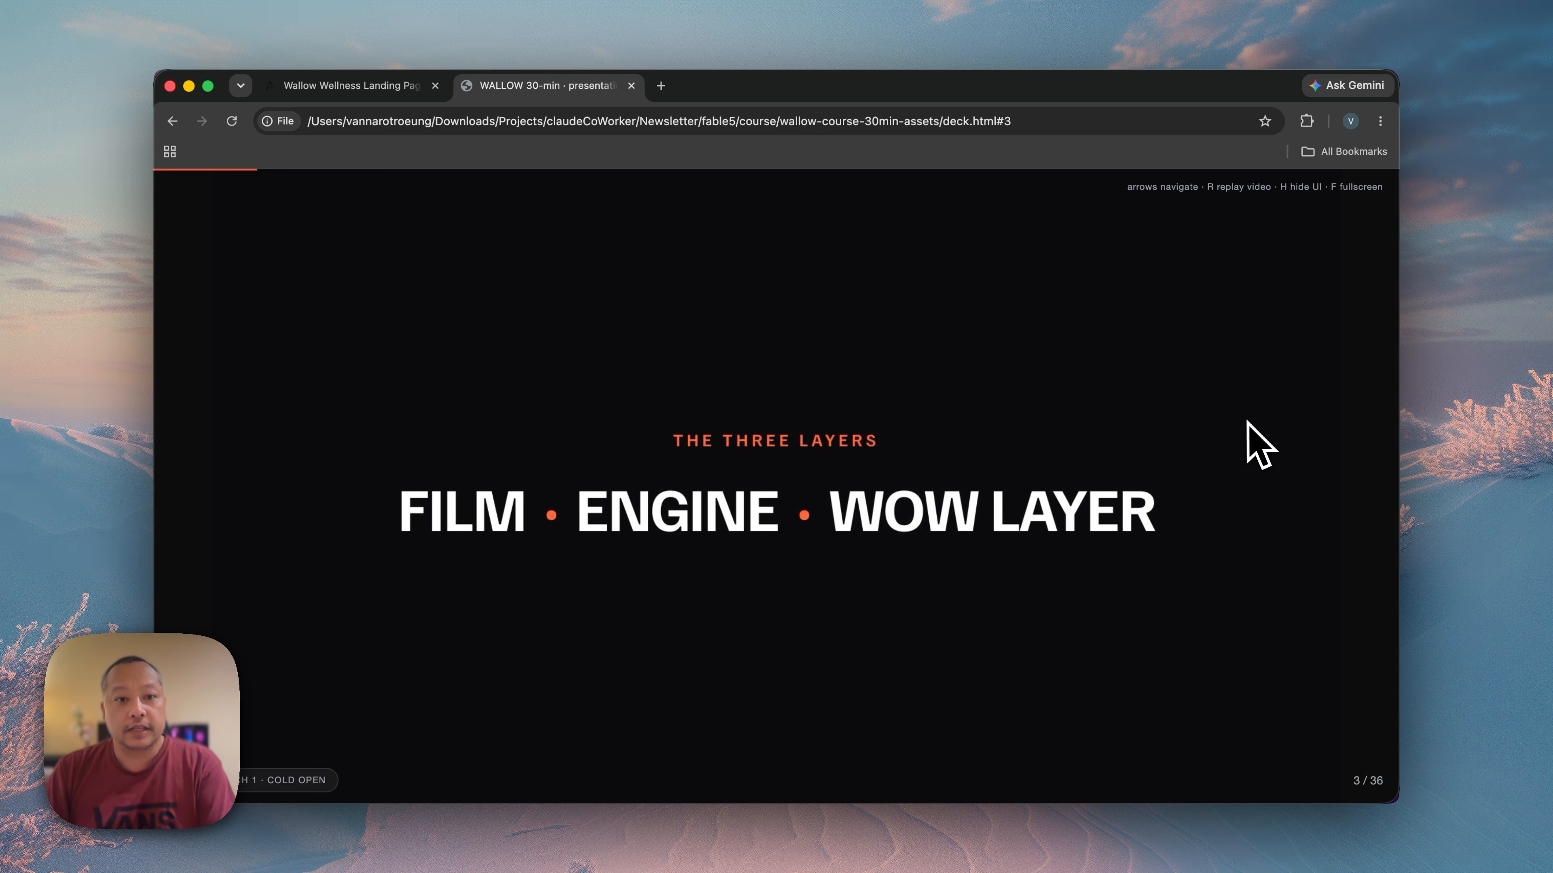
Advance the deck to the Film, Engine and Wow Layer diagram, and compare it with the Wallow landing page from cover to closing section
{"action": "key", "text": "Right"}
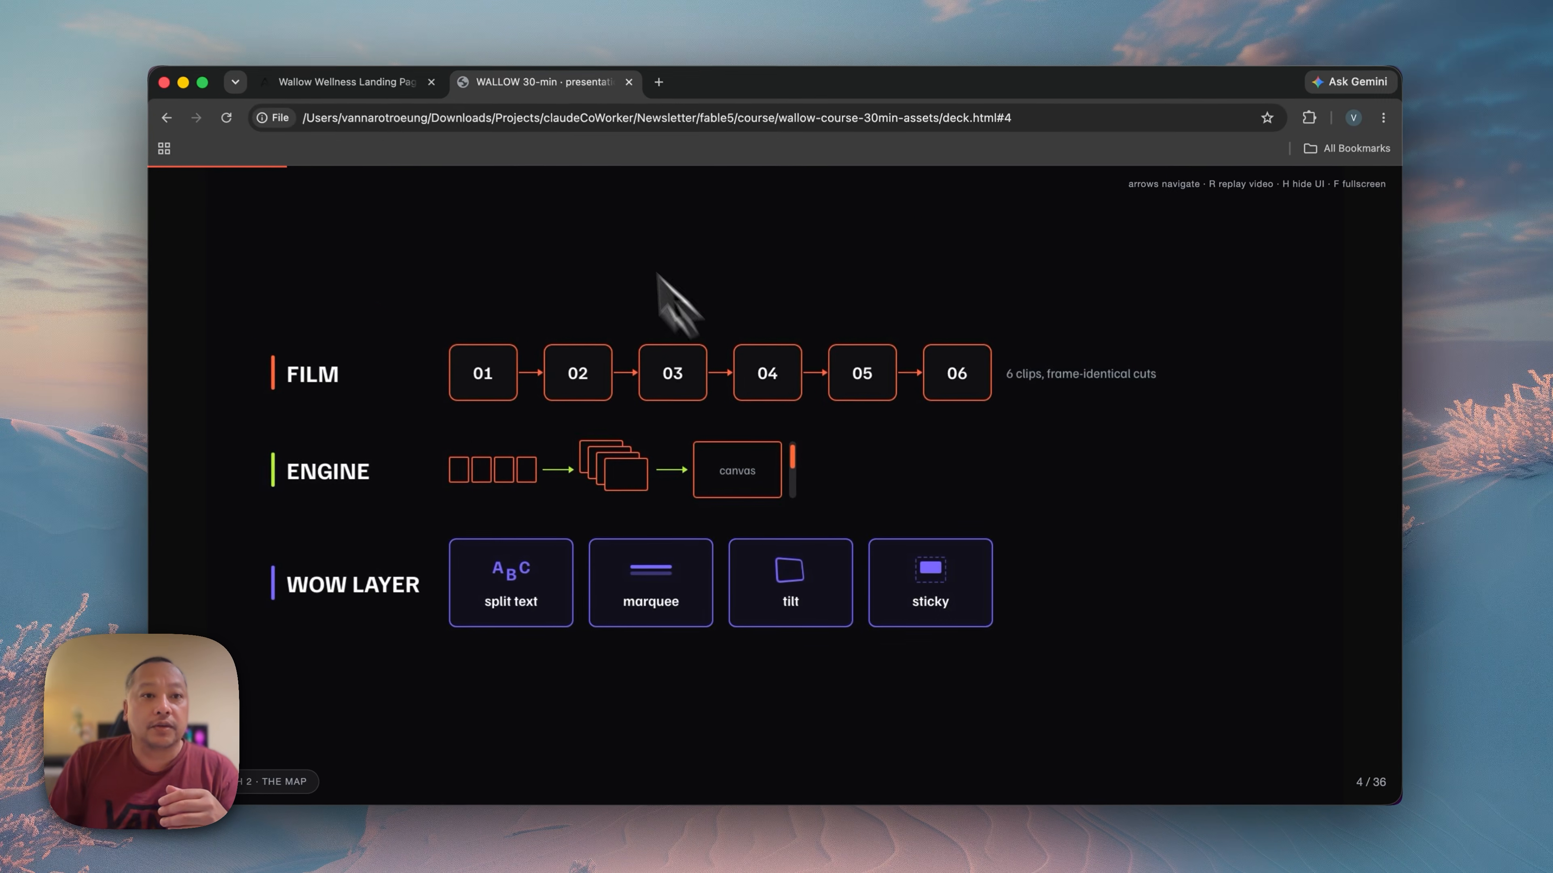
{"action": "left_click", "coordinate": [387, 92]}
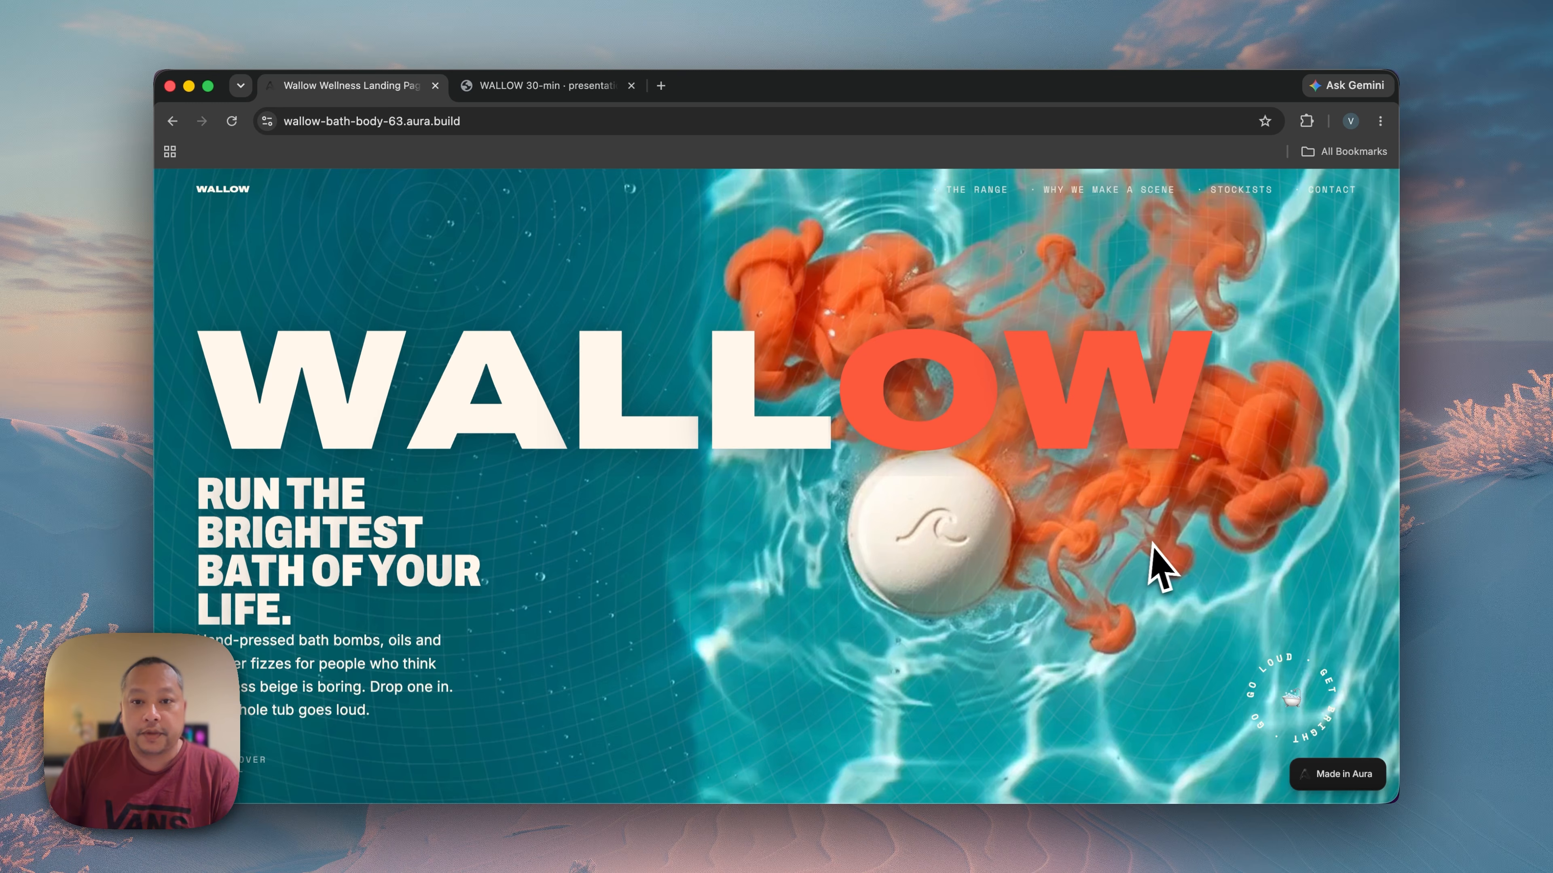
{"action": "scroll", "coordinate": [1159, 566], "scroll_direction": "down", "scroll_amount": 8}
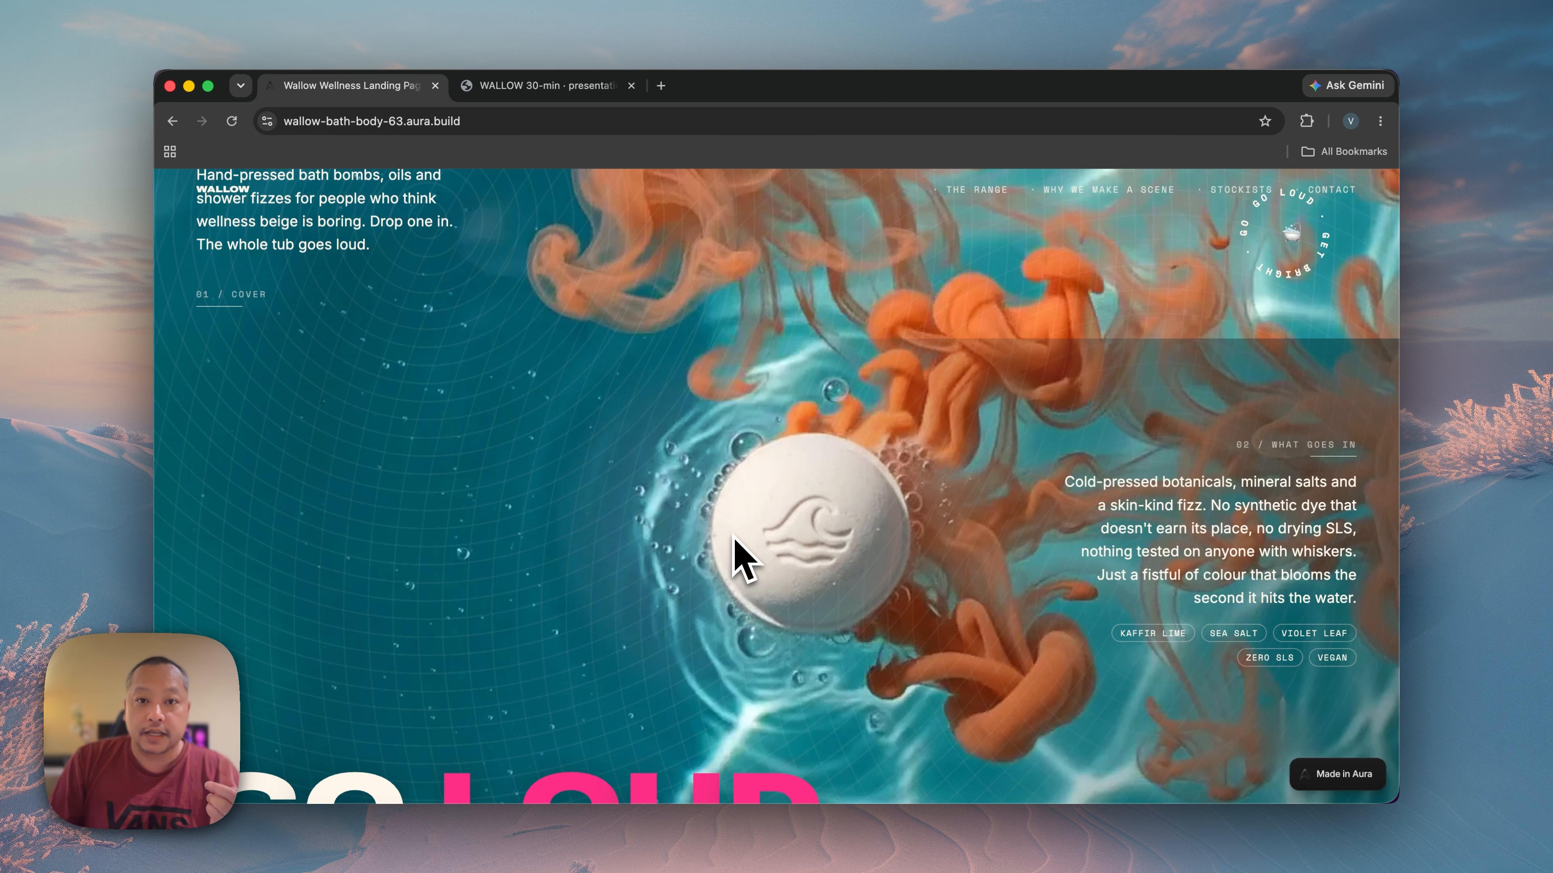
{"action": "scroll", "coordinate": [1020, 519], "scroll_direction": "up", "scroll_amount": 5}
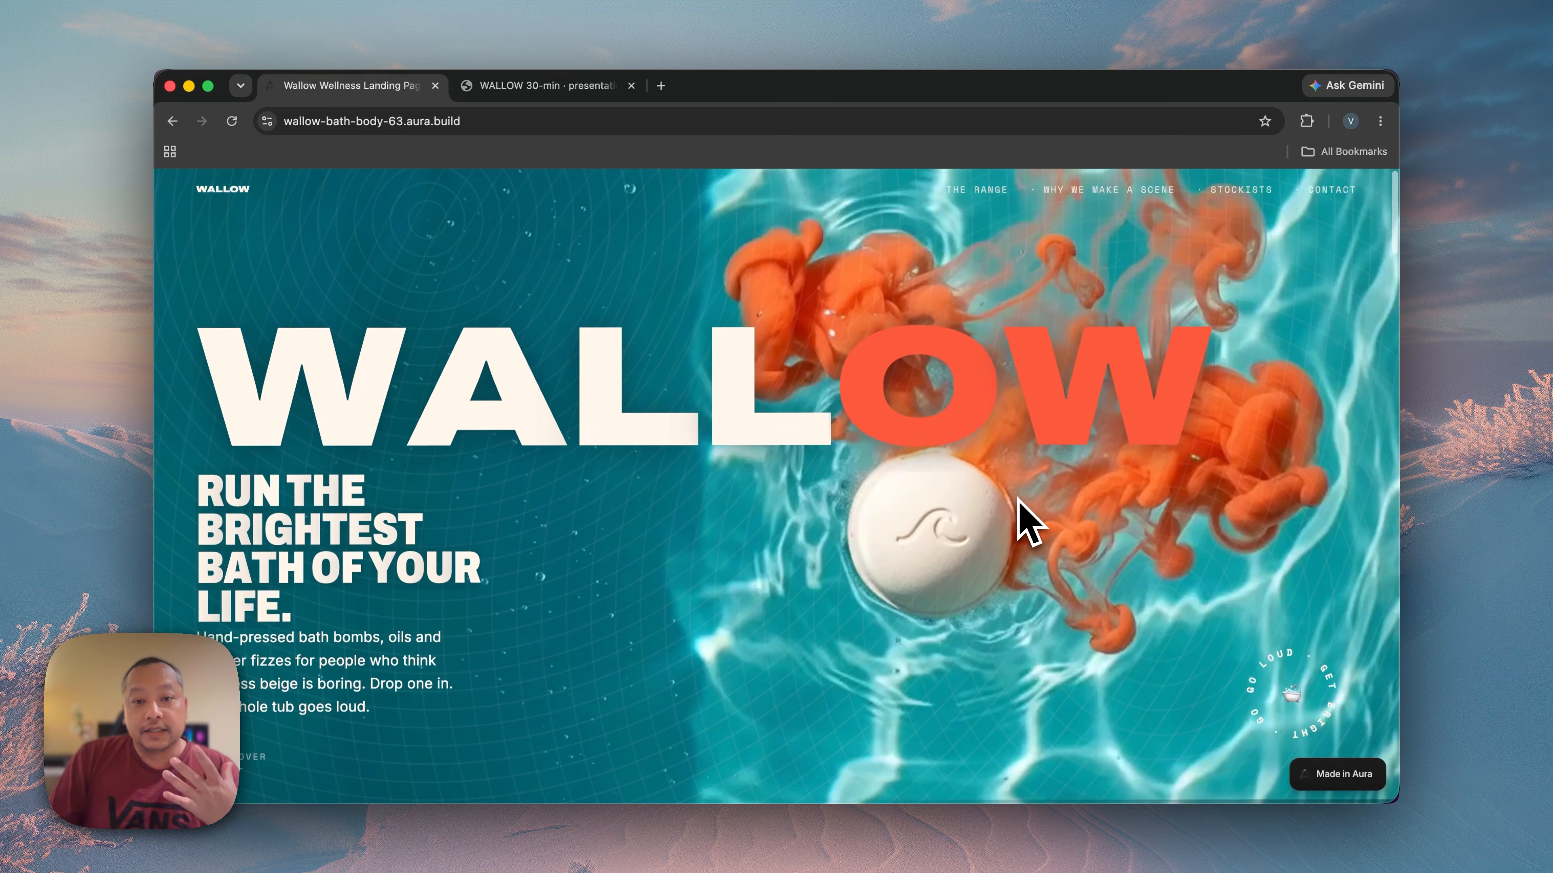
{"action": "scroll", "coordinate": [1017, 499], "scroll_direction": "down", "scroll_amount": 3}
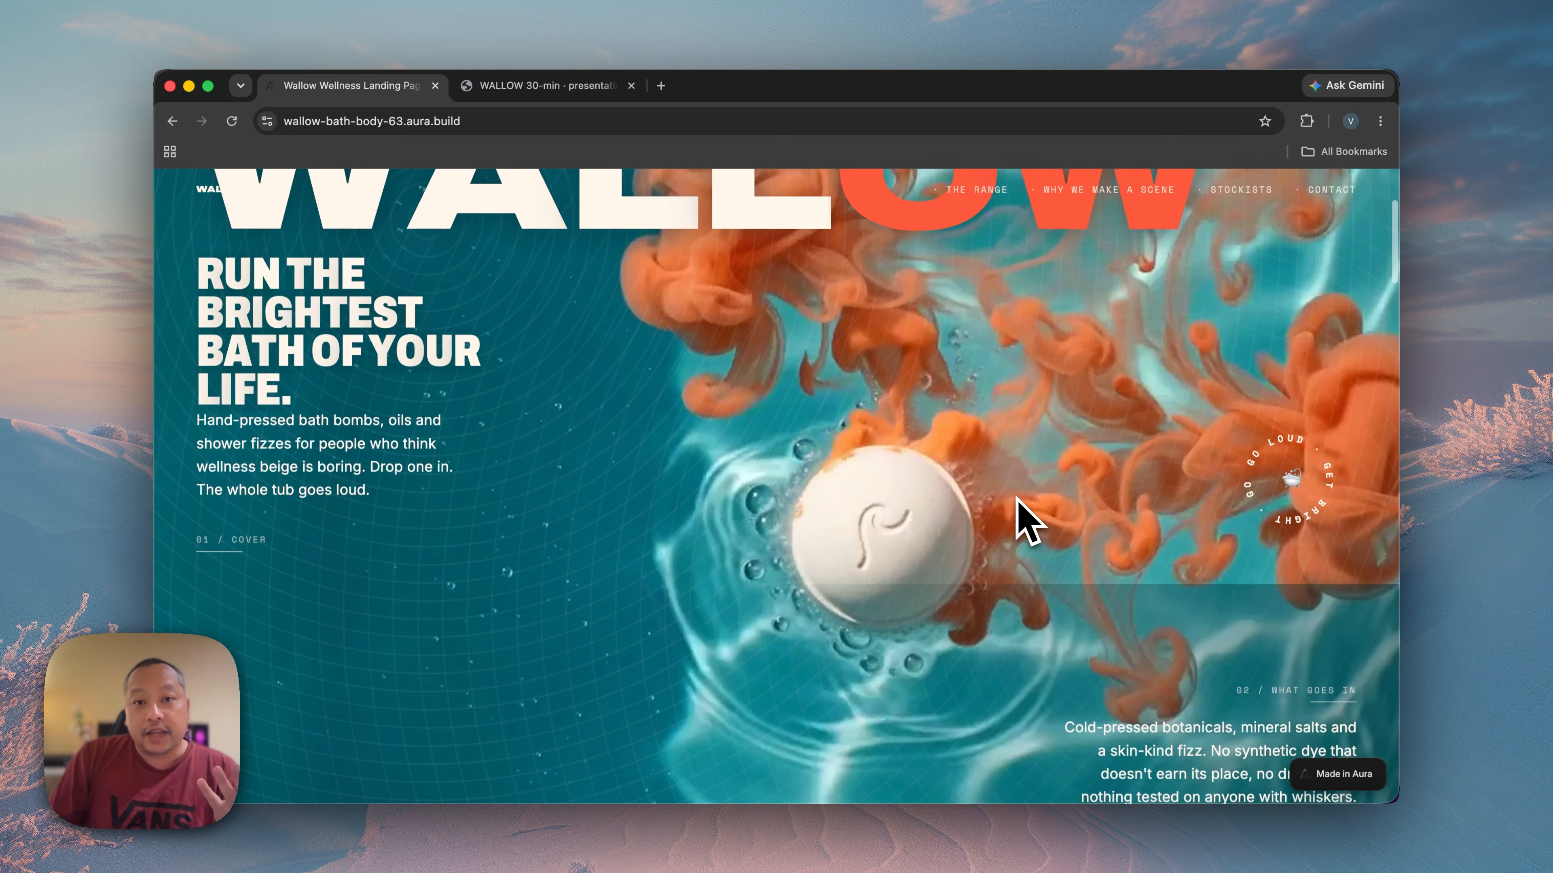
{"action": "scroll", "coordinate": [1016, 498], "scroll_direction": "down", "scroll_amount": 4}
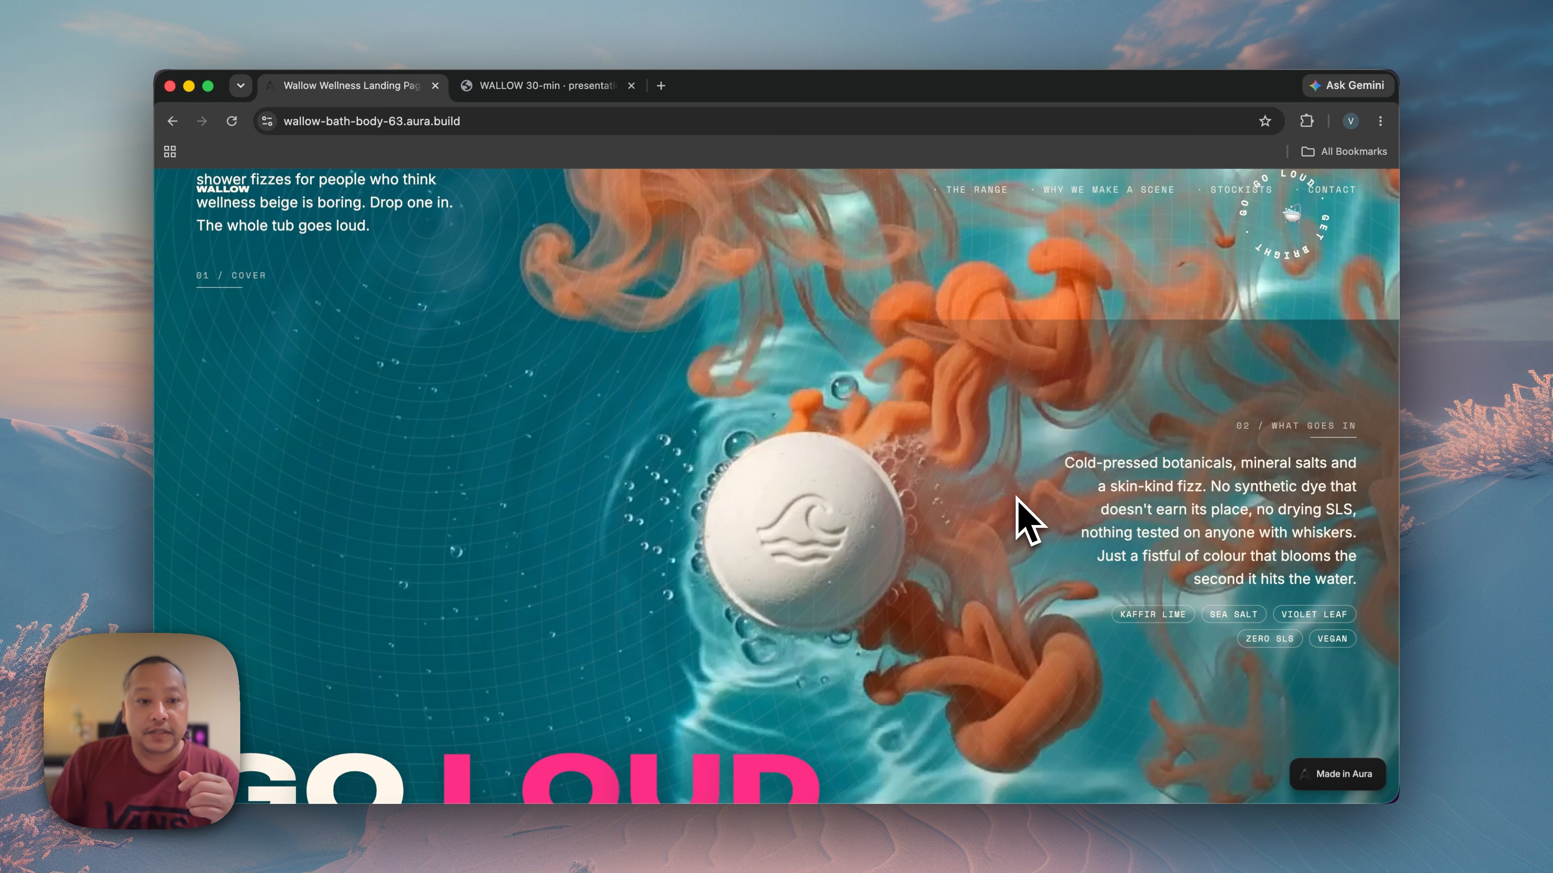
{"action": "scroll", "coordinate": [1018, 500], "scroll_direction": "down", "scroll_amount": 10}
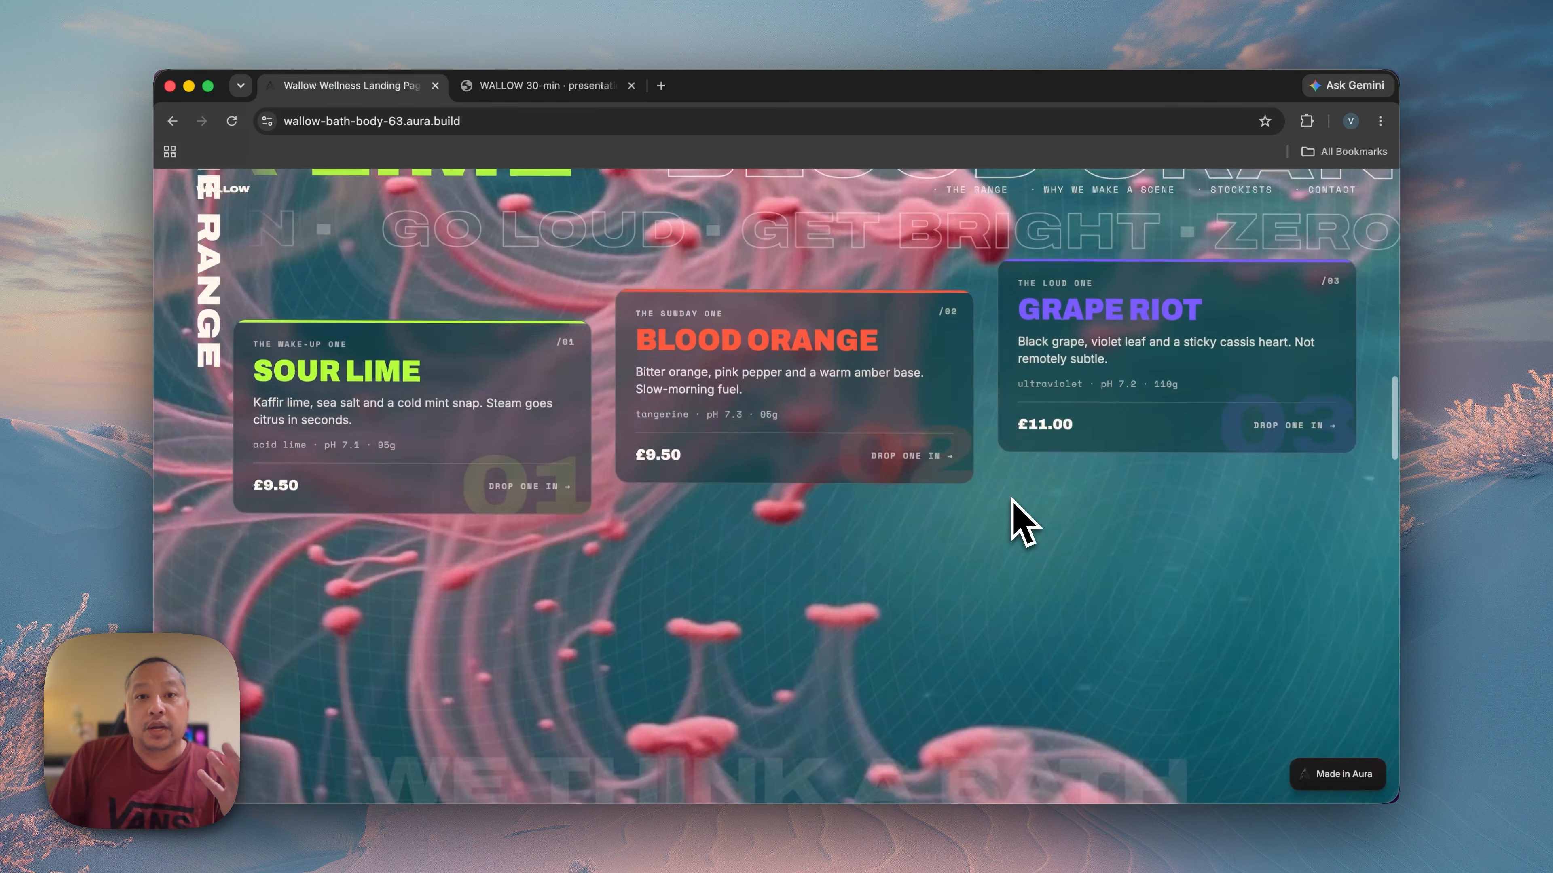
{"action": "scroll", "coordinate": [1018, 500], "scroll_direction": "down", "scroll_amount": 3}
{"action": "scroll", "coordinate": [1012, 500], "scroll_direction": "down", "scroll_amount": 15}
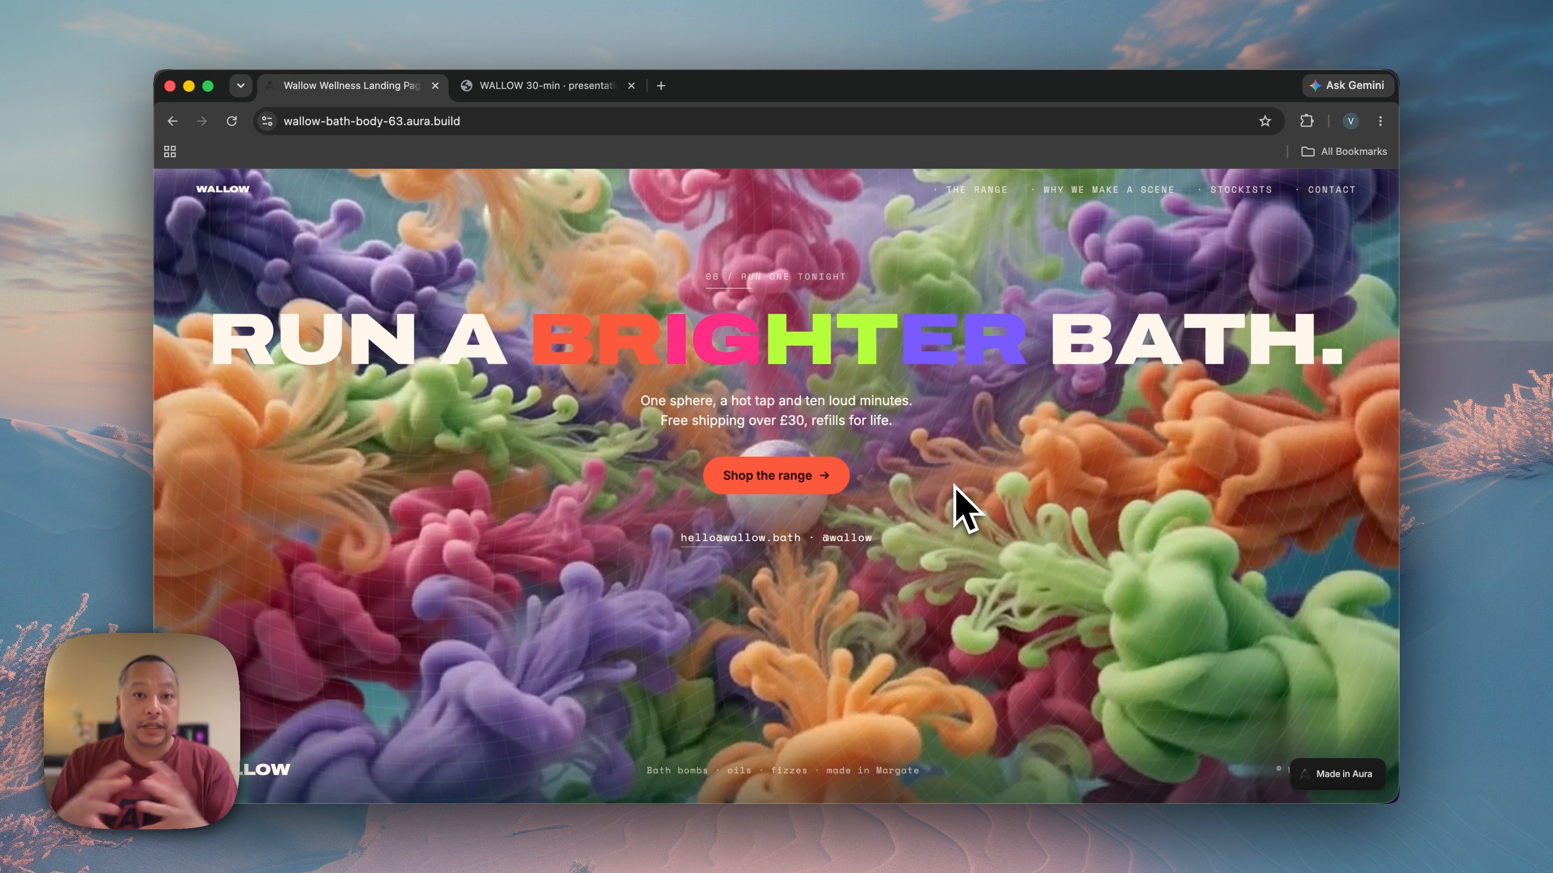
Return to the WALLOW presentation and page forward from the three-layer diagram past the model return and pricing slides
{"action": "key", "text": "ctrl+Tab"}
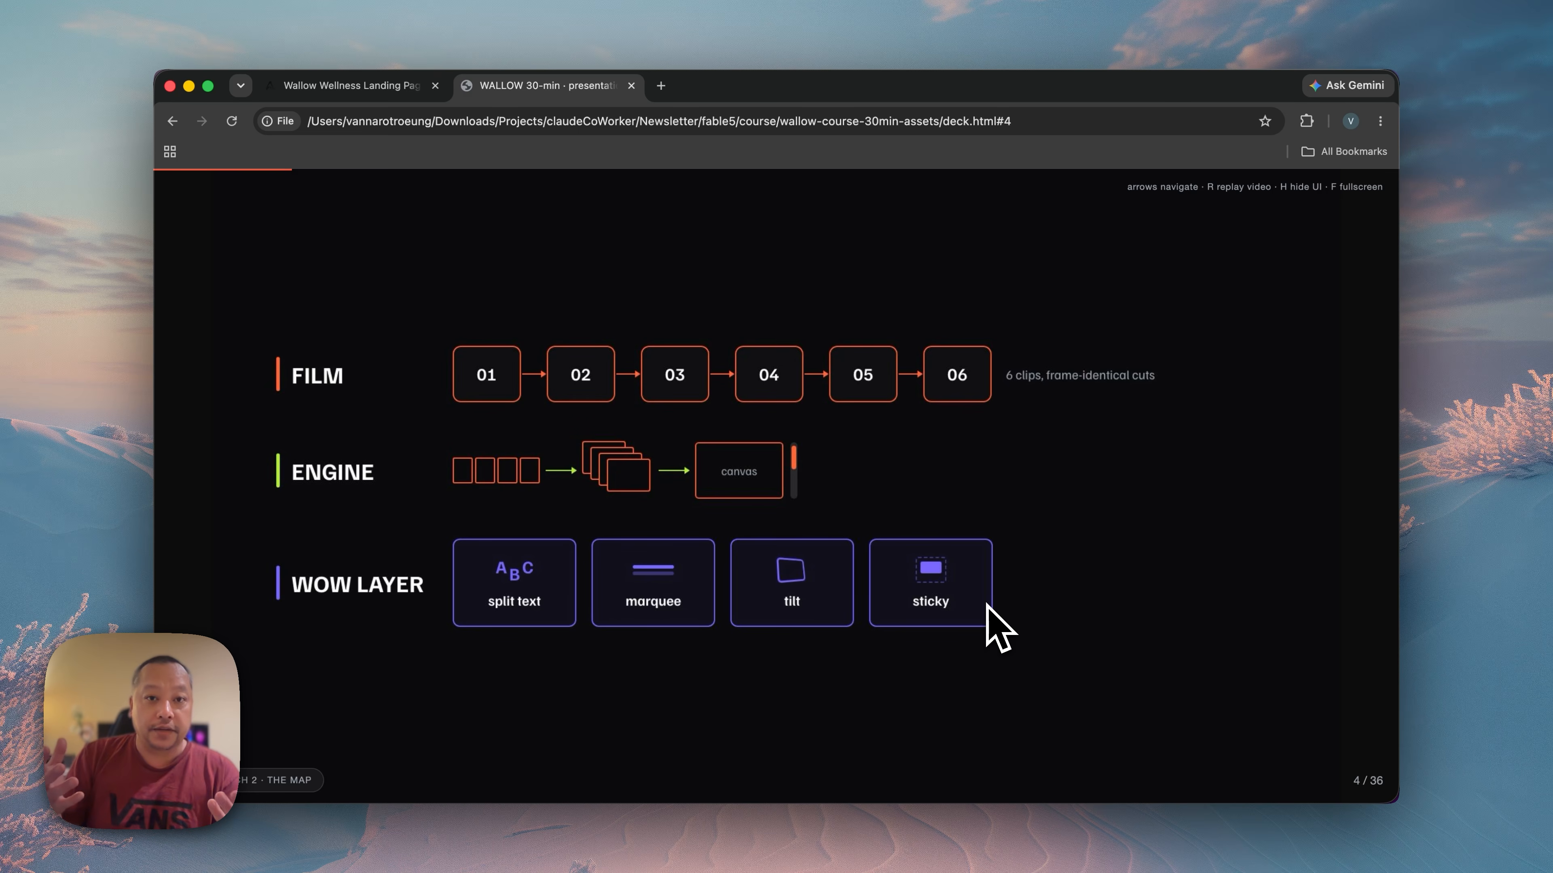
{"action": "key", "text": "Right"}
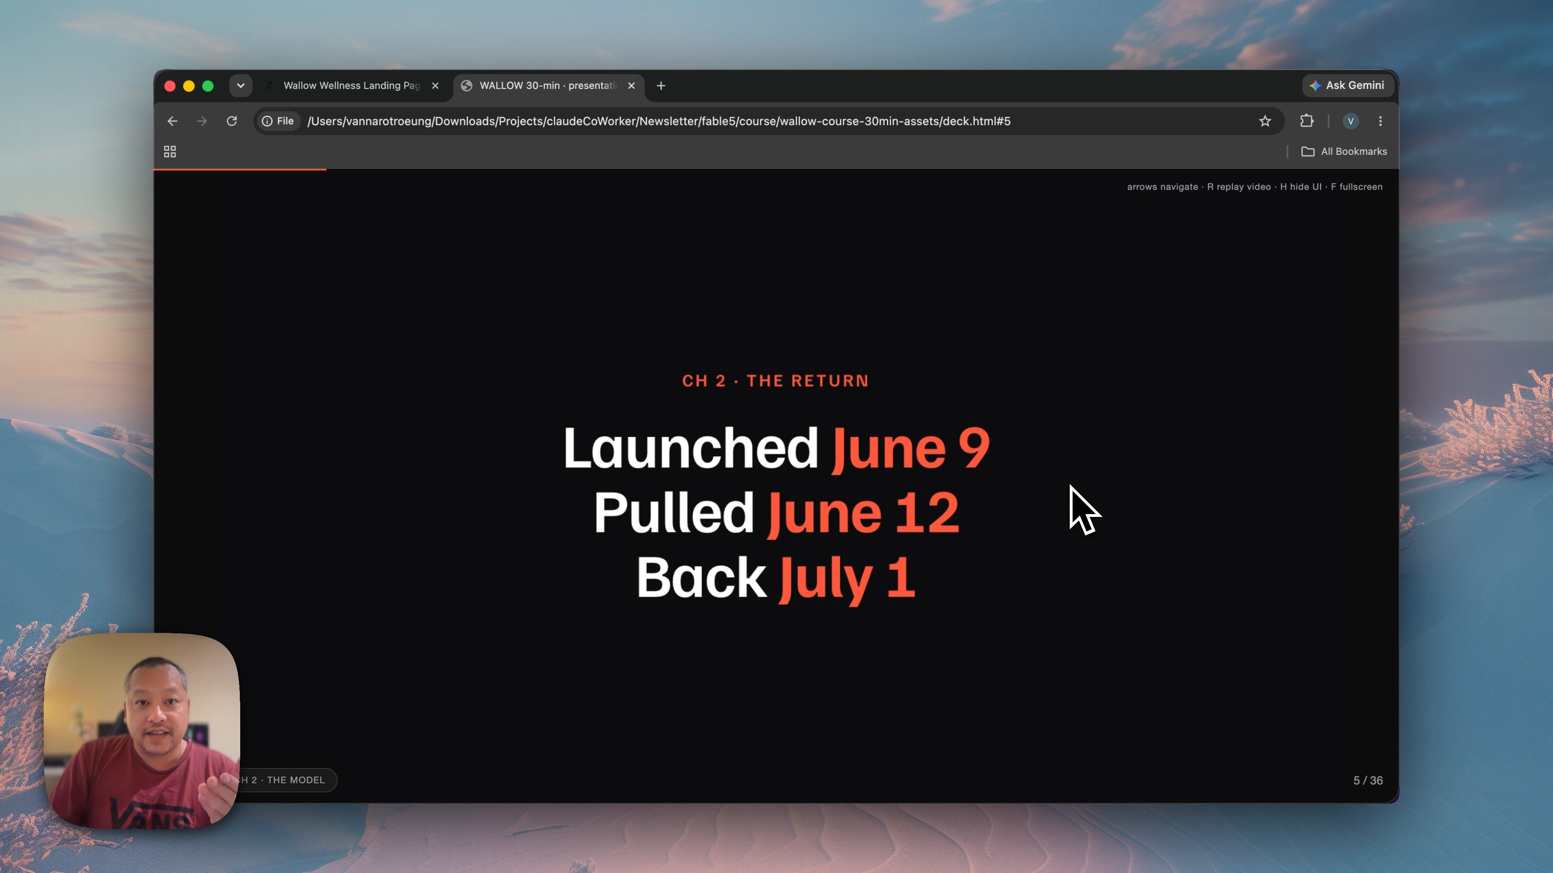
{"action": "key", "text": "Right"}
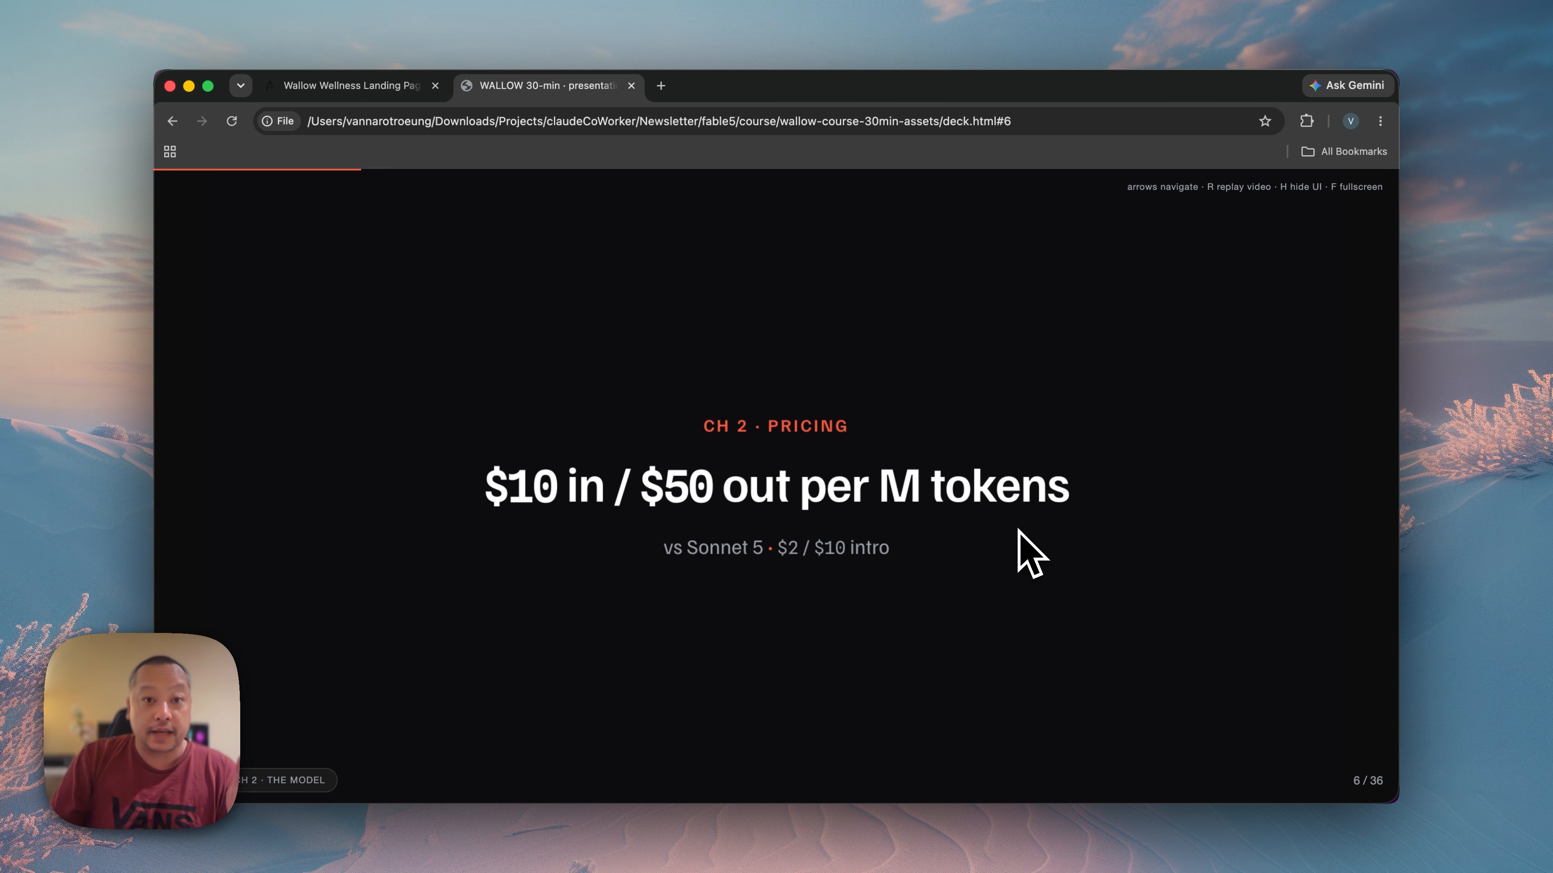
{"action": "key", "text": "Right"}
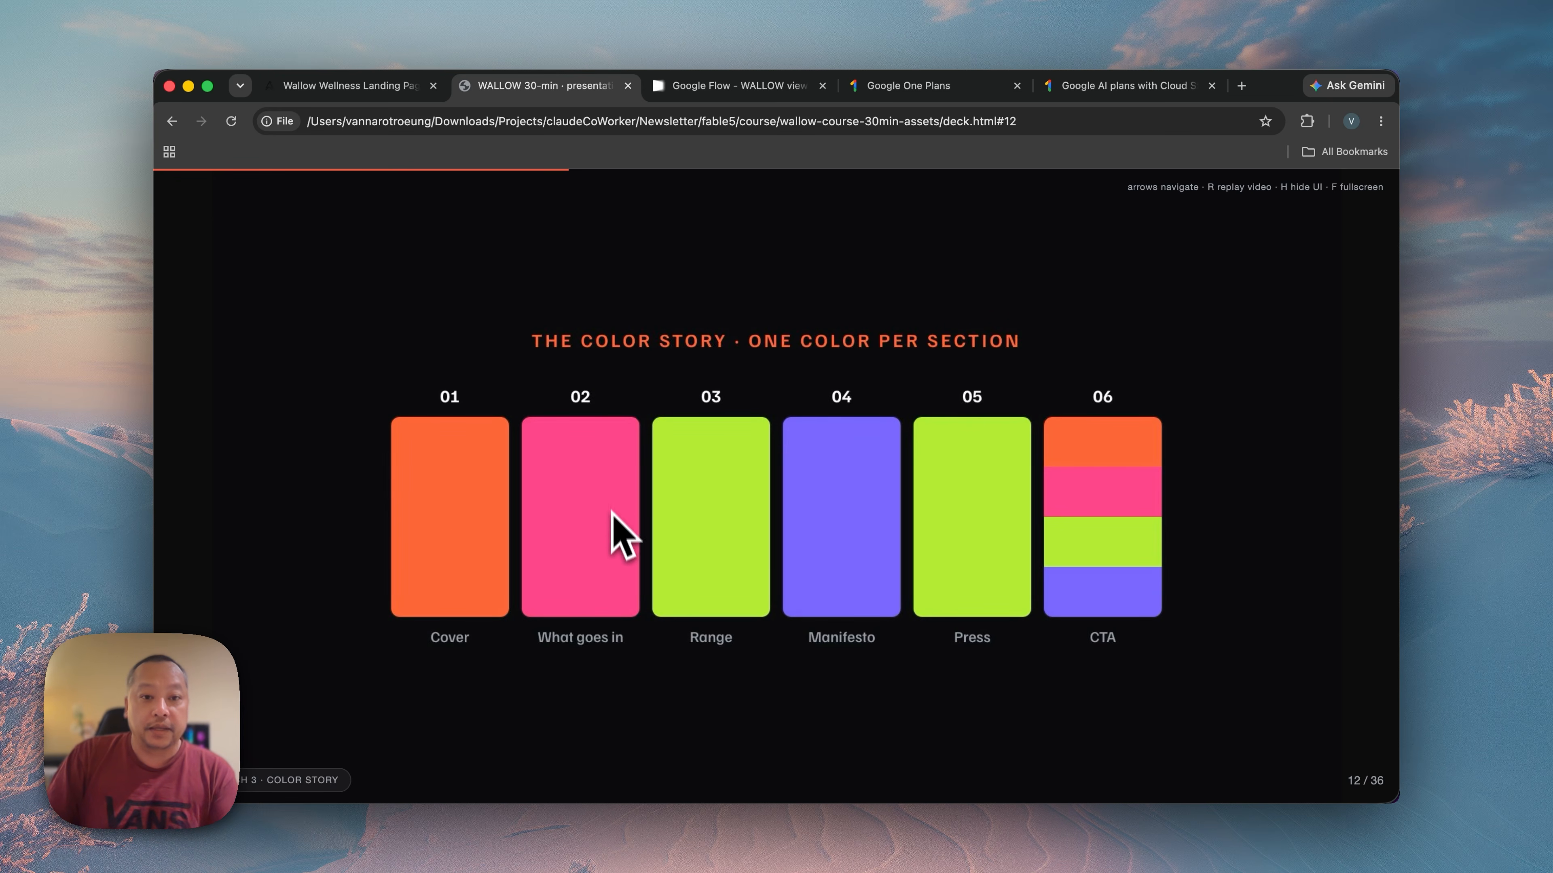
Switch to the Wallow landing page and compare its section colors with the deck's color story, from the cover to the manifesto
{"action": "left_click", "coordinate": [345, 89]}
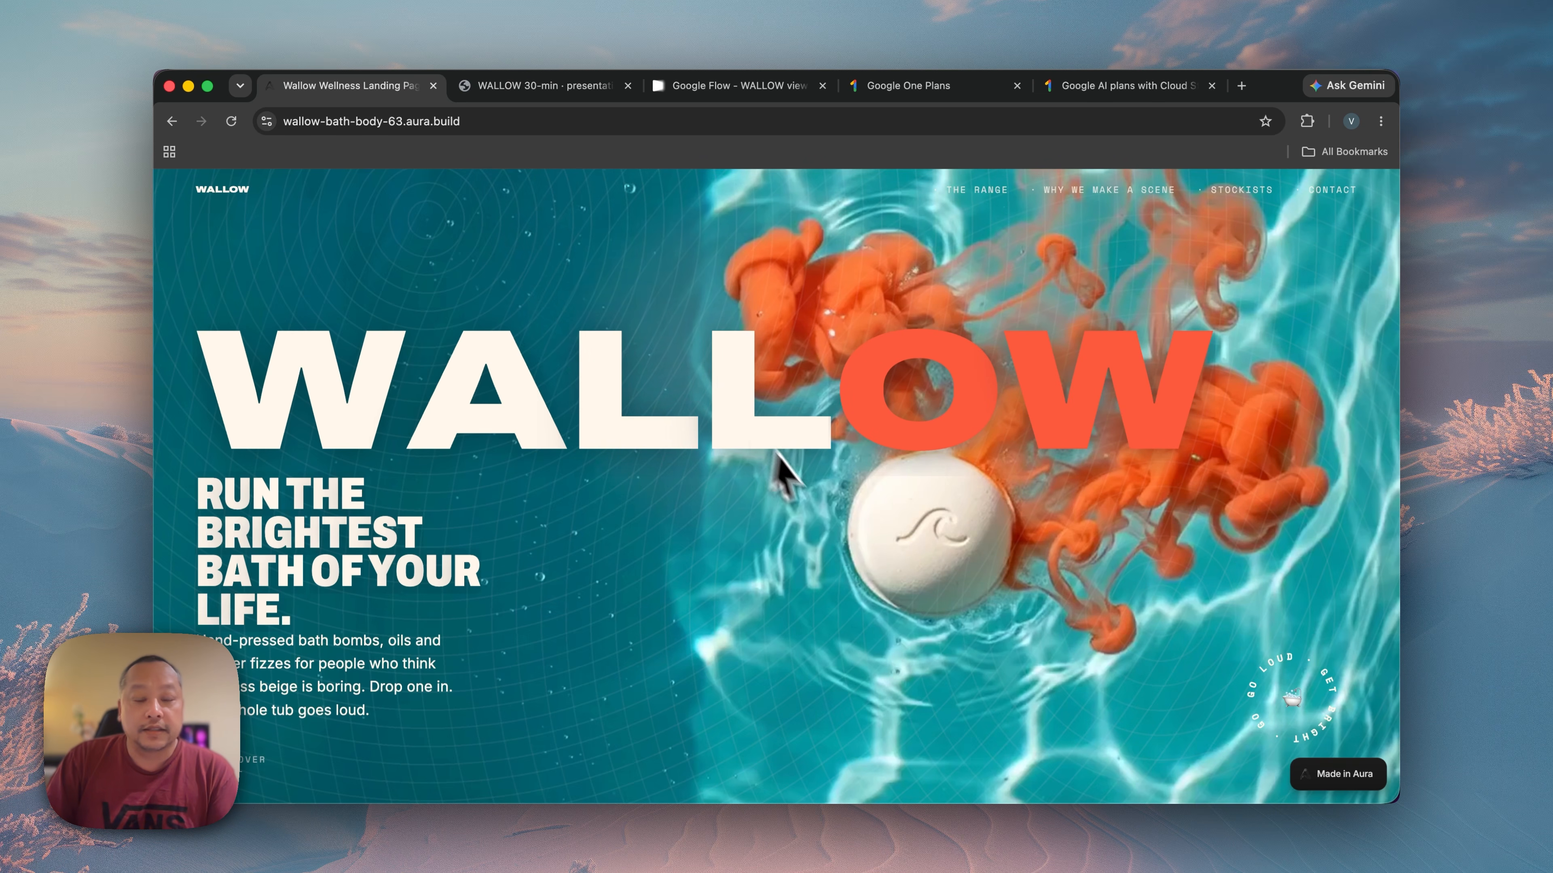
{"action": "scroll", "coordinate": [818, 506], "scroll_direction": "down", "scroll_amount": 3}
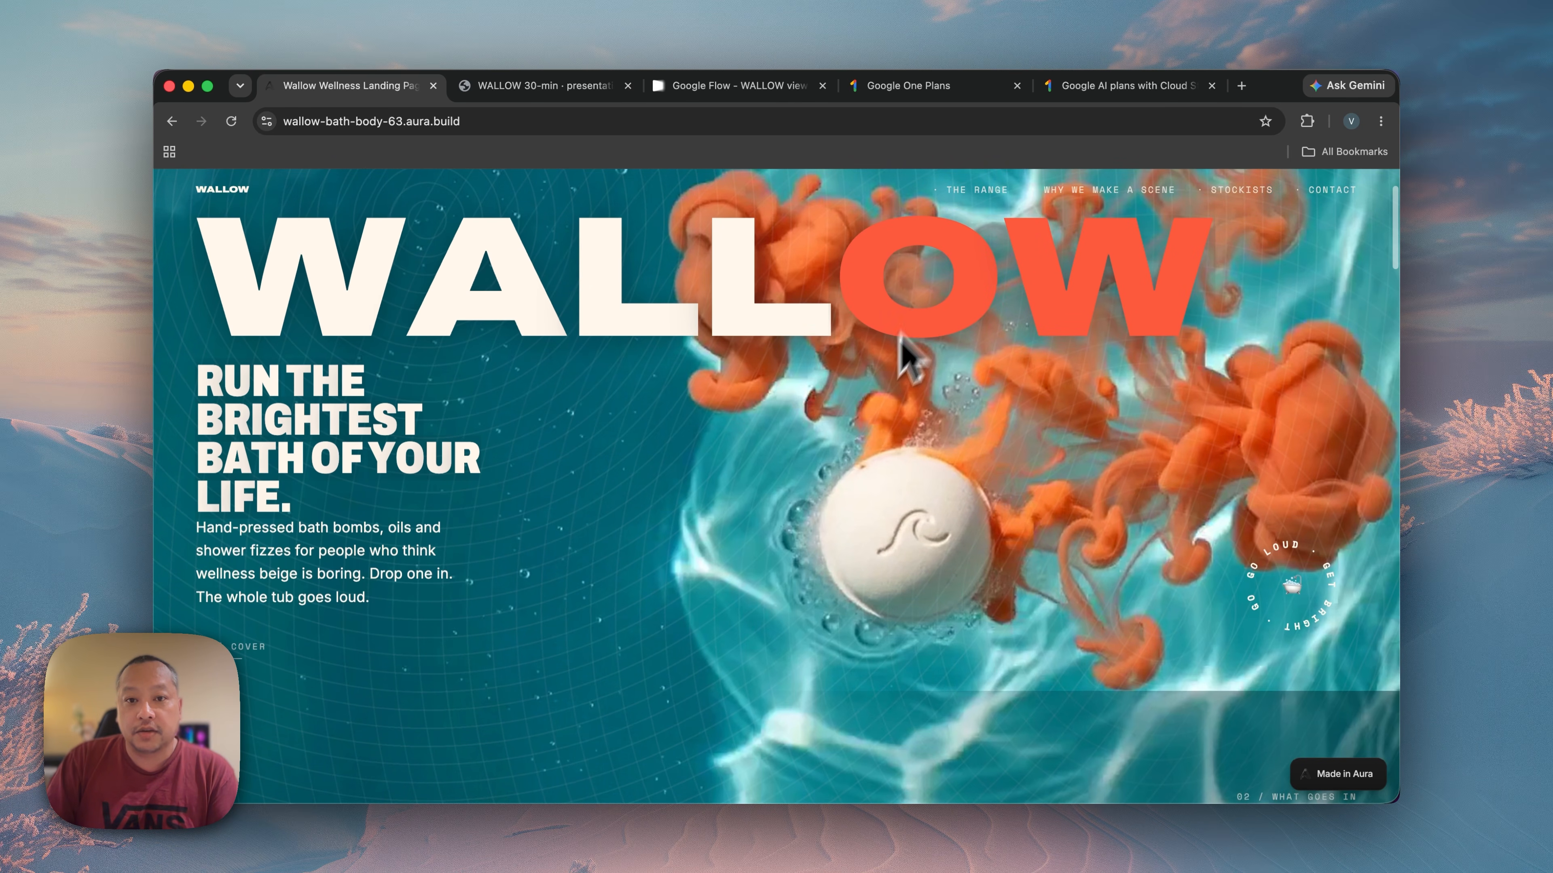
{"action": "scroll", "coordinate": [898, 343], "scroll_direction": "down", "scroll_amount": 10}
{"action": "scroll", "coordinate": [869, 391], "scroll_direction": "down", "scroll_amount": 5}
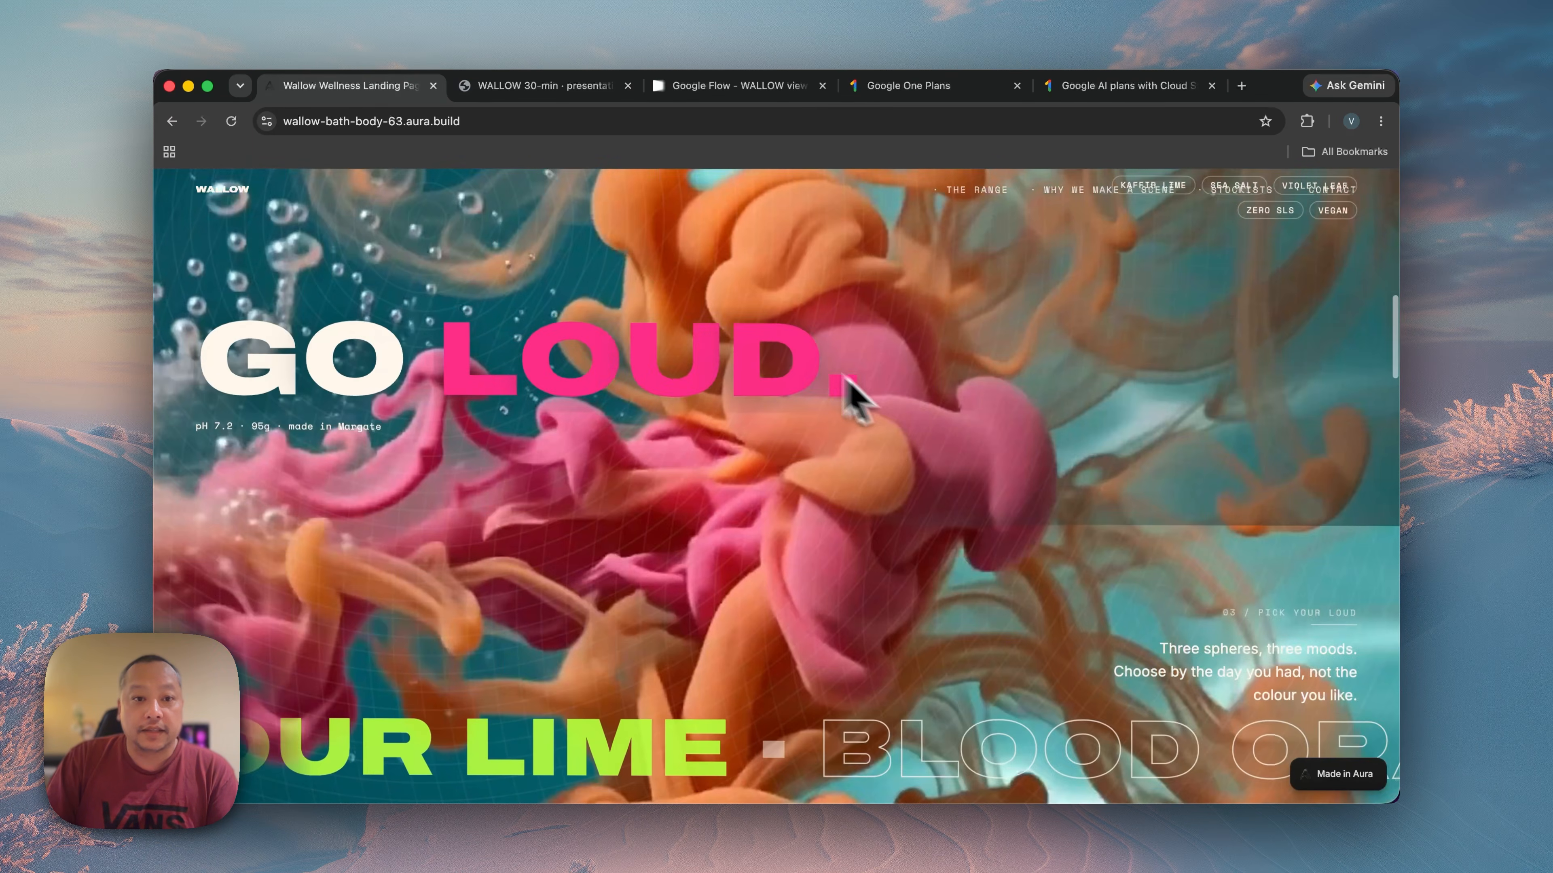
{"action": "scroll", "coordinate": [807, 416], "scroll_direction": "down", "scroll_amount": 6}
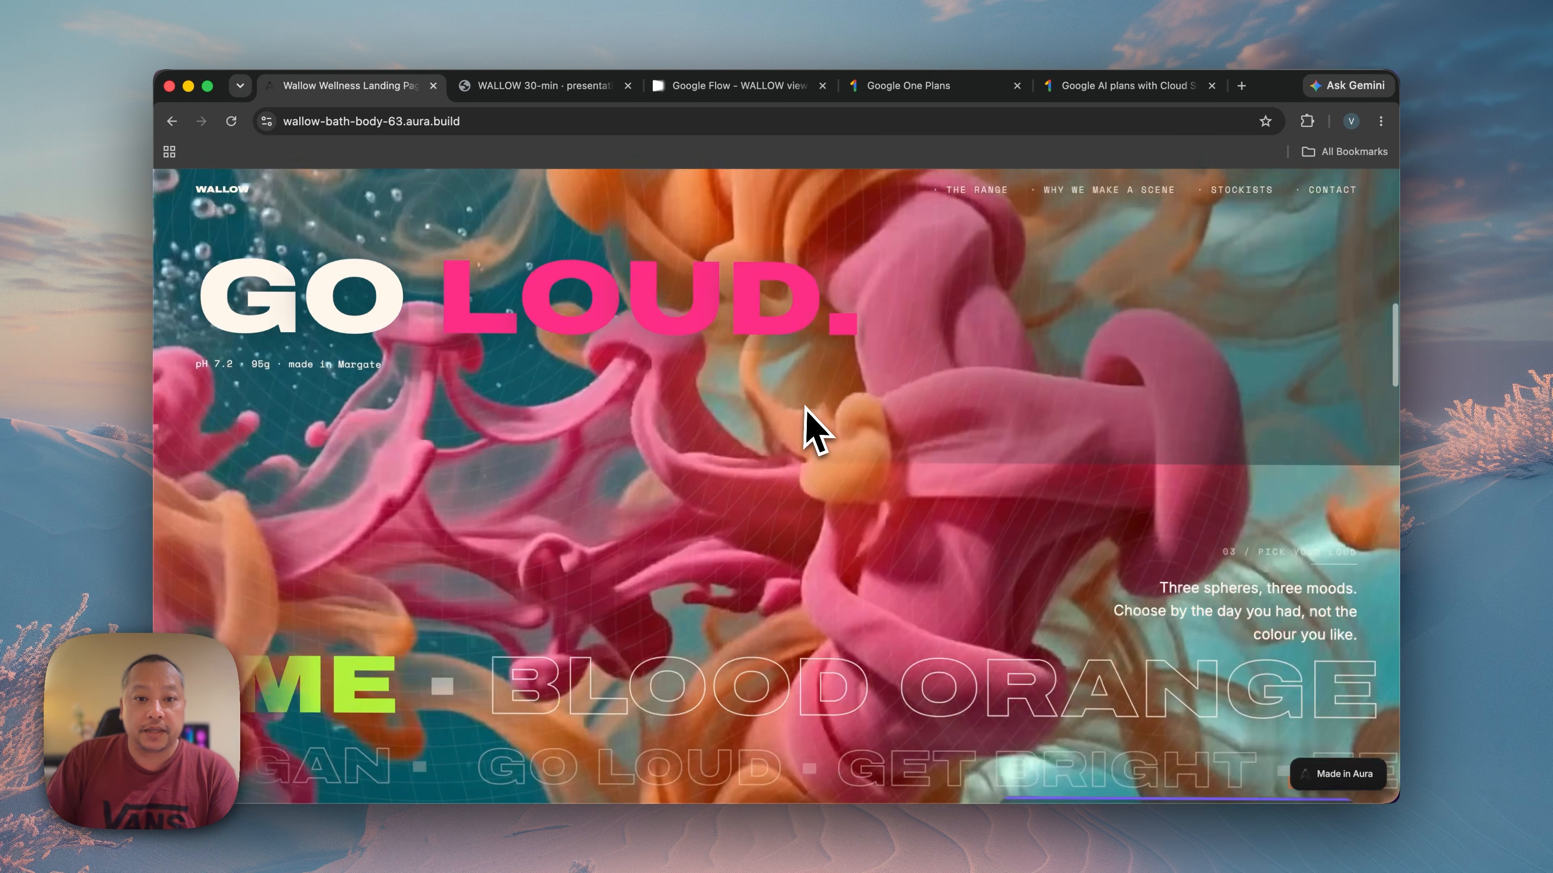
{"action": "scroll", "coordinate": [605, 517], "scroll_direction": "down", "scroll_amount": 8}
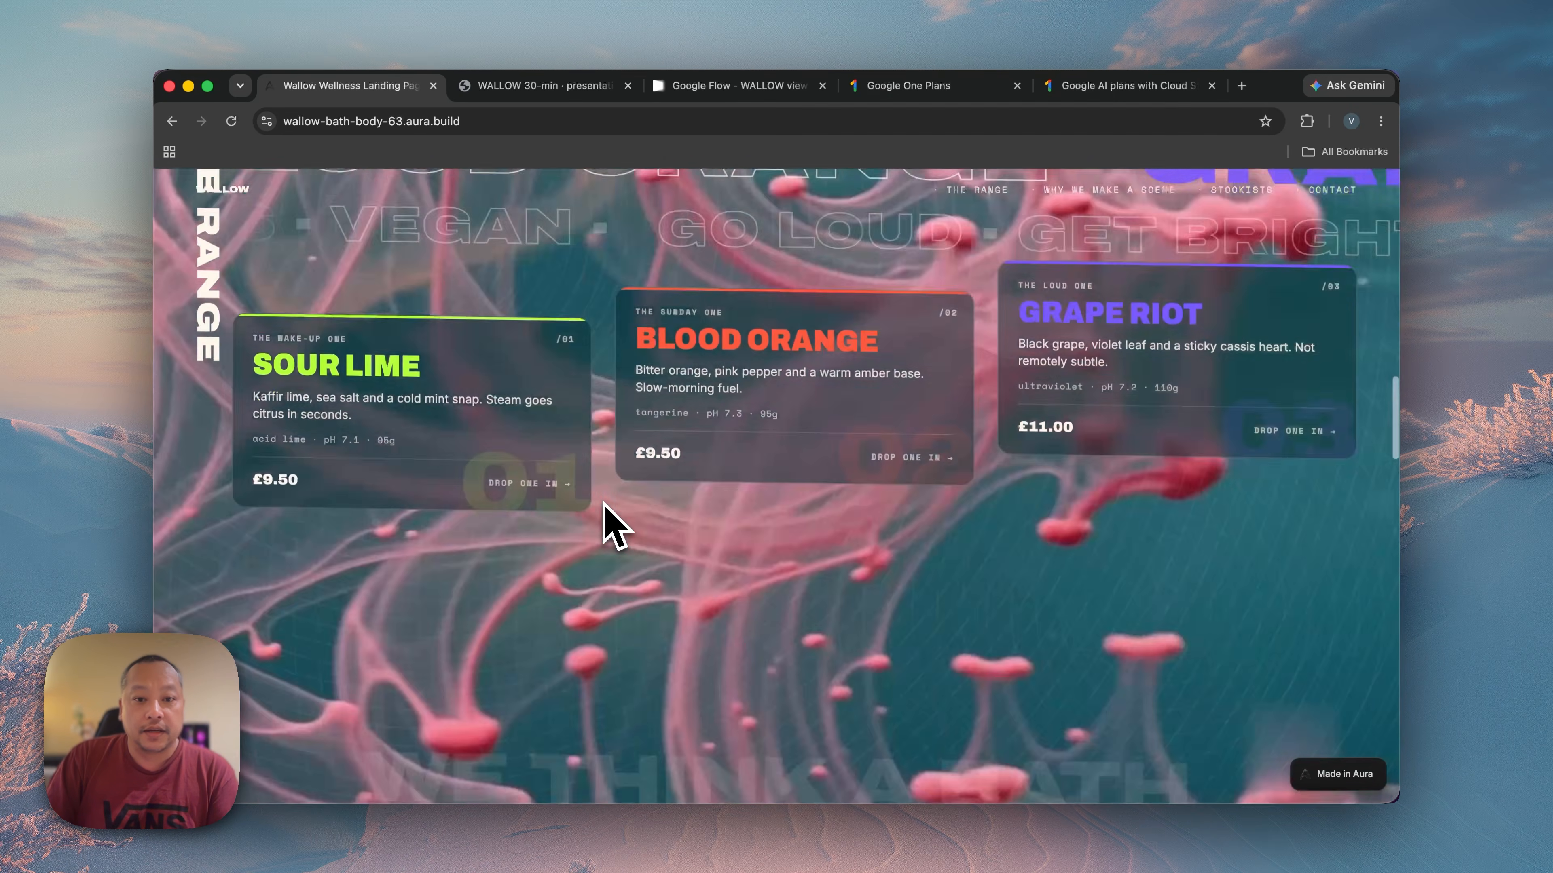
{"action": "scroll", "coordinate": [605, 517], "scroll_direction": "down", "scroll_amount": 5}
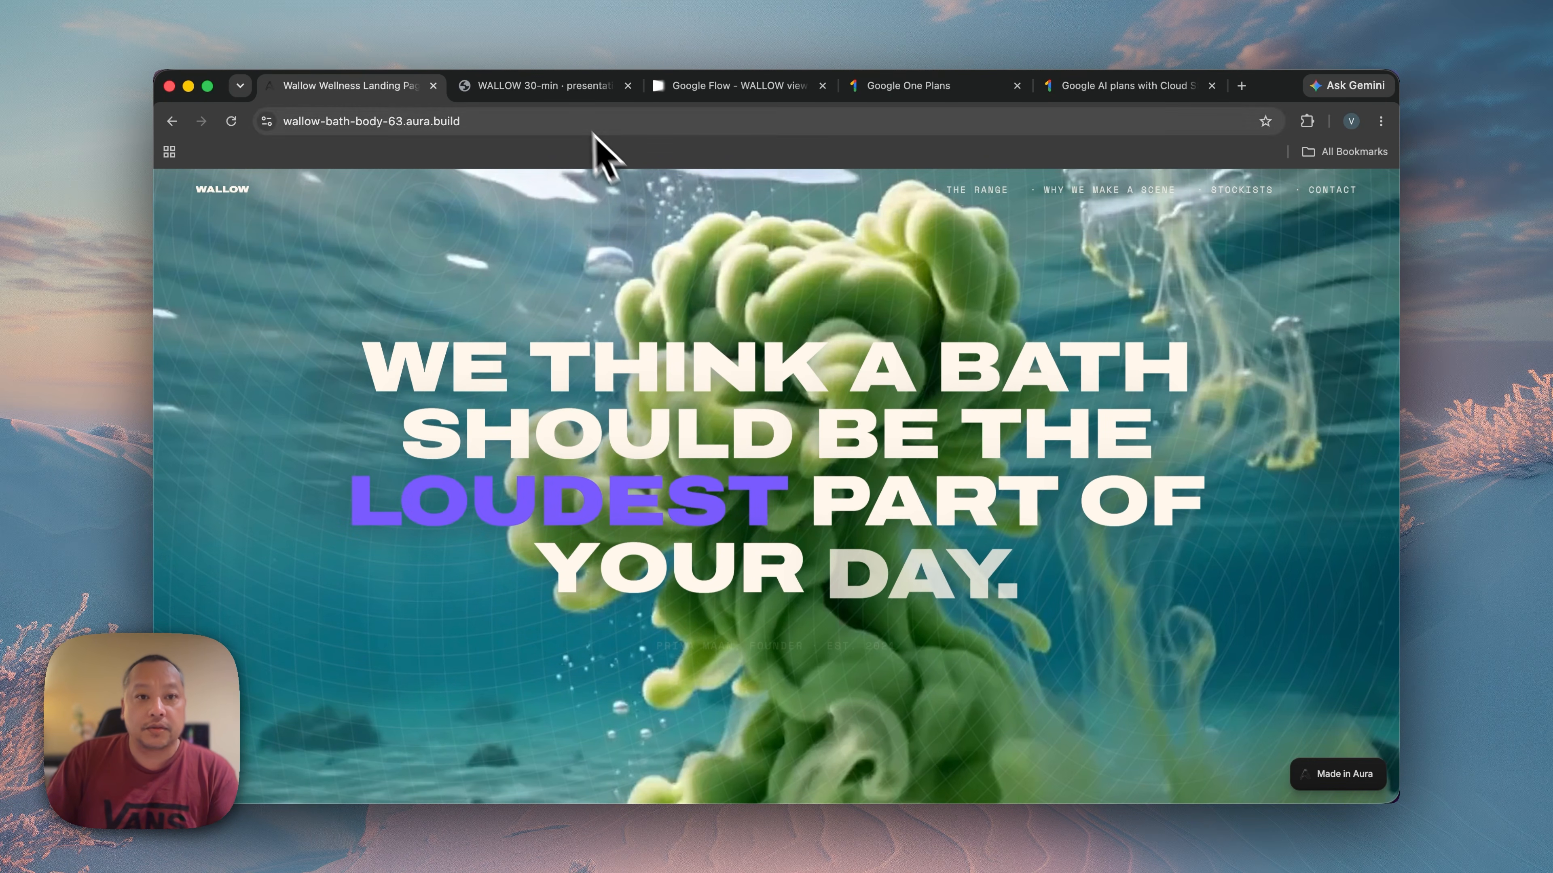
Recheck the deck's color story slide, then examine the landing page from the manifesto to its multicolored closing section
{"action": "left_click", "coordinate": [550, 86]}
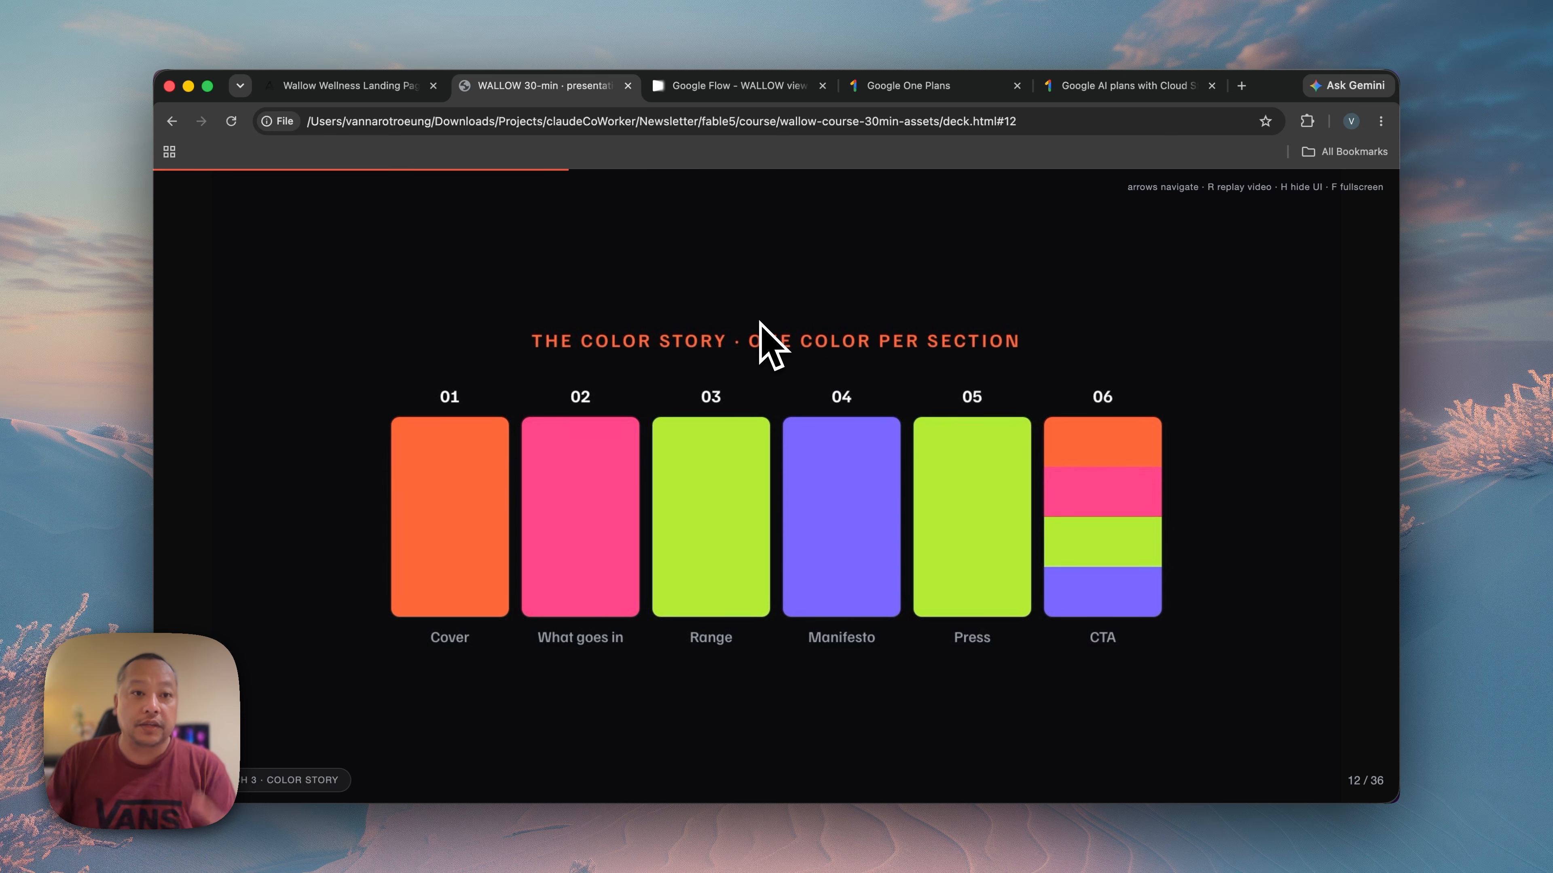
{"action": "left_click", "coordinate": [345, 88]}
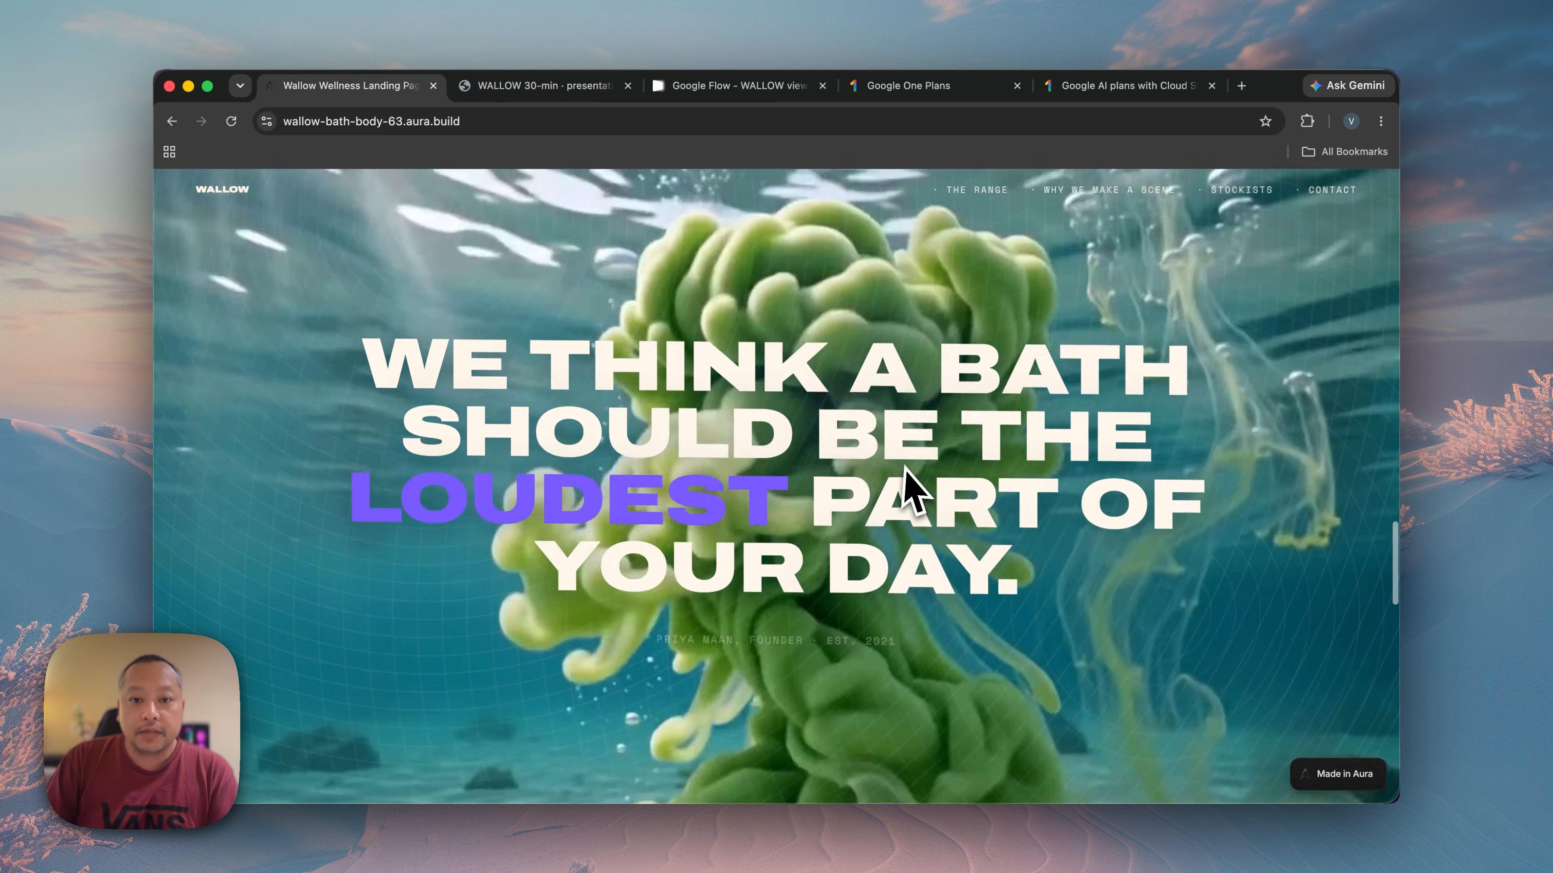
{"action": "scroll", "coordinate": [910, 489], "scroll_direction": "down", "scroll_amount": 15}
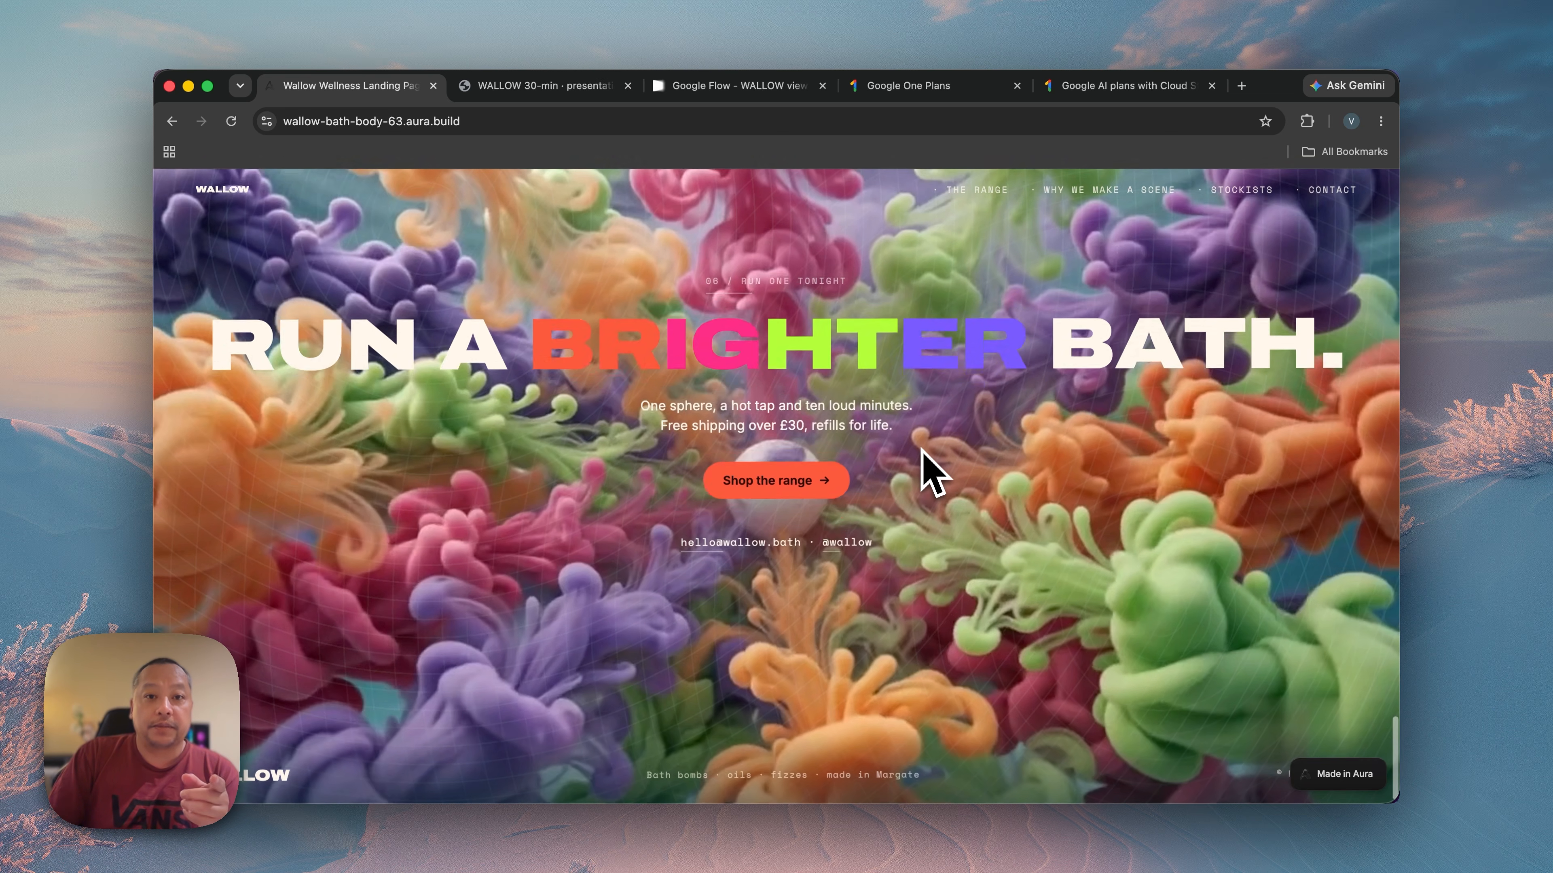
{"action": "scroll", "coordinate": [928, 468], "scroll_direction": "up", "scroll_amount": 2}
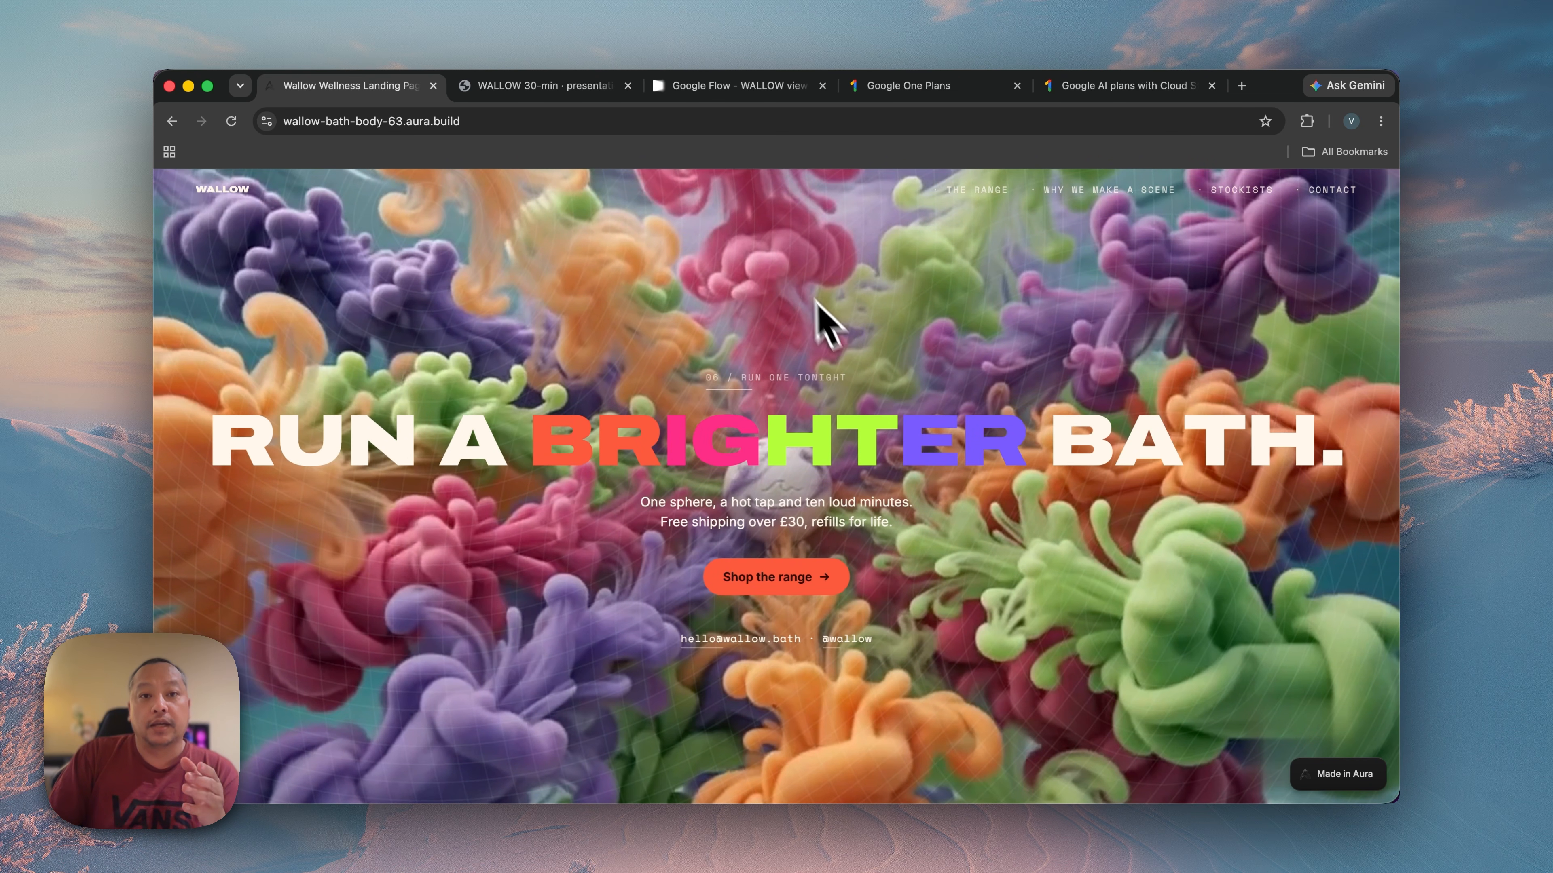
Switch to the Google Flow project and set video generation to the Omni Flash model with x2 outputs
{"action": "left_click", "coordinate": [716, 93]}
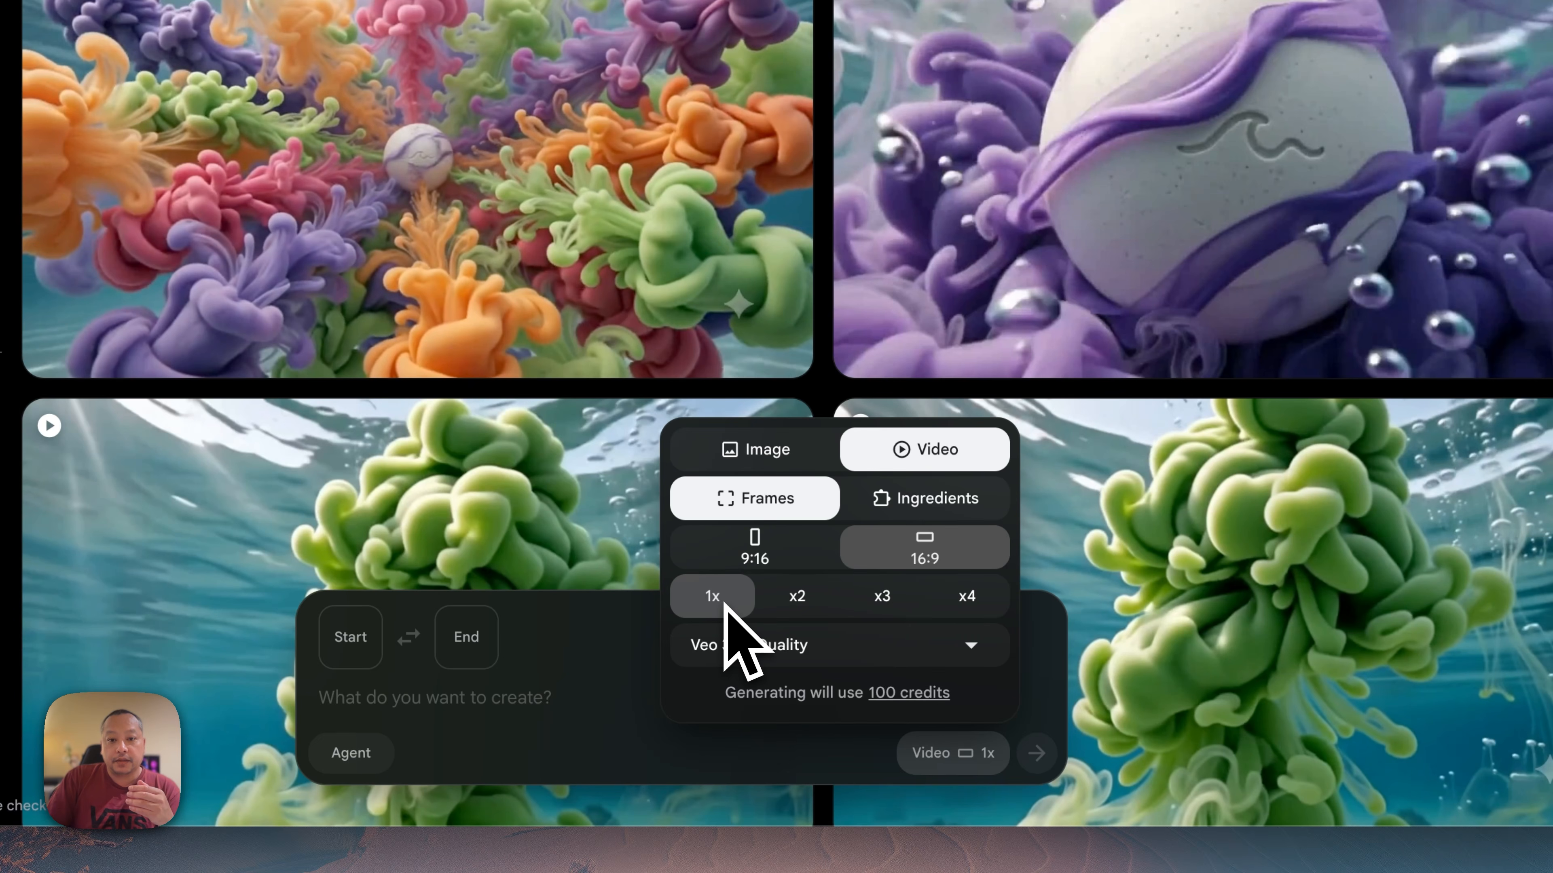
{"action": "left_click", "coordinate": [810, 648]}
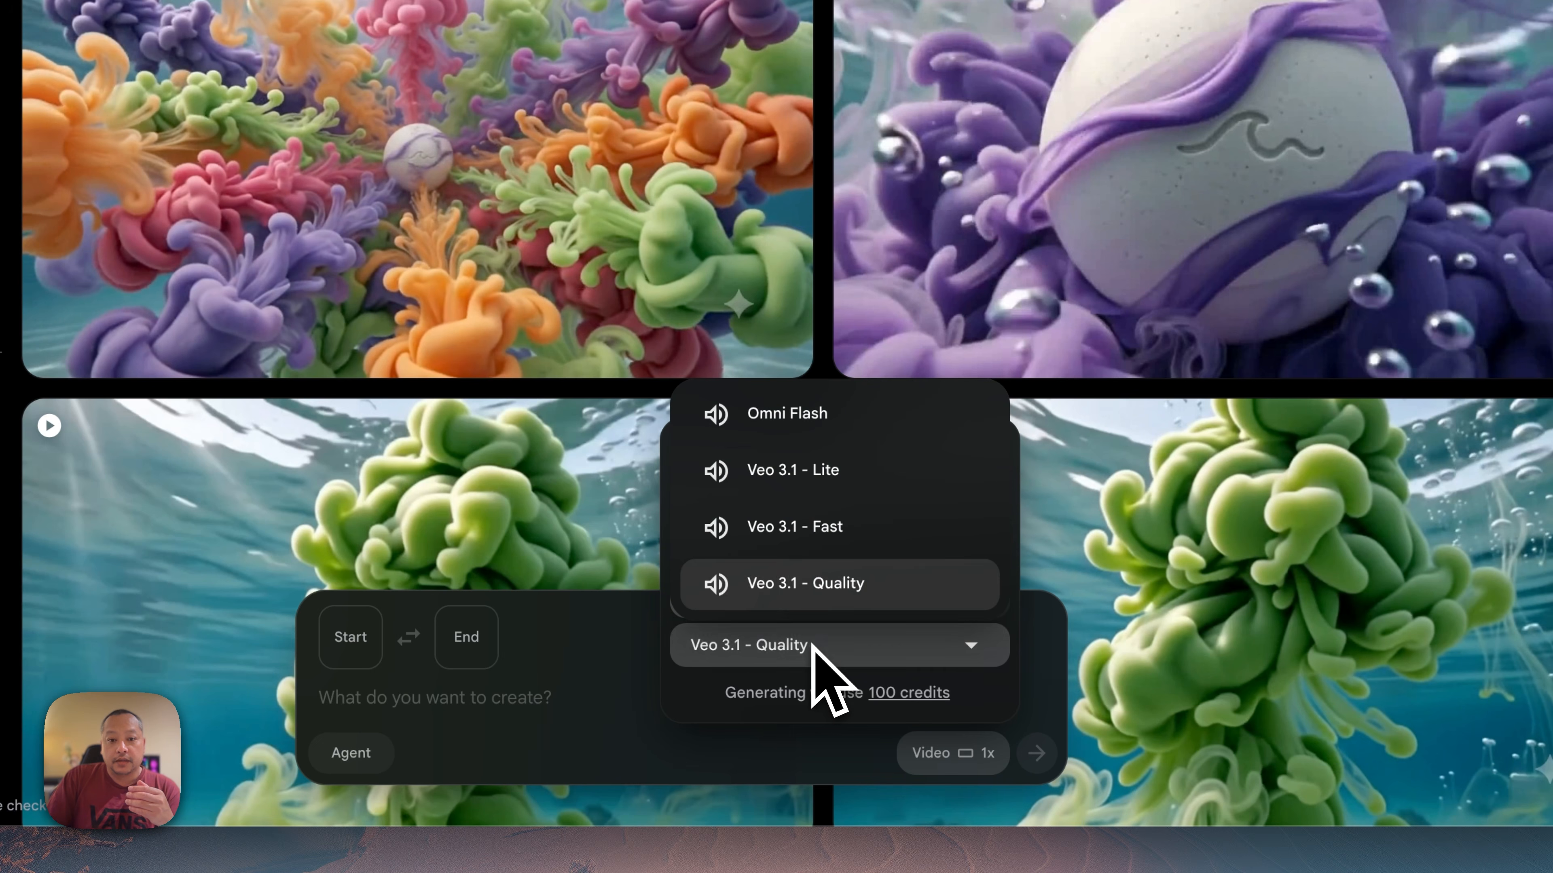
{"action": "left_click", "coordinate": [818, 416]}
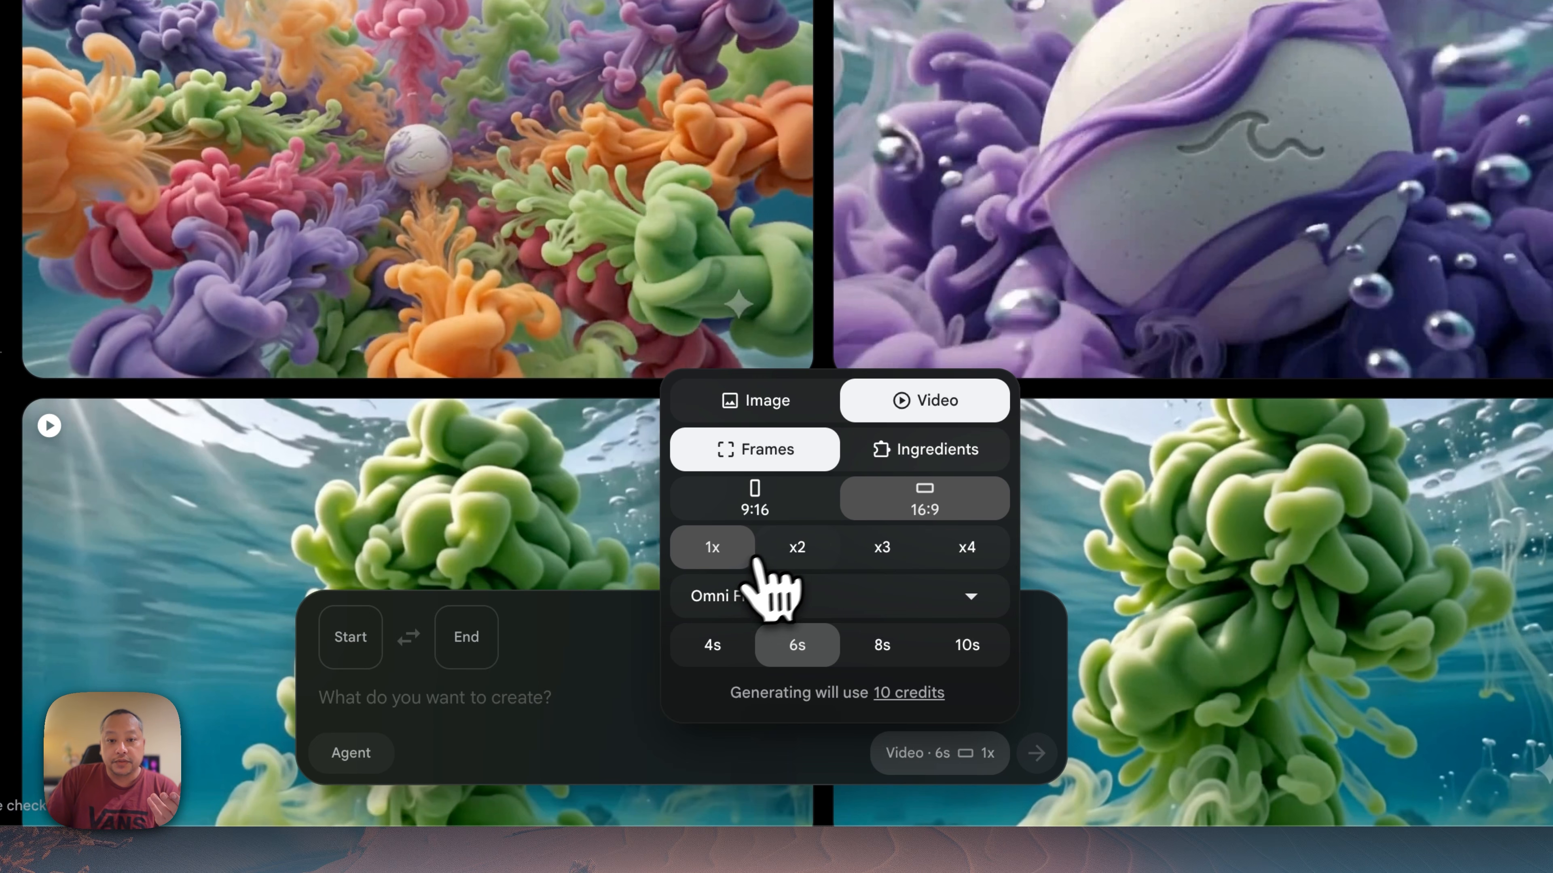
{"action": "left_click", "coordinate": [794, 551]}
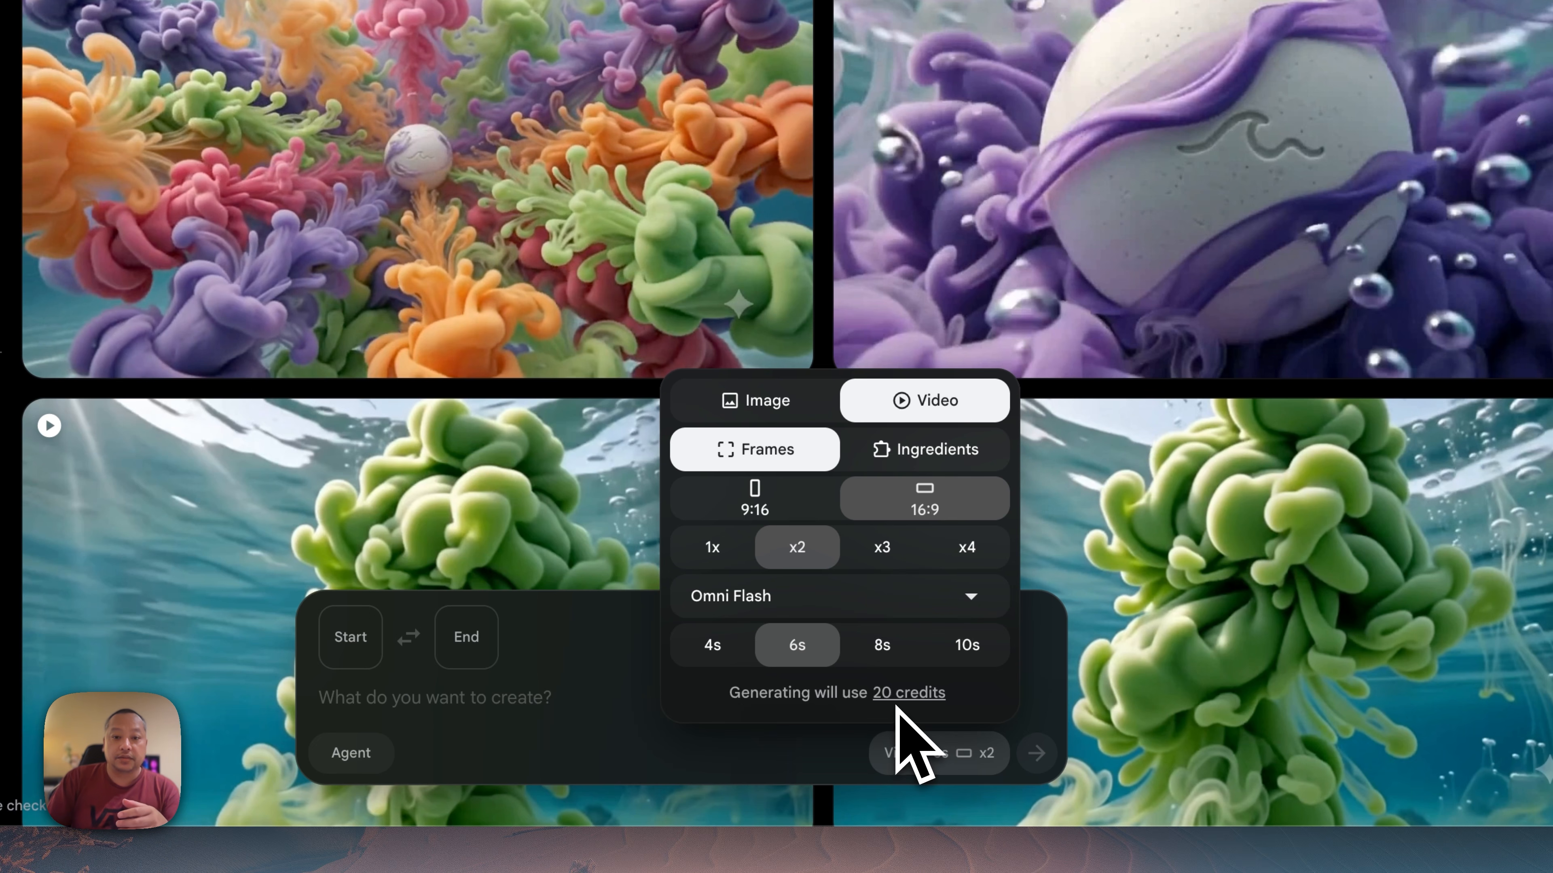
Set video generation to the Veo 3.1 - Quality model with 1x output
{"action": "left_click", "coordinate": [969, 596]}
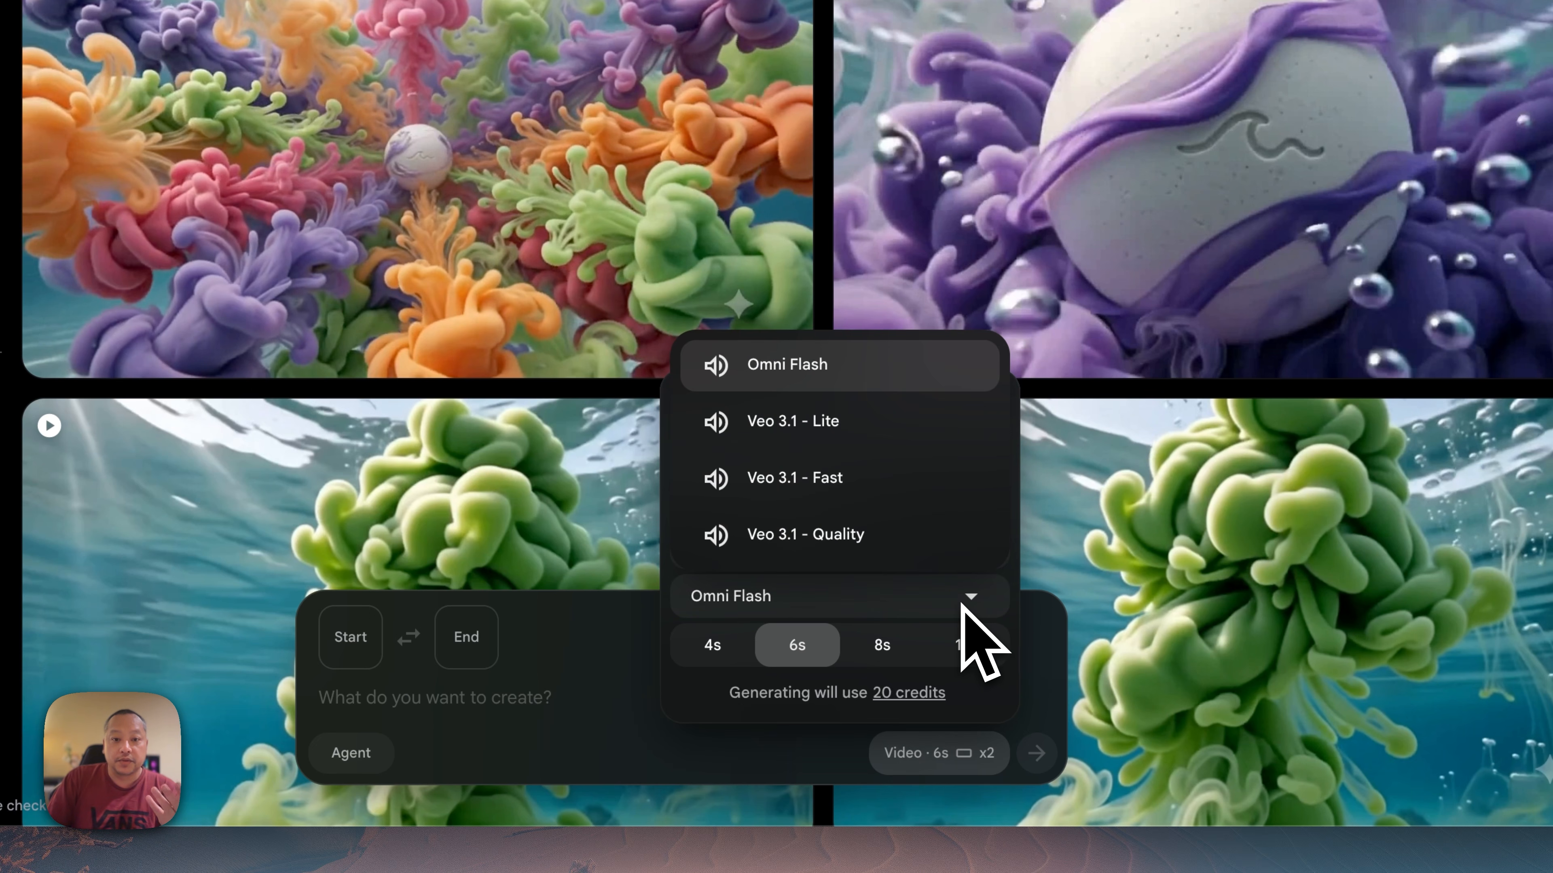
{"action": "left_click", "coordinate": [854, 548]}
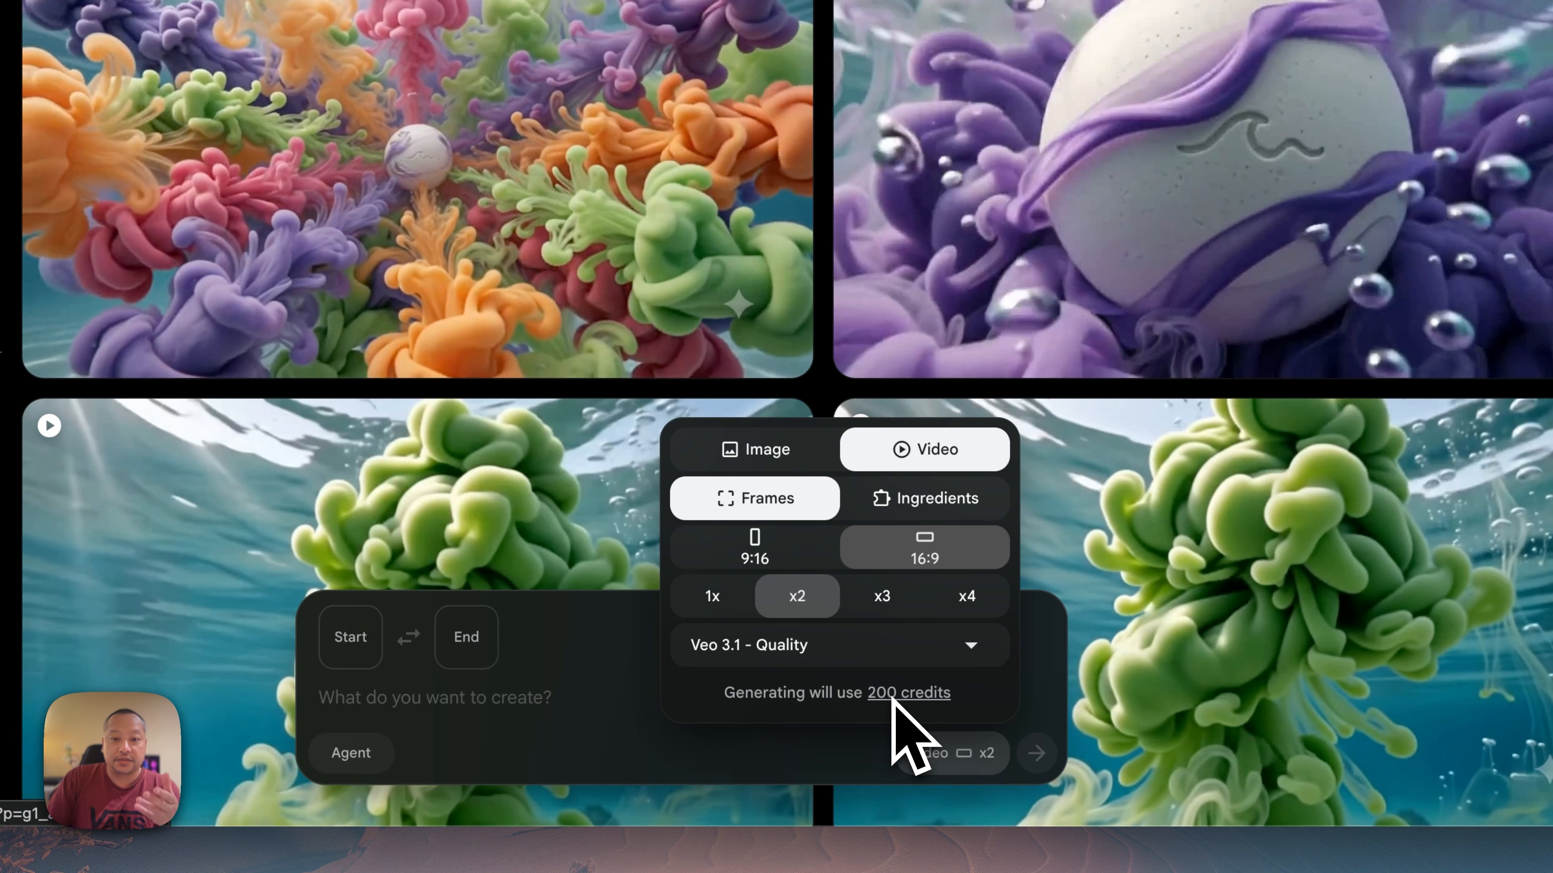
{"action": "left_click", "coordinate": [730, 594]}
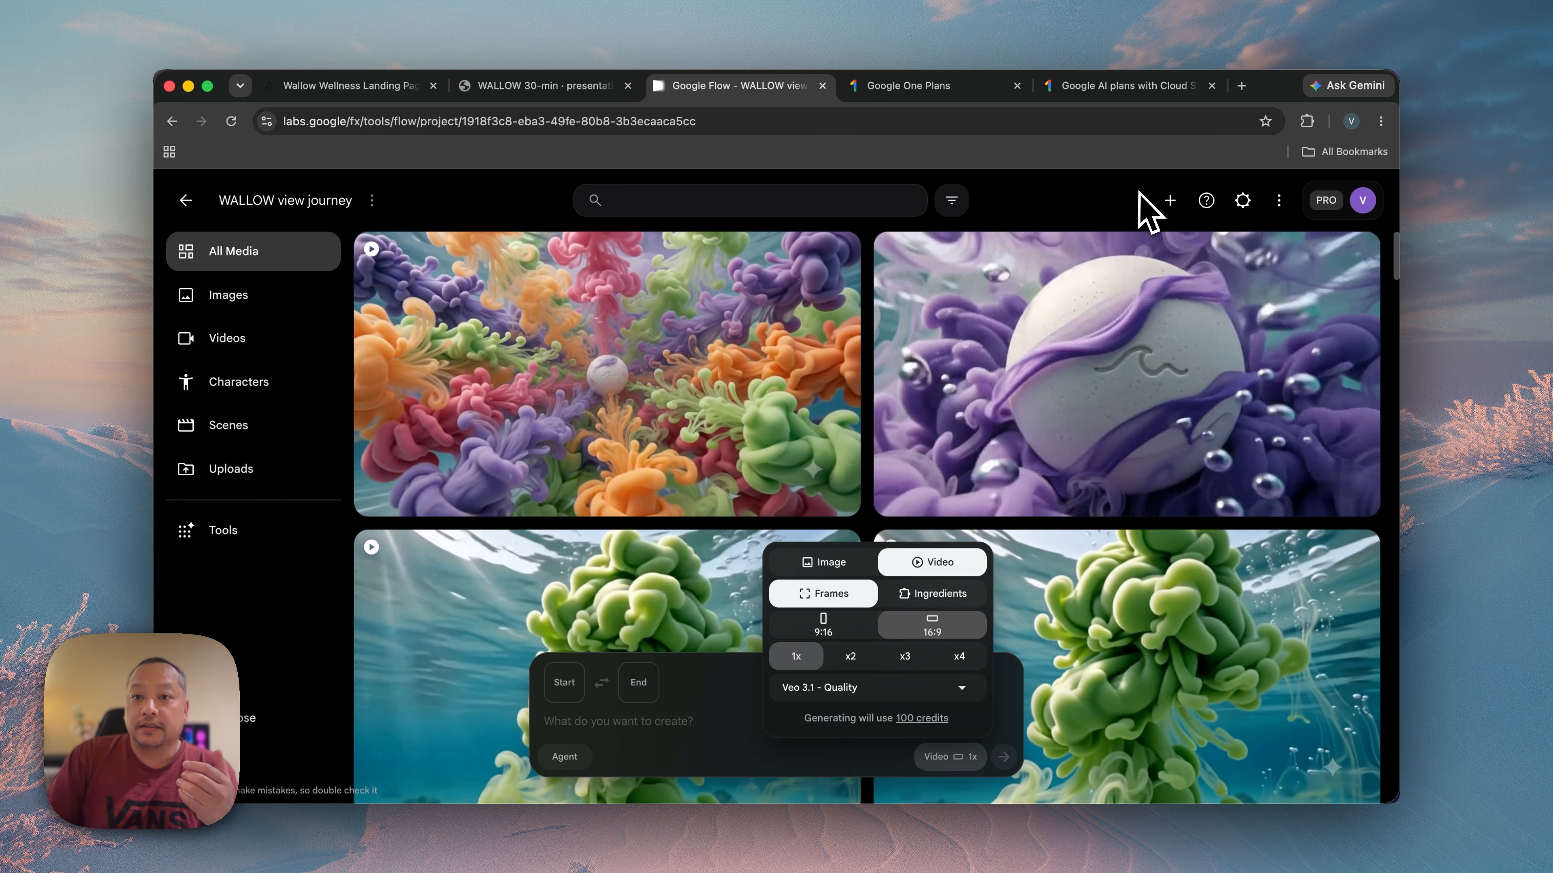
Check the Google One plans, then return to Google Flow and set image generation to the Nano Banana Pro model
{"action": "left_click", "coordinate": [907, 92]}
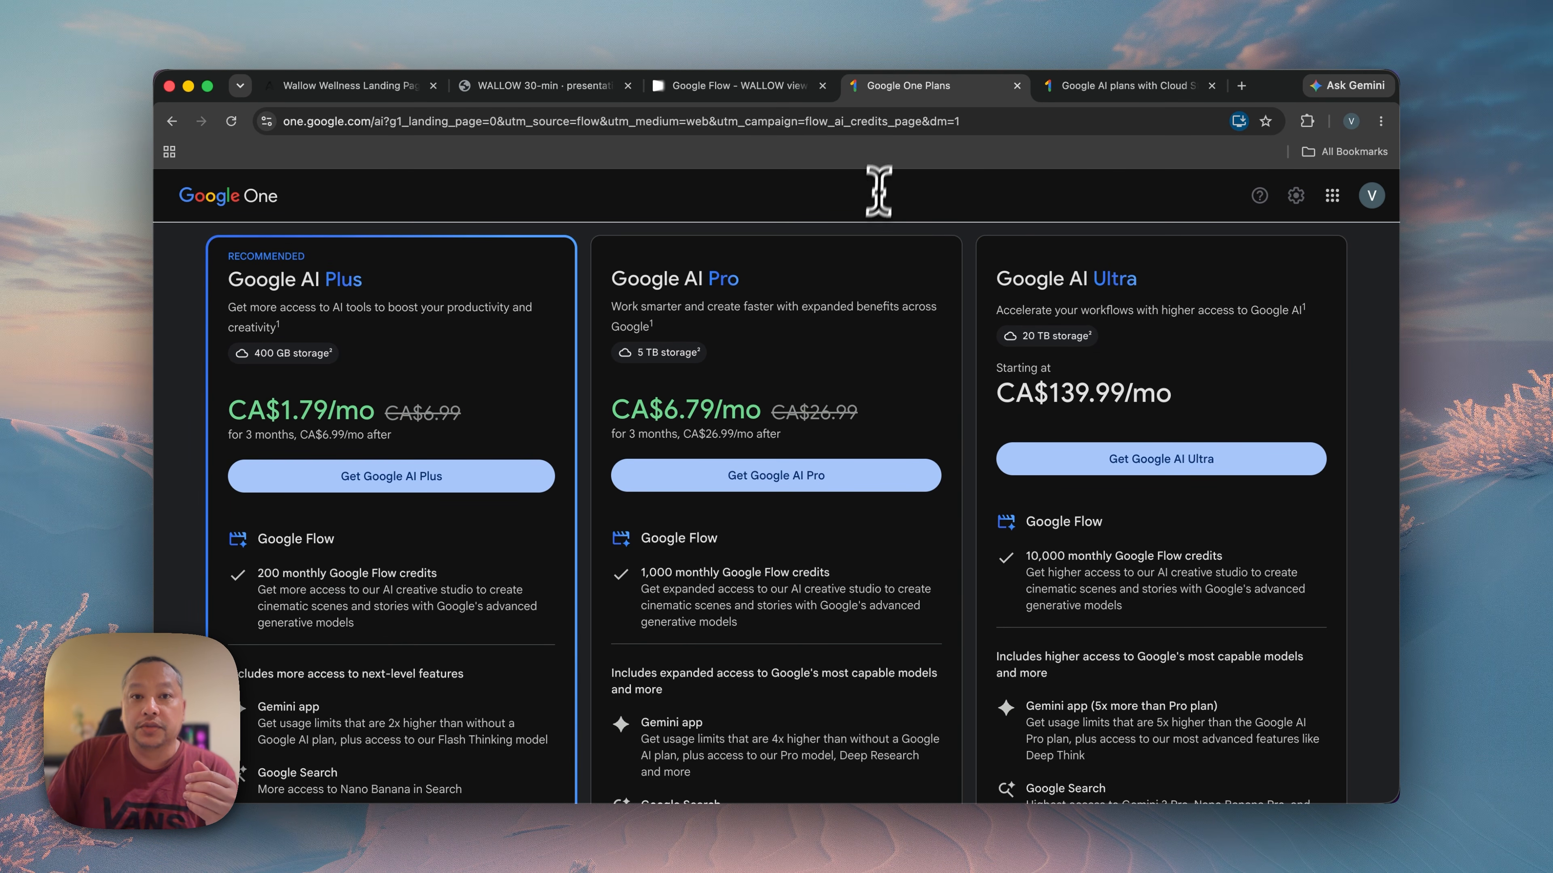
{"action": "left_click", "coordinate": [753, 98]}
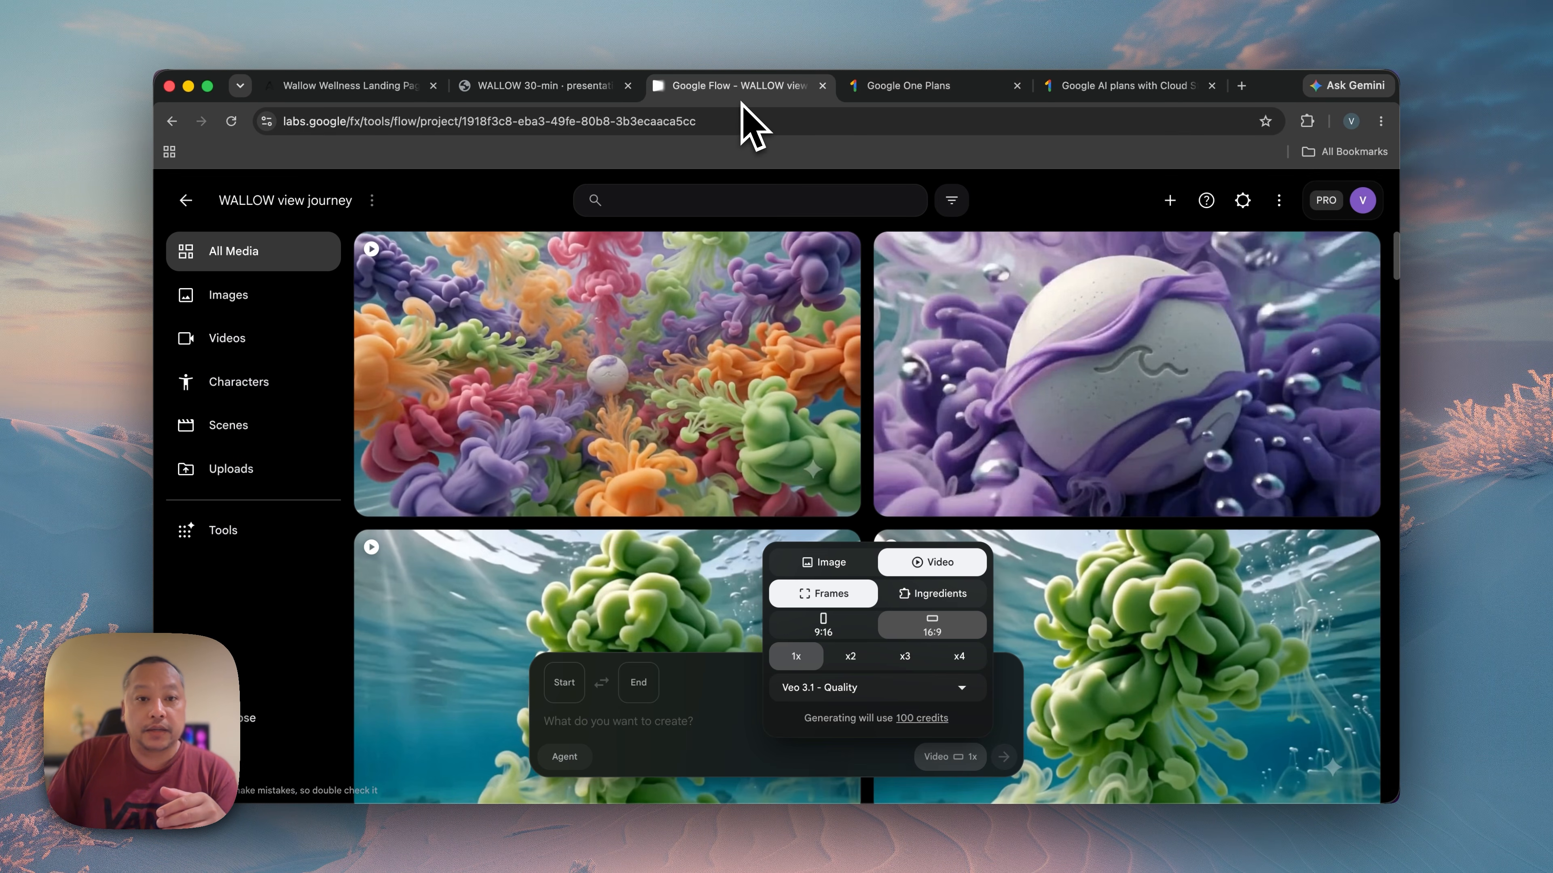
{"action": "left_click", "coordinate": [822, 564]}
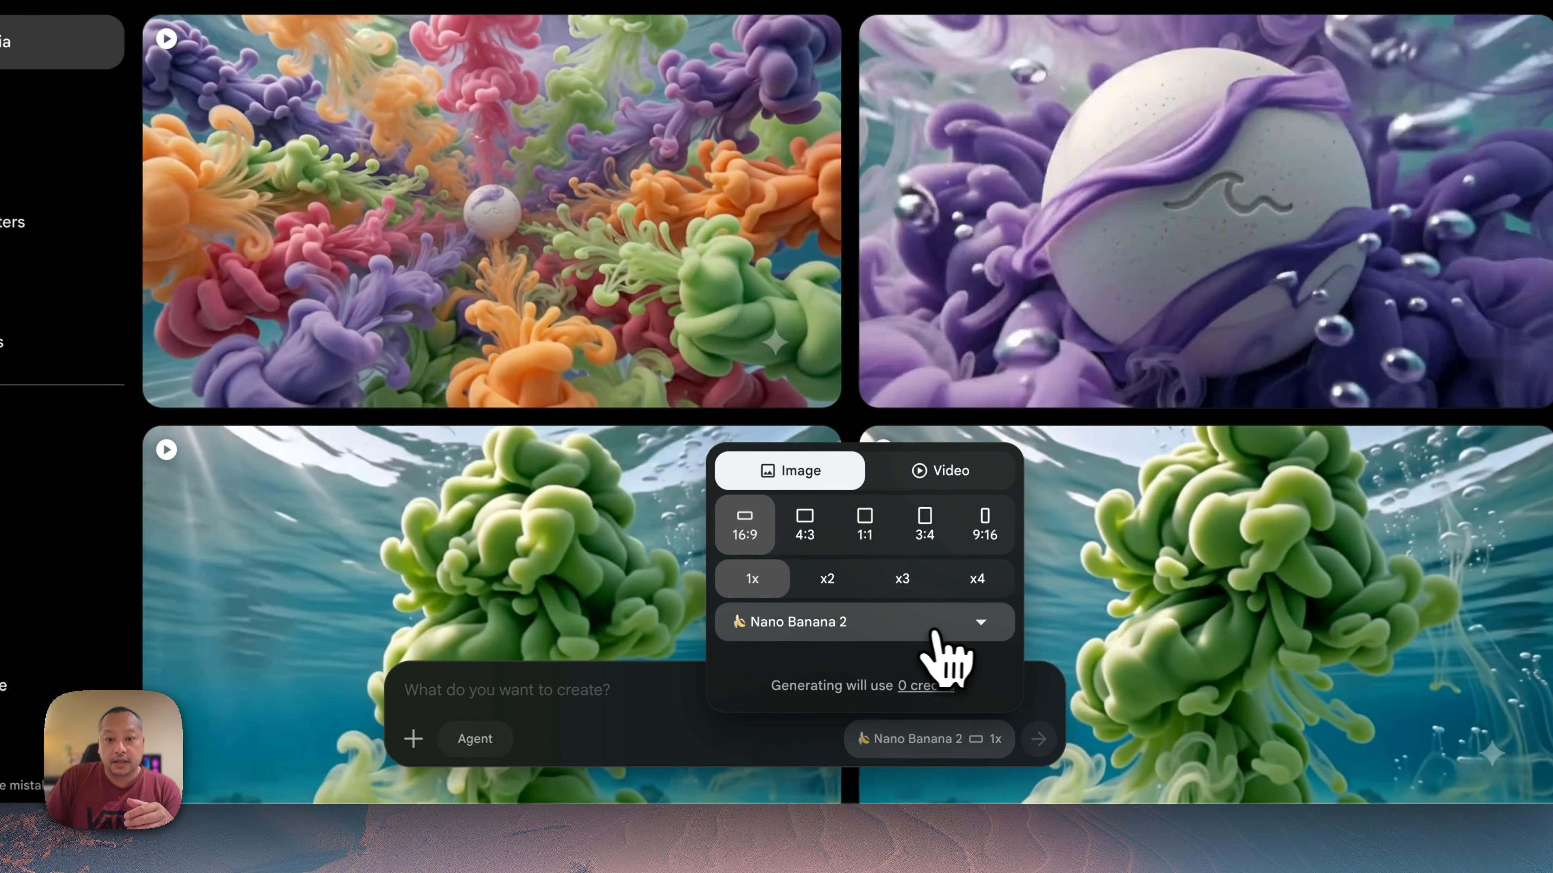
{"action": "left_click", "coordinate": [930, 673]}
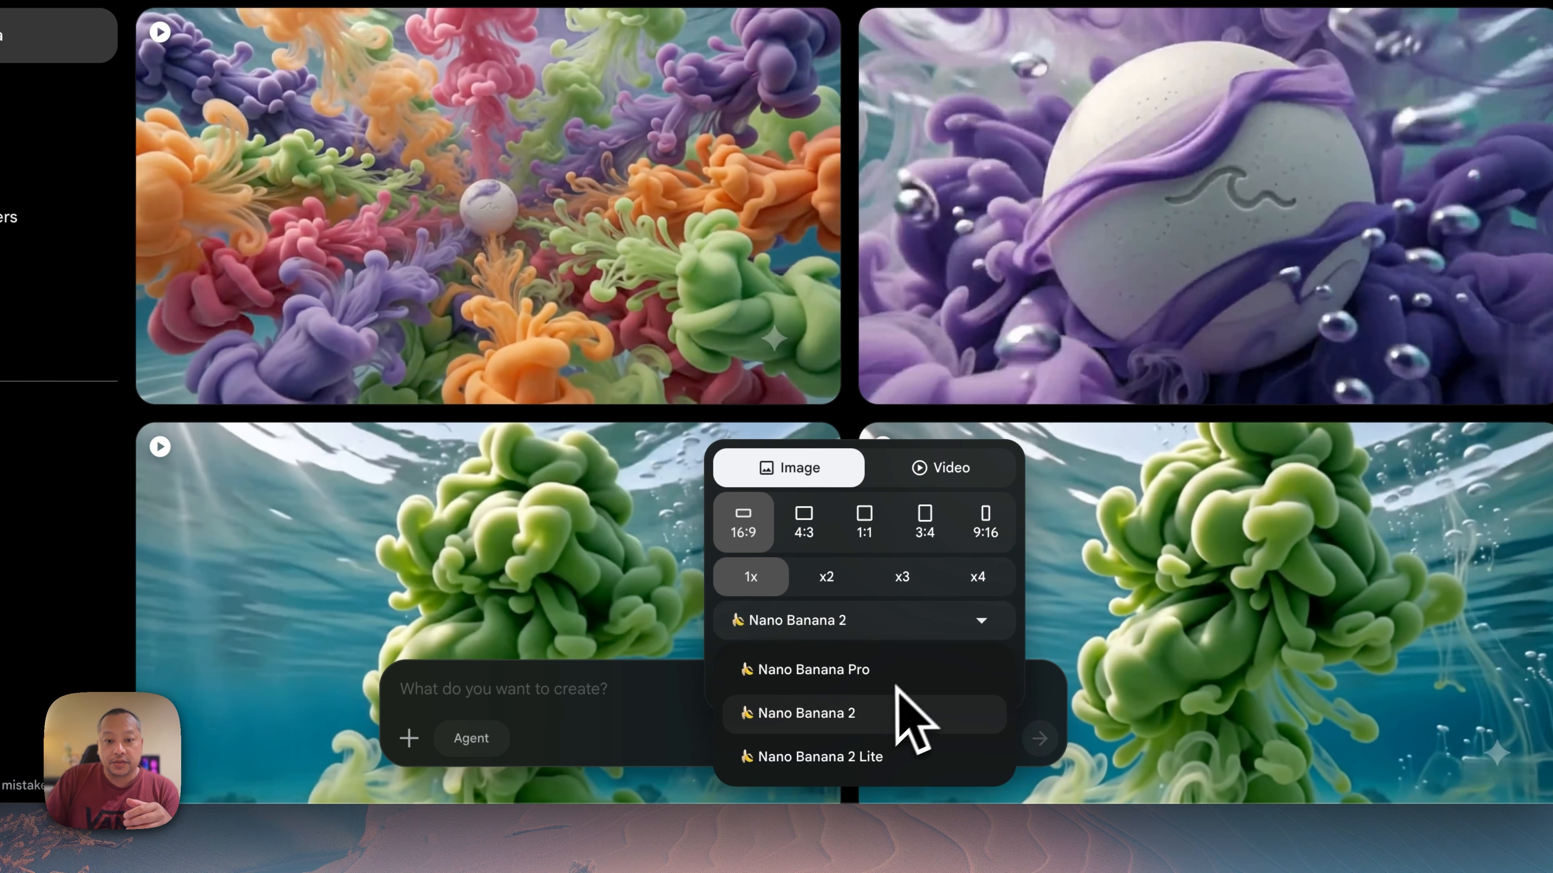
{"action": "left_click", "coordinate": [853, 680]}
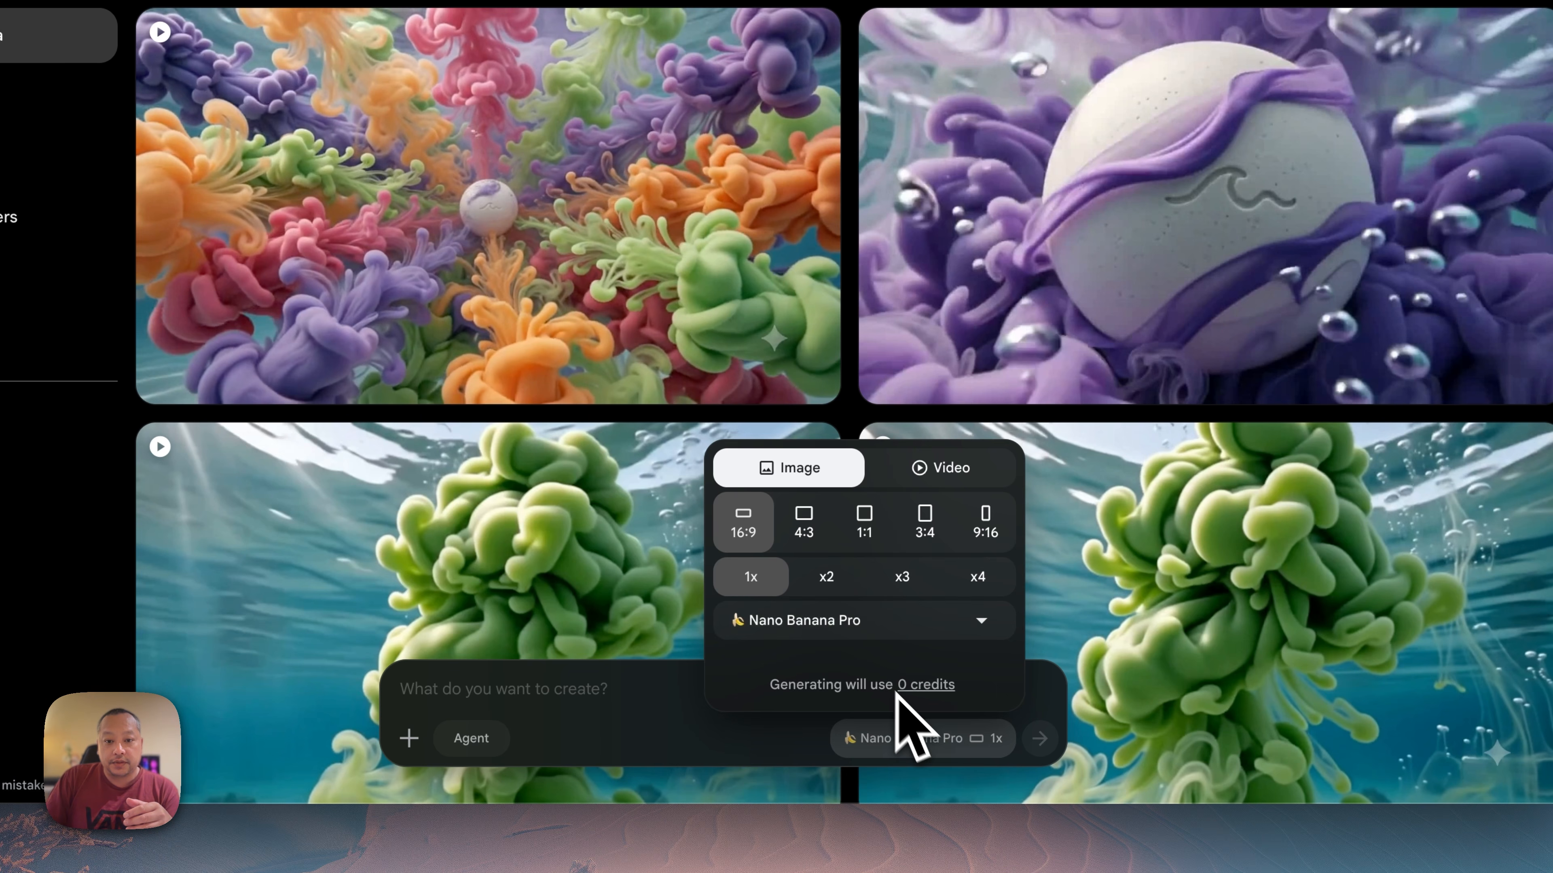
Try the different output counts for Nano Banana Pro image generation, ending with x4
{"action": "left_click", "coordinate": [829, 576]}
{"action": "left_click", "coordinate": [897, 578]}
{"action": "left_click", "coordinate": [975, 581]}
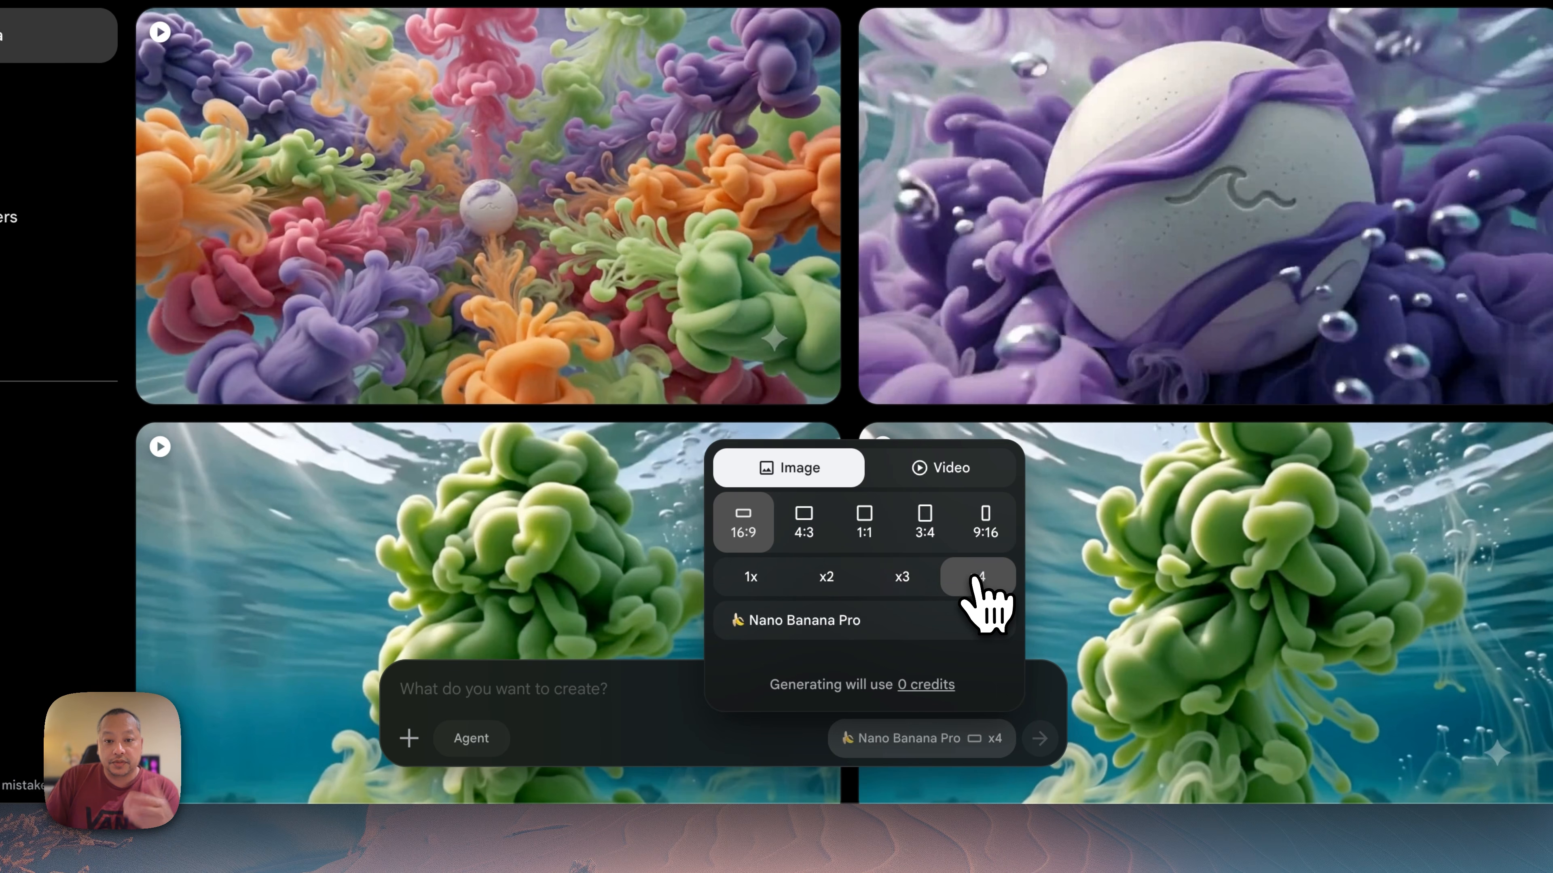
{"action": "left_click", "coordinate": [905, 581]}
{"action": "left_click", "coordinate": [813, 581]}
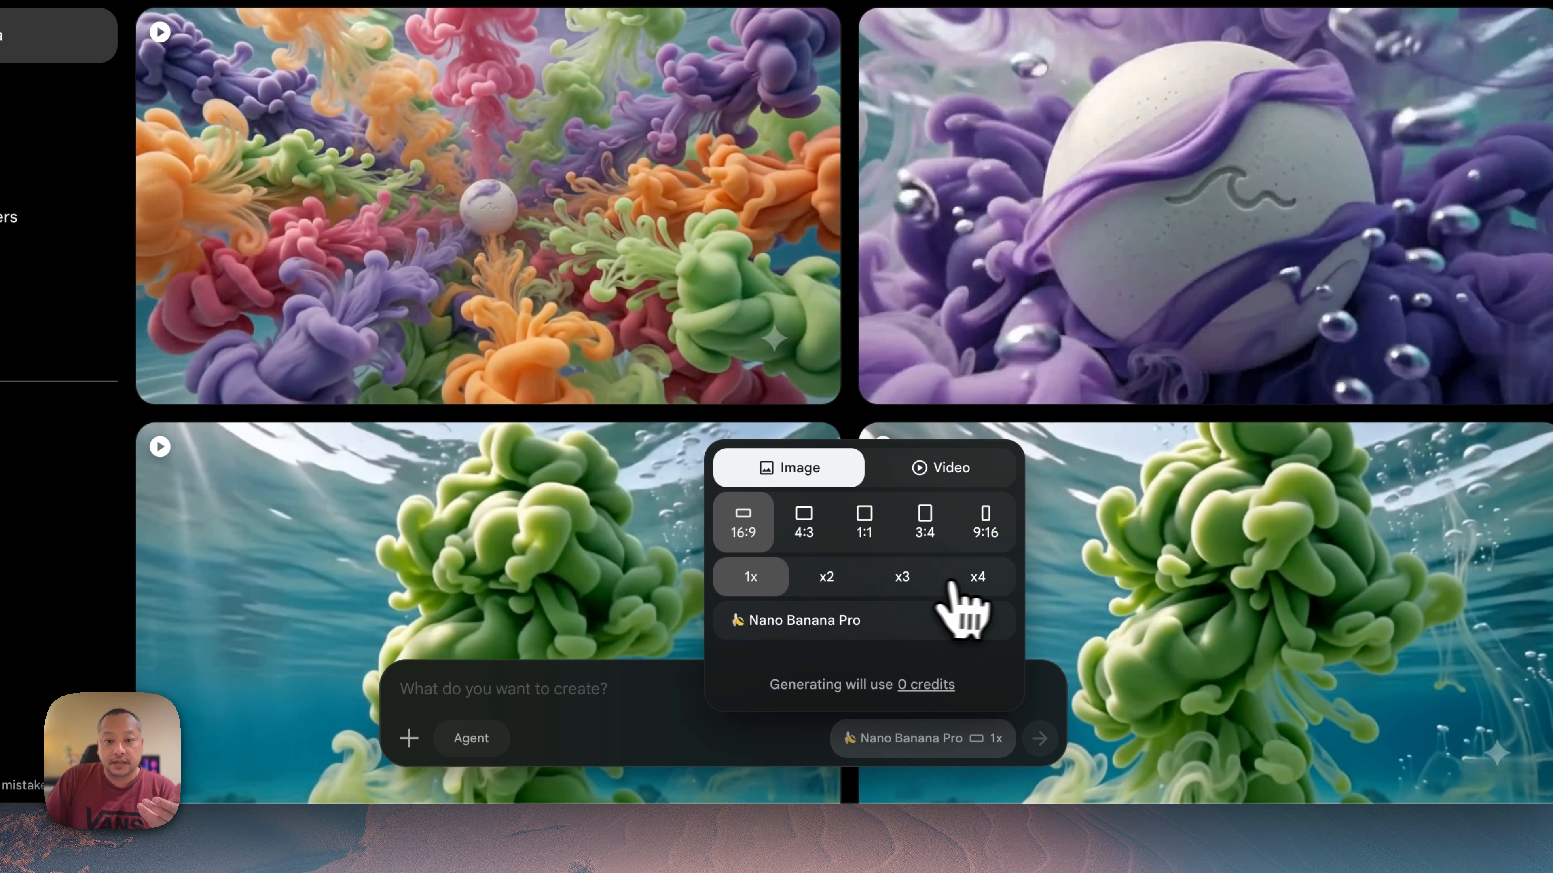
{"action": "left_click", "coordinate": [966, 585]}
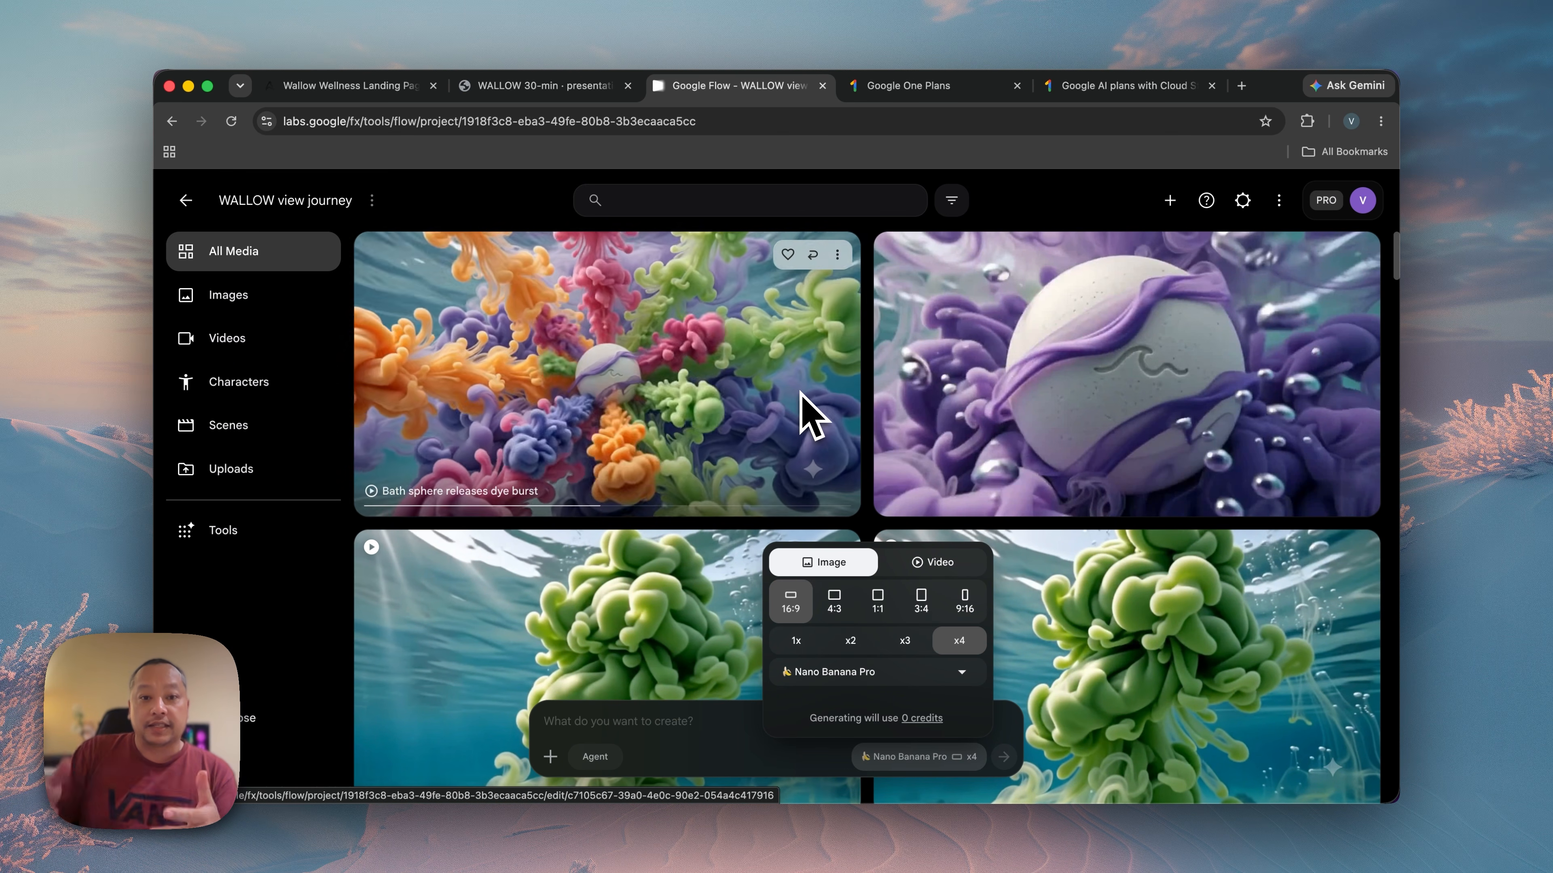
Change the generator to video with the Omni Flash model and 1x output
{"action": "left_click", "coordinate": [932, 562]}
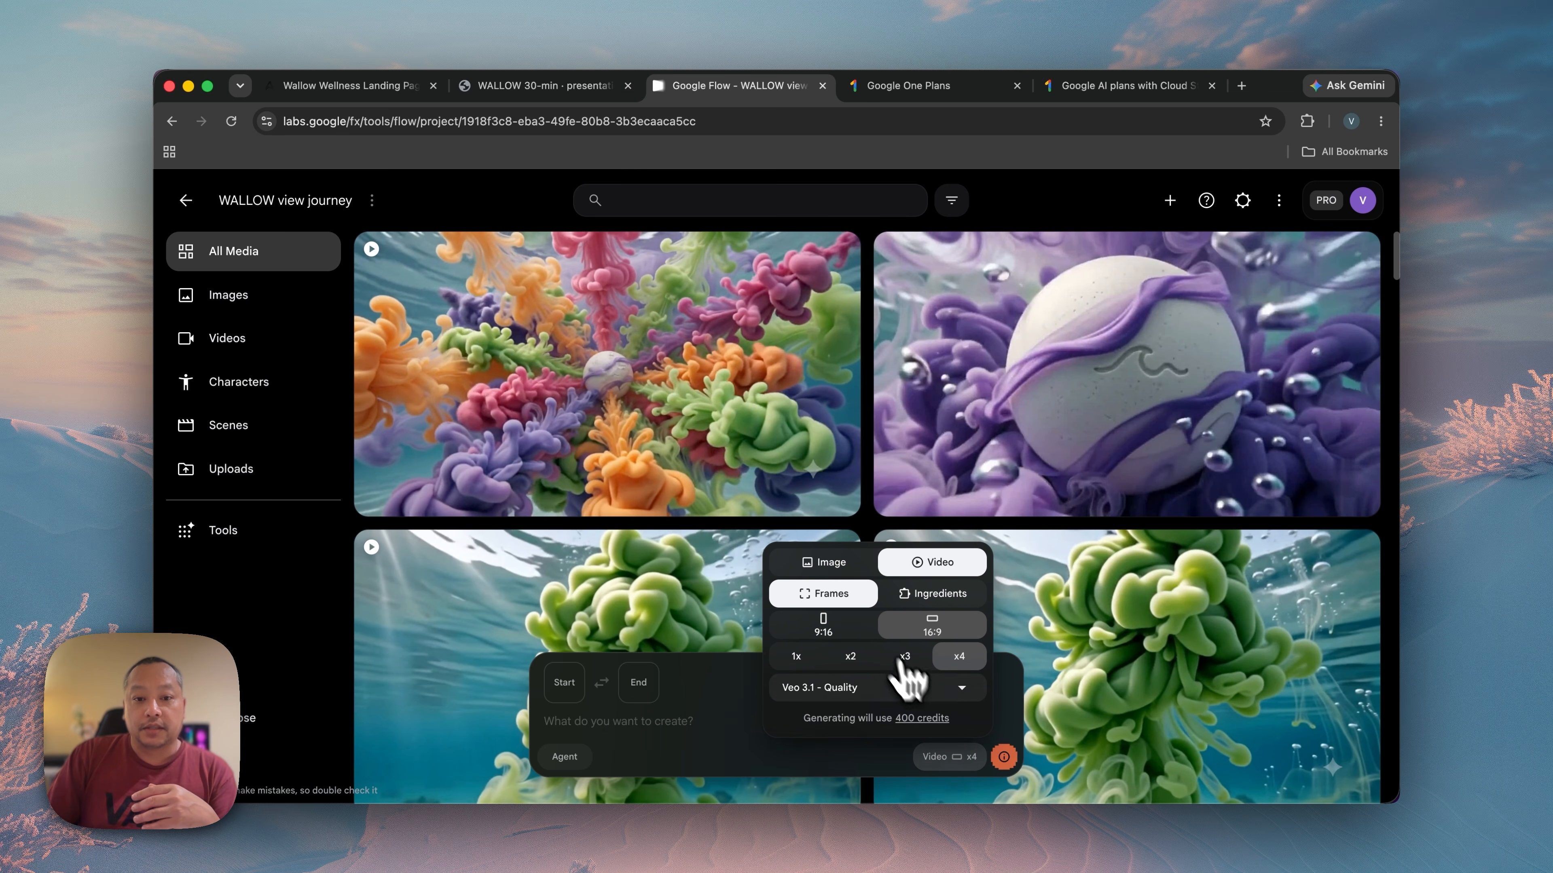
{"action": "left_click", "coordinate": [908, 687]}
{"action": "left_click", "coordinate": [868, 544]}
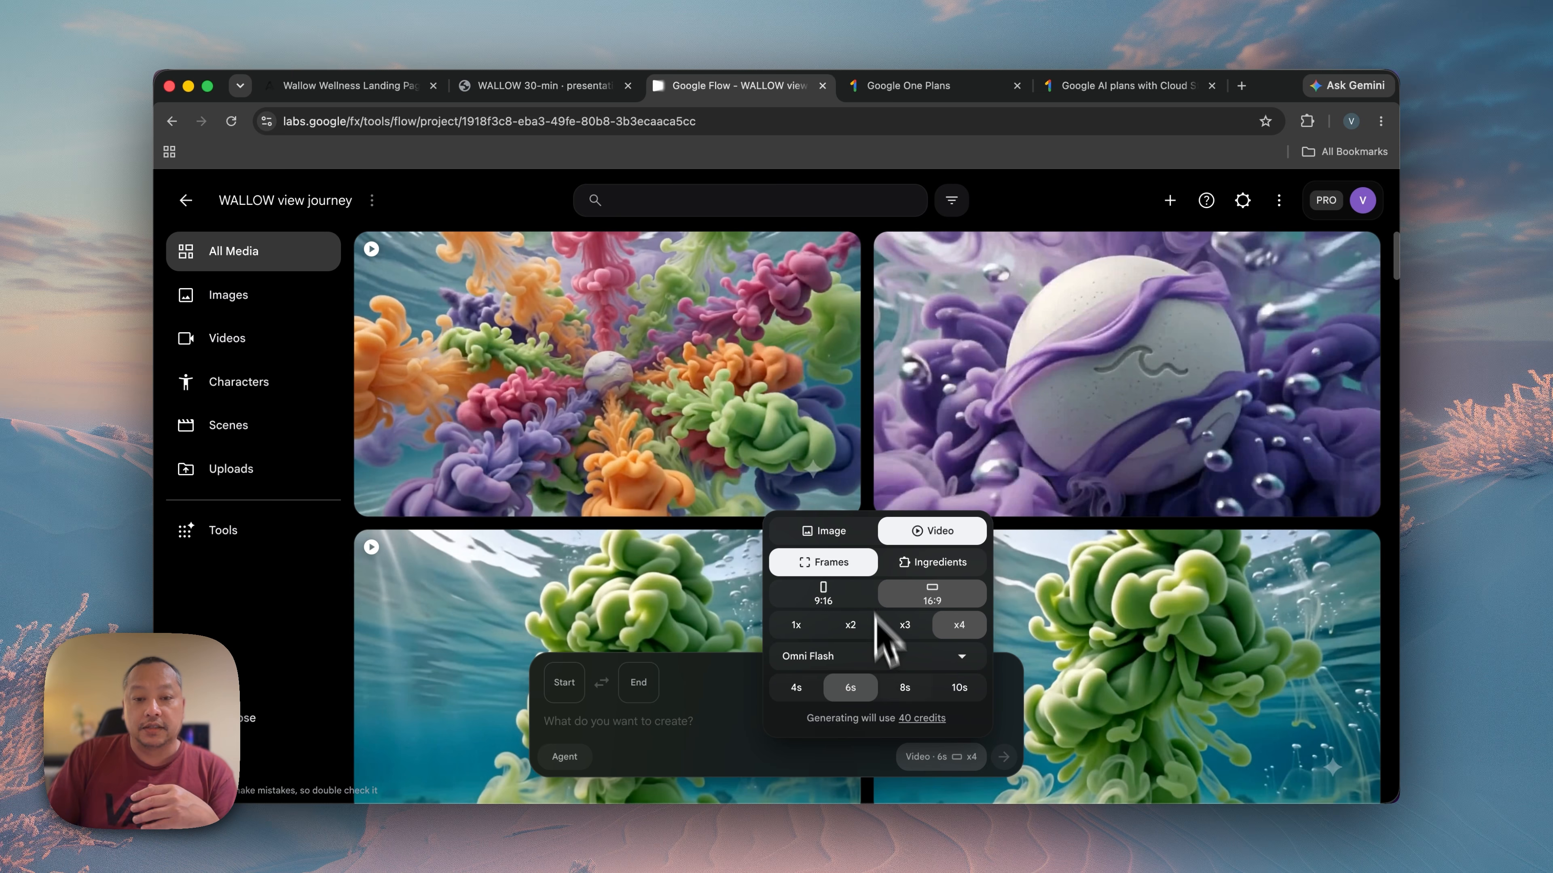
{"action": "left_click", "coordinate": [808, 624]}
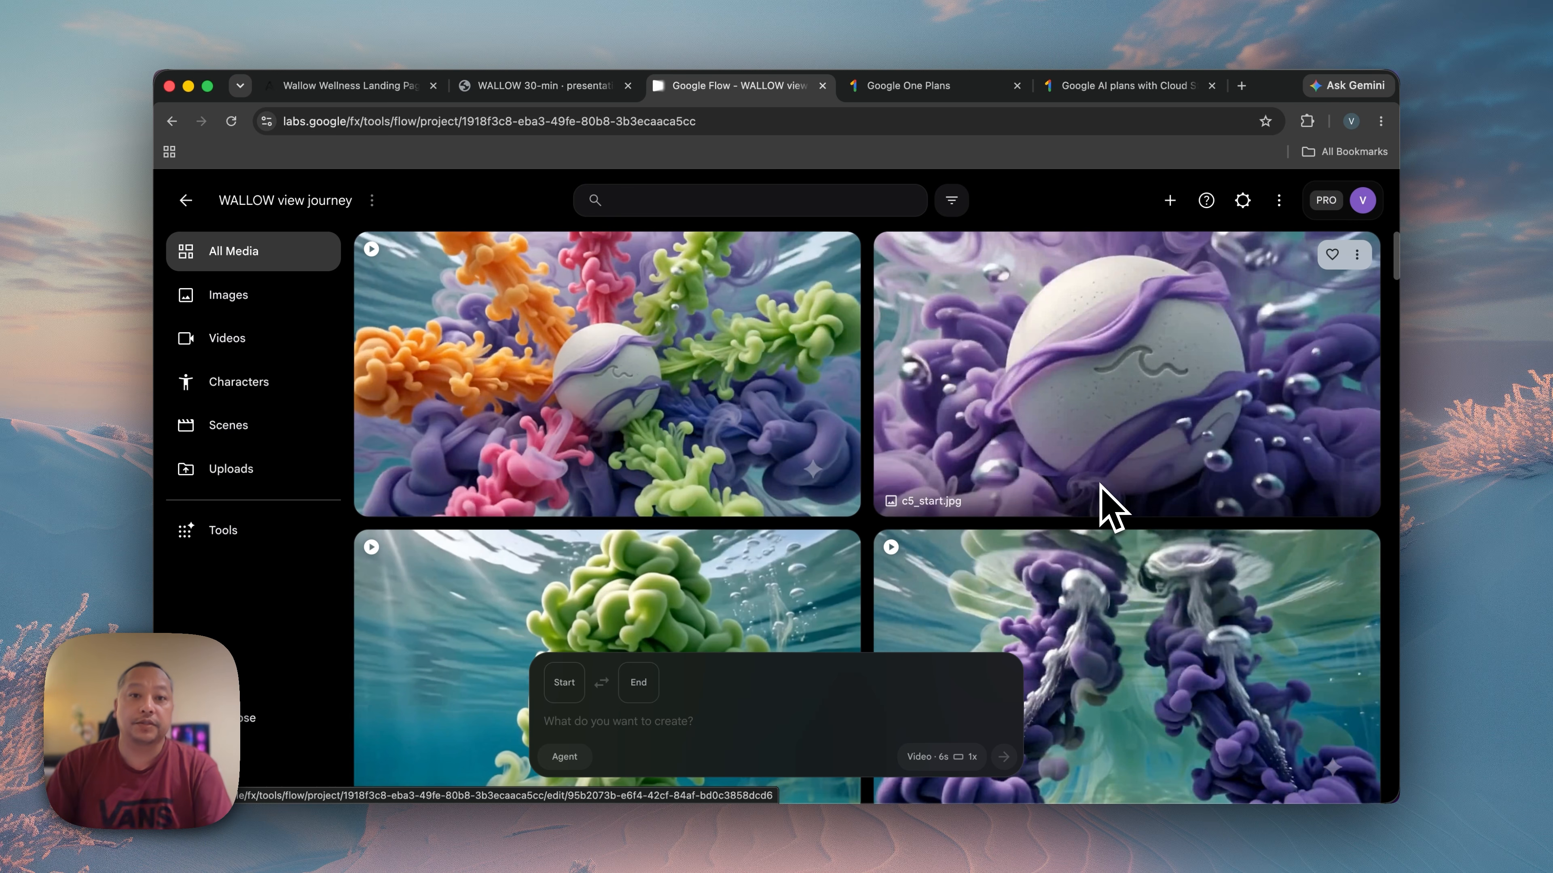
Read the WALLOW director's prompt in wallow-prompts.md, focusing on the rule of ONE hero subject held across every section
{"action": "left_click_drag", "start_coordinate": [1397, 336], "coordinate": [614, 147]}
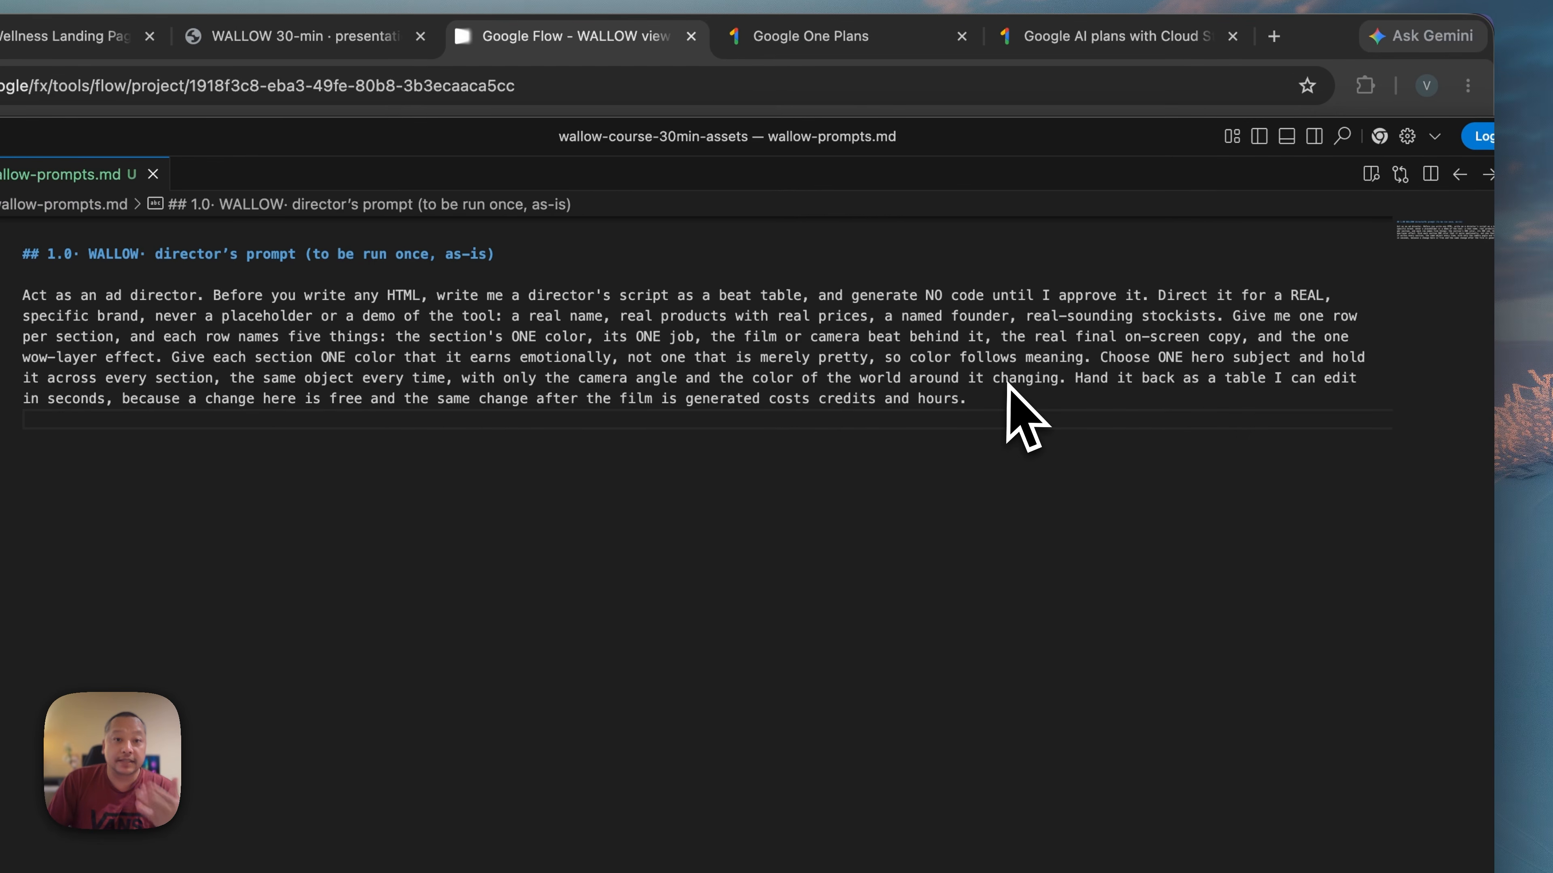
{"action": "left_click_drag", "start_coordinate": [1091, 357], "coordinate": [219, 378]}
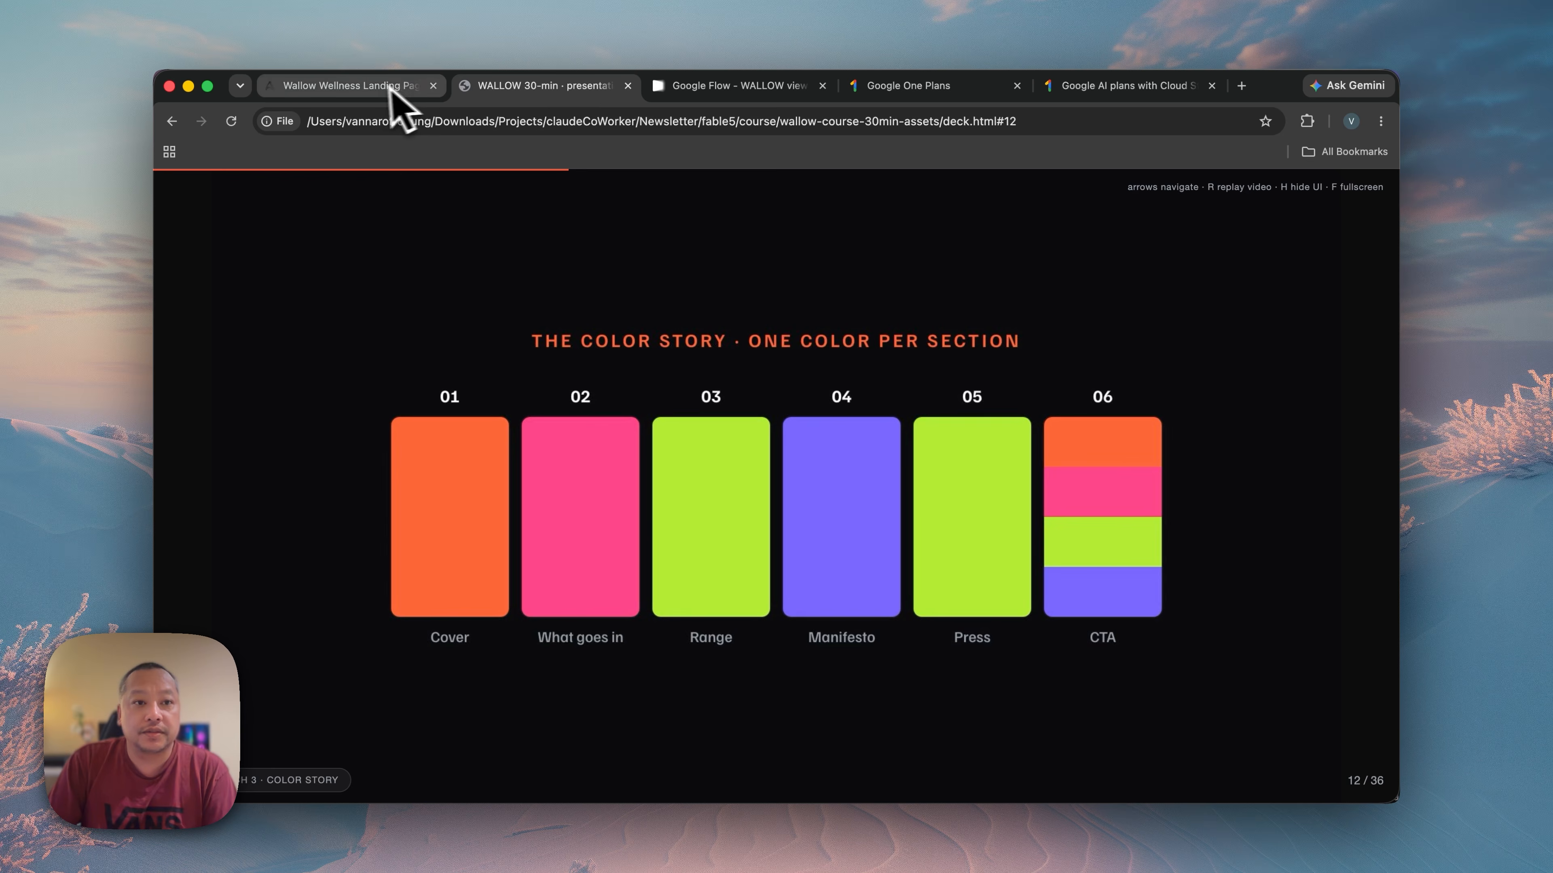
Switch to the Wallow landing page, view its cover section again, and return to the deck
{"action": "left_click", "coordinate": [370, 87]}
{"action": "scroll", "coordinate": [1013, 443], "scroll_direction": "up", "scroll_amount": 20}
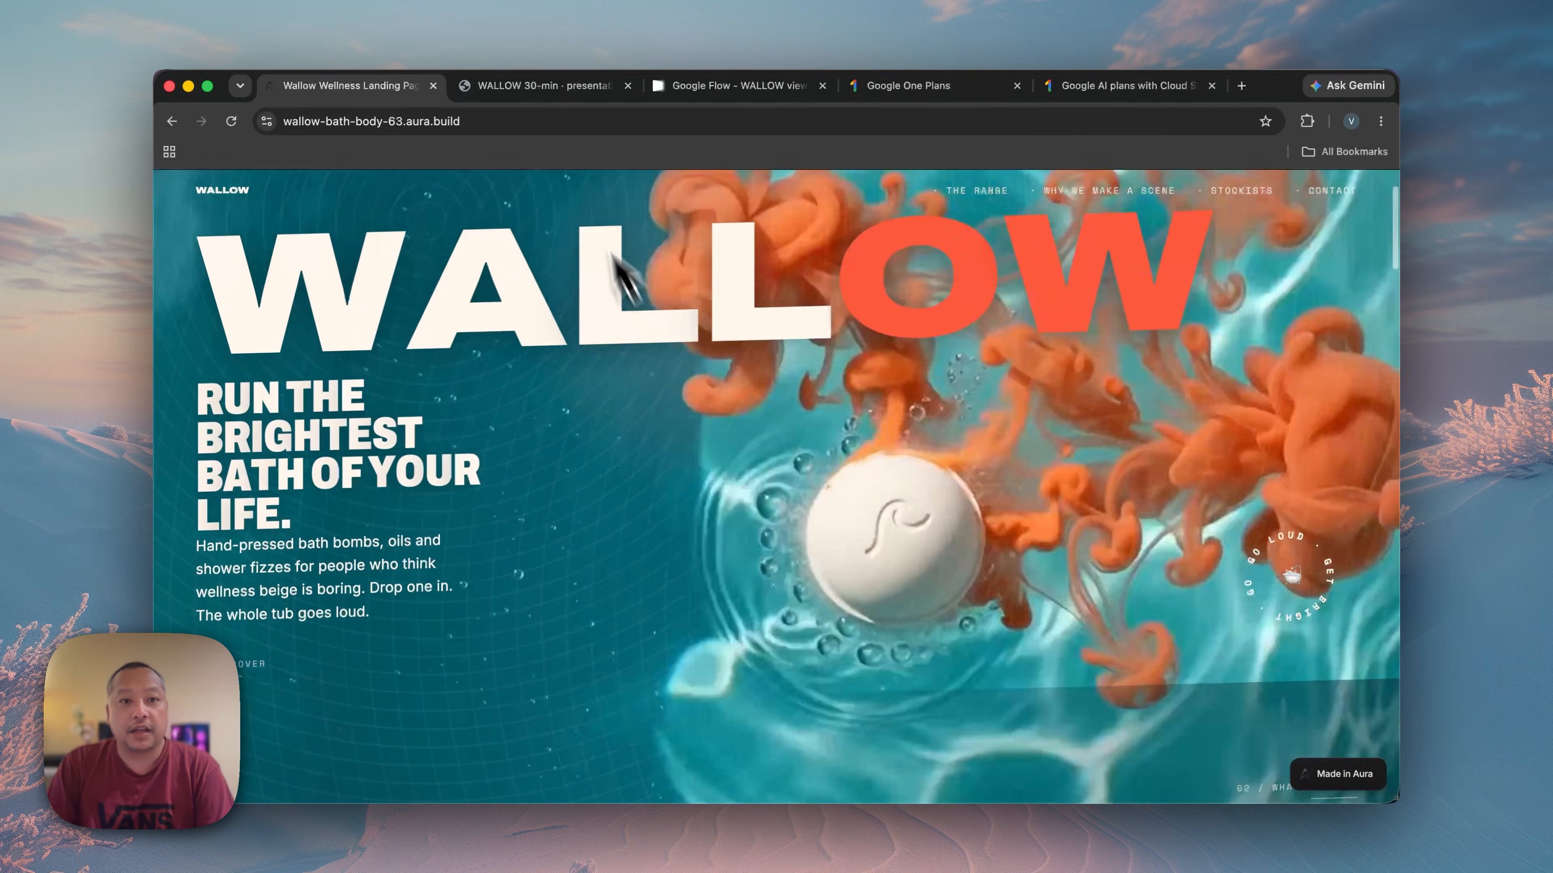
{"action": "left_click", "coordinate": [550, 94]}
Switch to the WALLOW view journey project in Google Flow and examine its generated clips and start and end frame images
{"action": "left_click", "coordinate": [740, 98]}
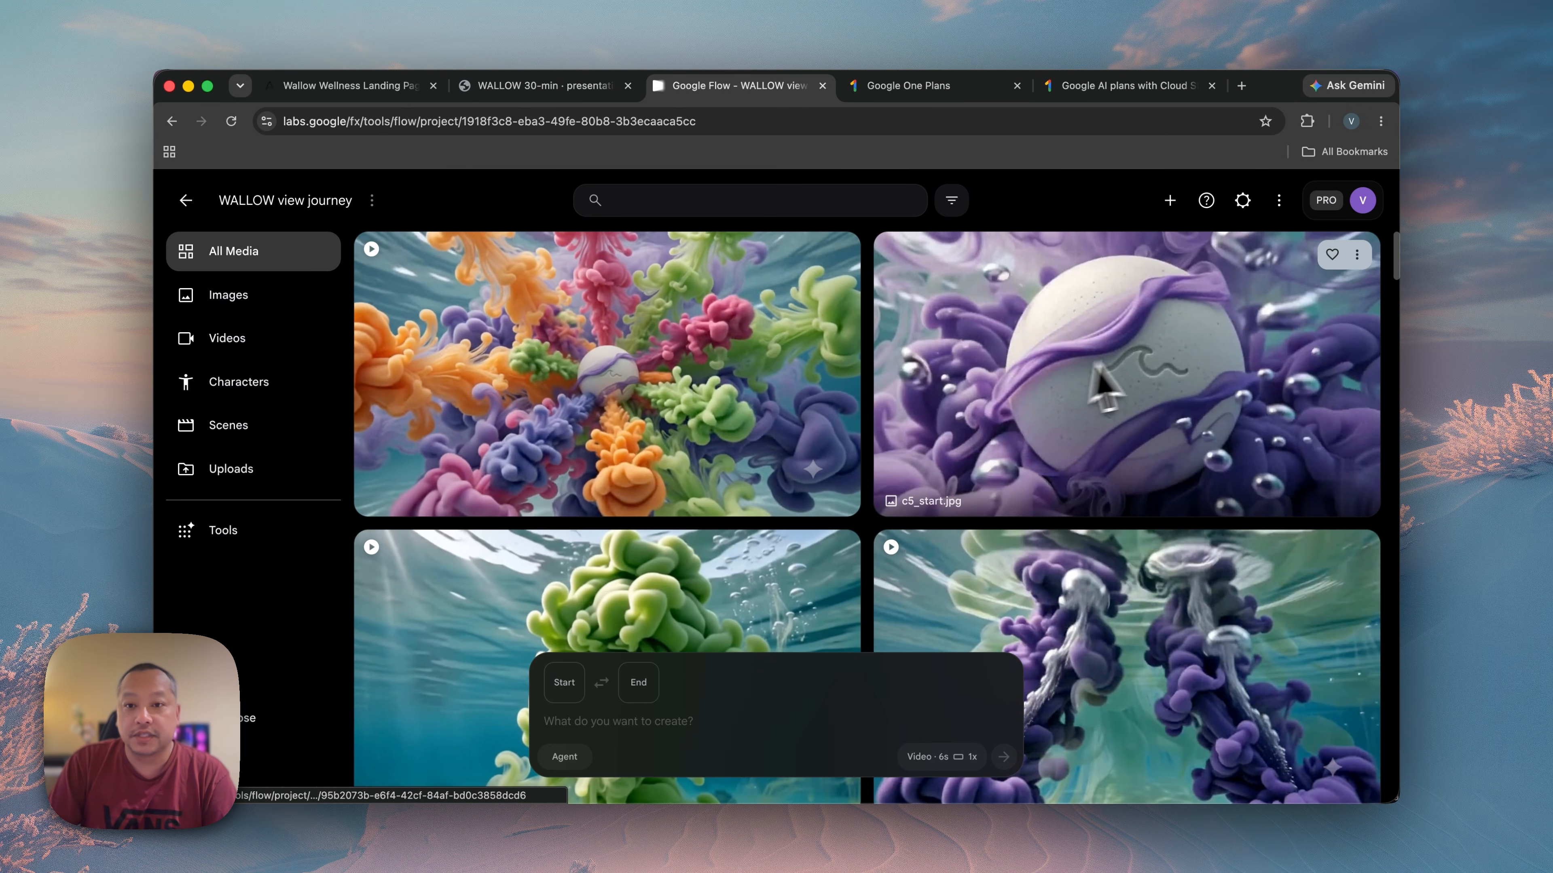
{"action": "scroll", "coordinate": [1110, 416], "scroll_direction": "down", "scroll_amount": 3}
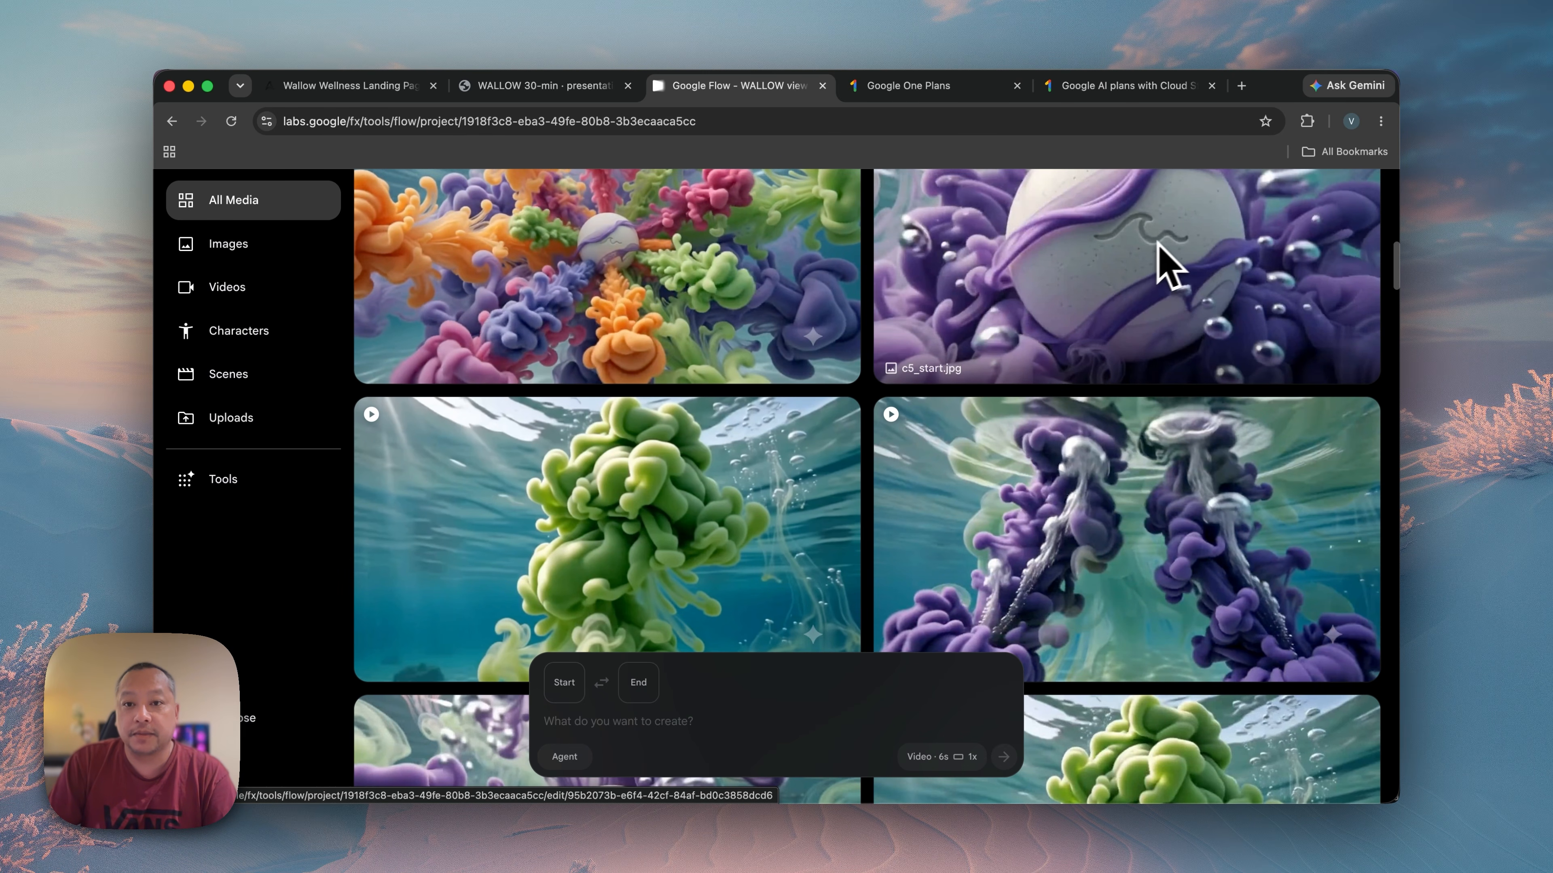
{"action": "scroll", "coordinate": [780, 444], "scroll_direction": "down", "scroll_amount": 2}
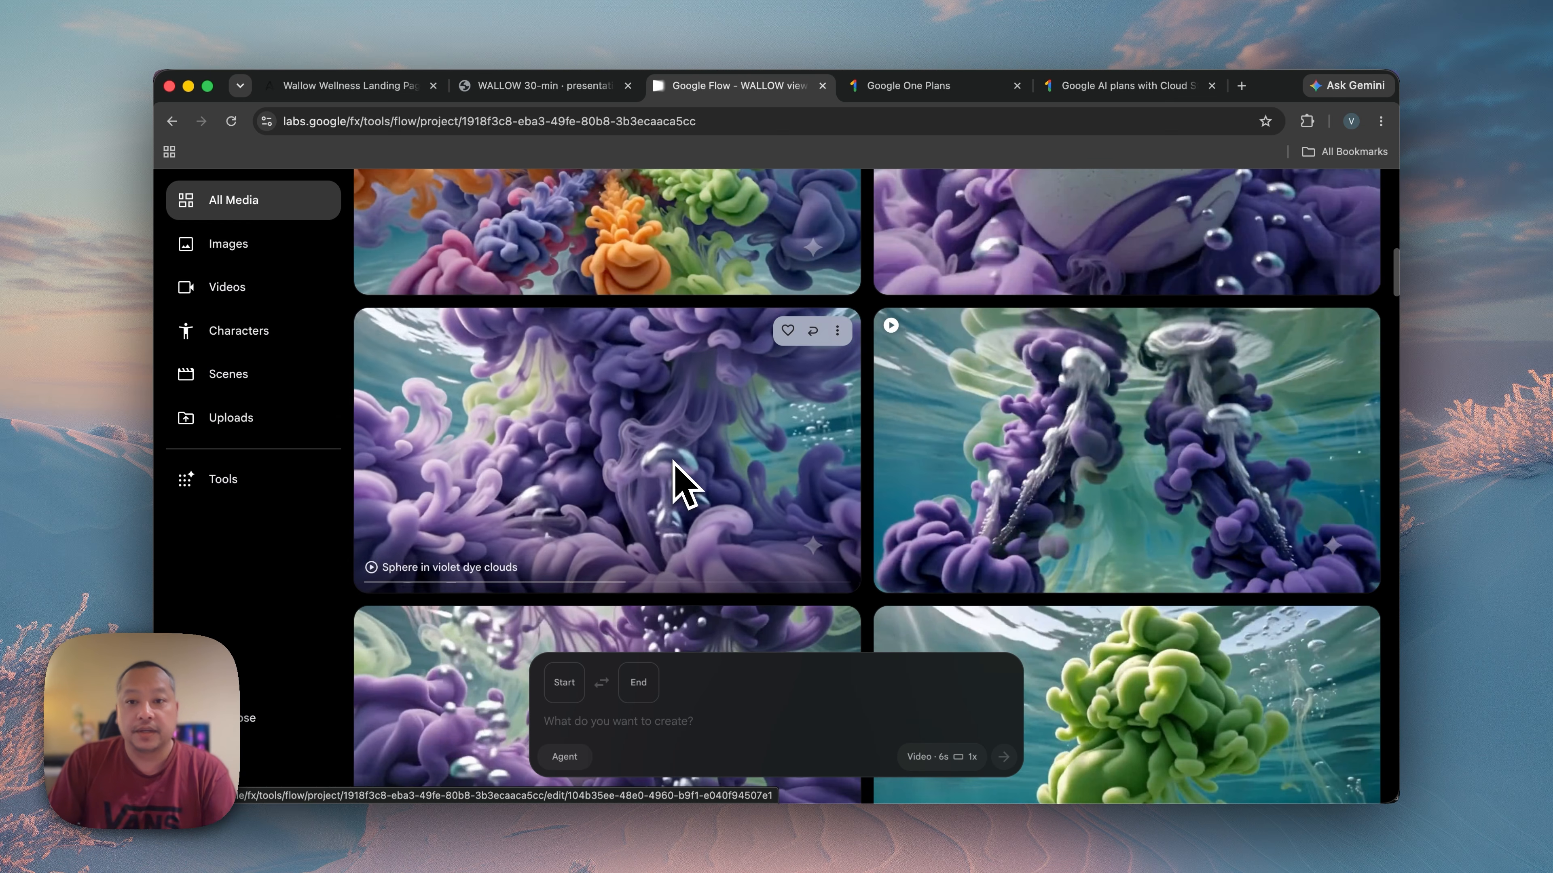
{"action": "scroll", "coordinate": [1050, 460], "scroll_direction": "up", "scroll_amount": 4}
{"action": "scroll", "coordinate": [1047, 460], "scroll_direction": "down", "scroll_amount": 8}
{"action": "scroll", "coordinate": [1050, 460], "scroll_direction": "down", "scroll_amount": 2}
{"action": "scroll", "coordinate": [946, 462], "scroll_direction": "down", "scroll_amount": 2}
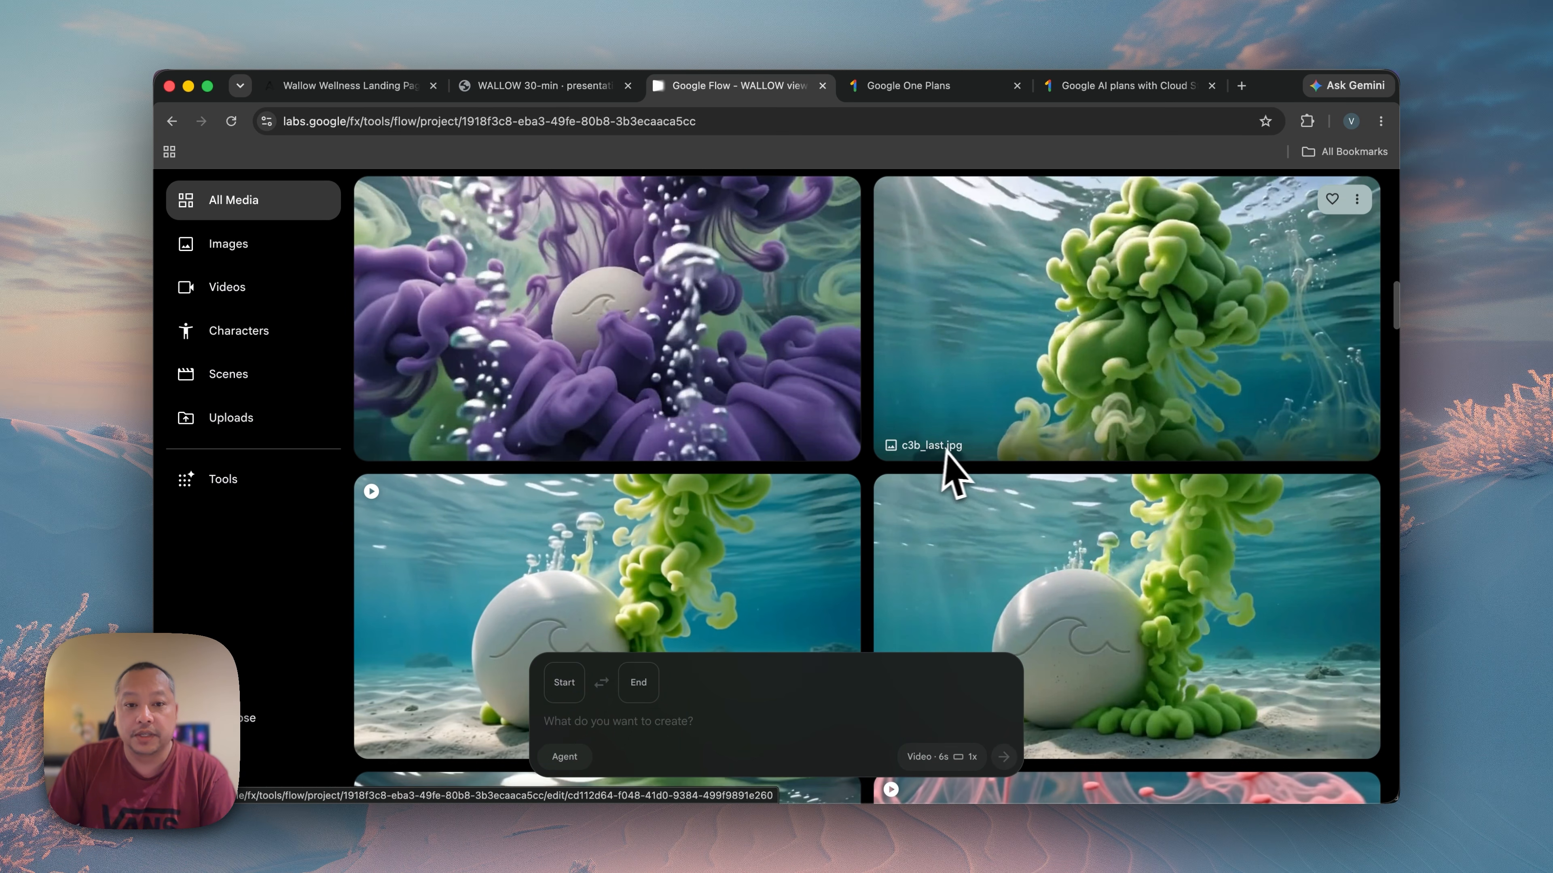
Look over the green-dye clip and its frame images in Flow, and read through the ordered WALLOW prompts in PROMPTS.md
{"action": "scroll", "coordinate": [946, 461], "scroll_direction": "down", "scroll_amount": 3}
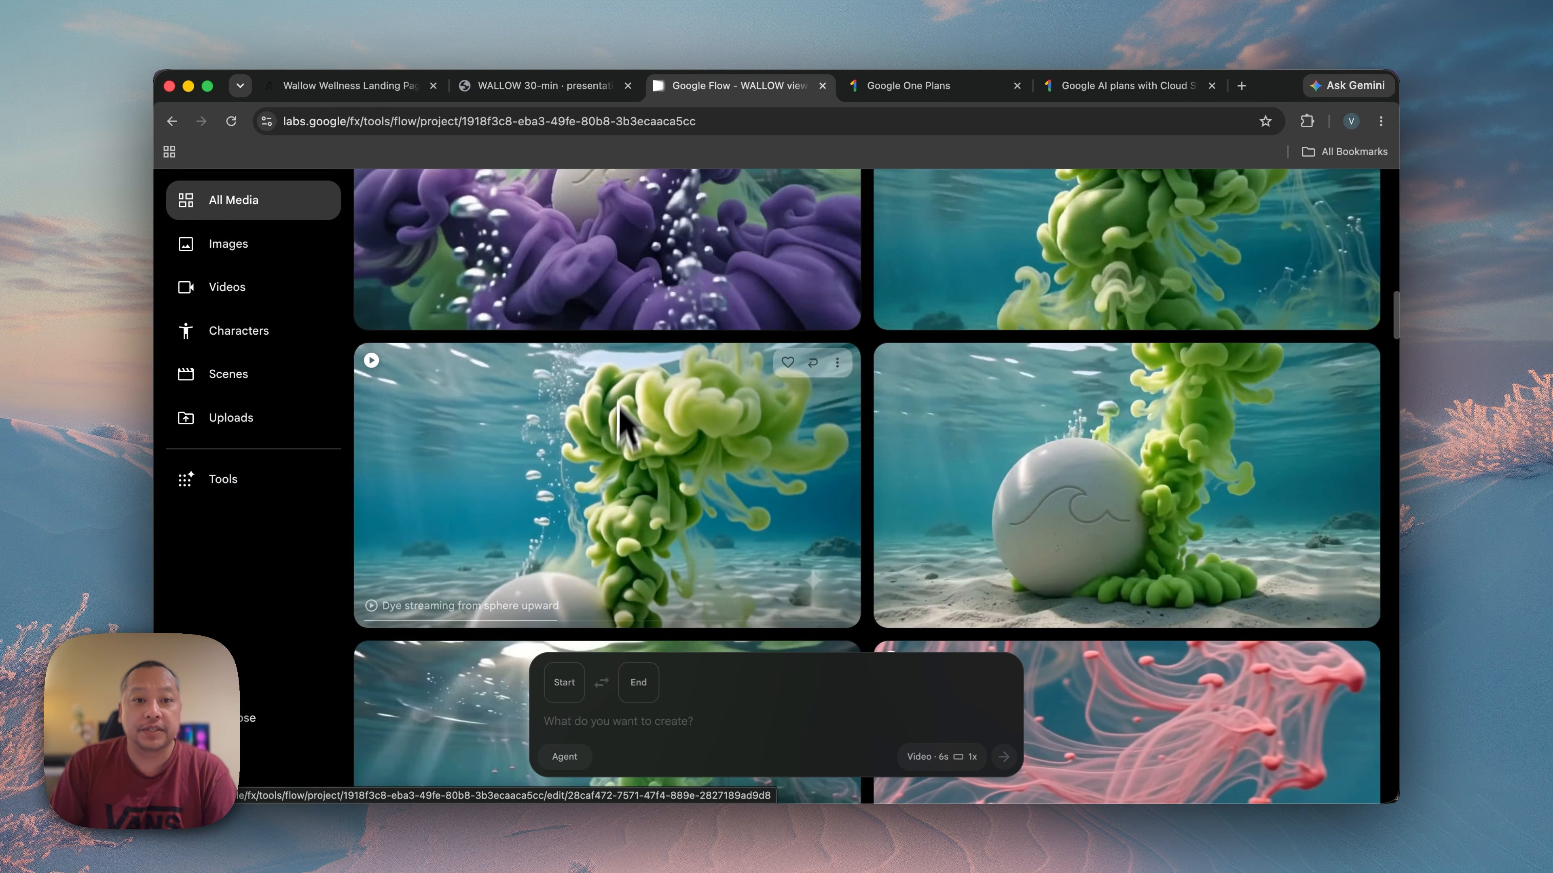
{"action": "scroll", "coordinate": [614, 367], "scroll_direction": "up", "scroll_amount": 2}
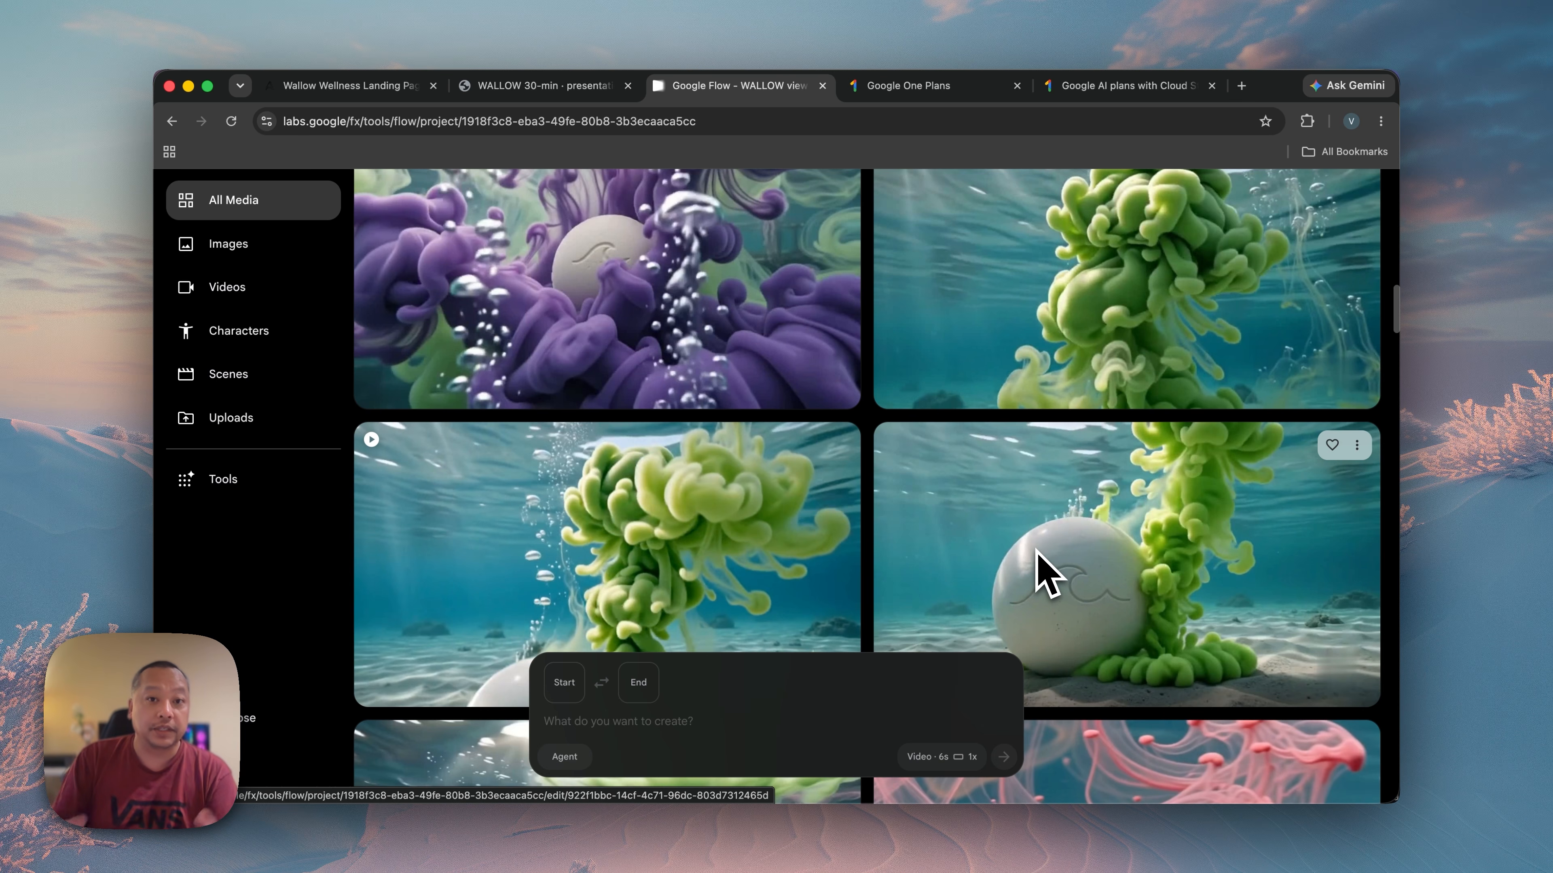
{"action": "key", "text": "super+Tab"}
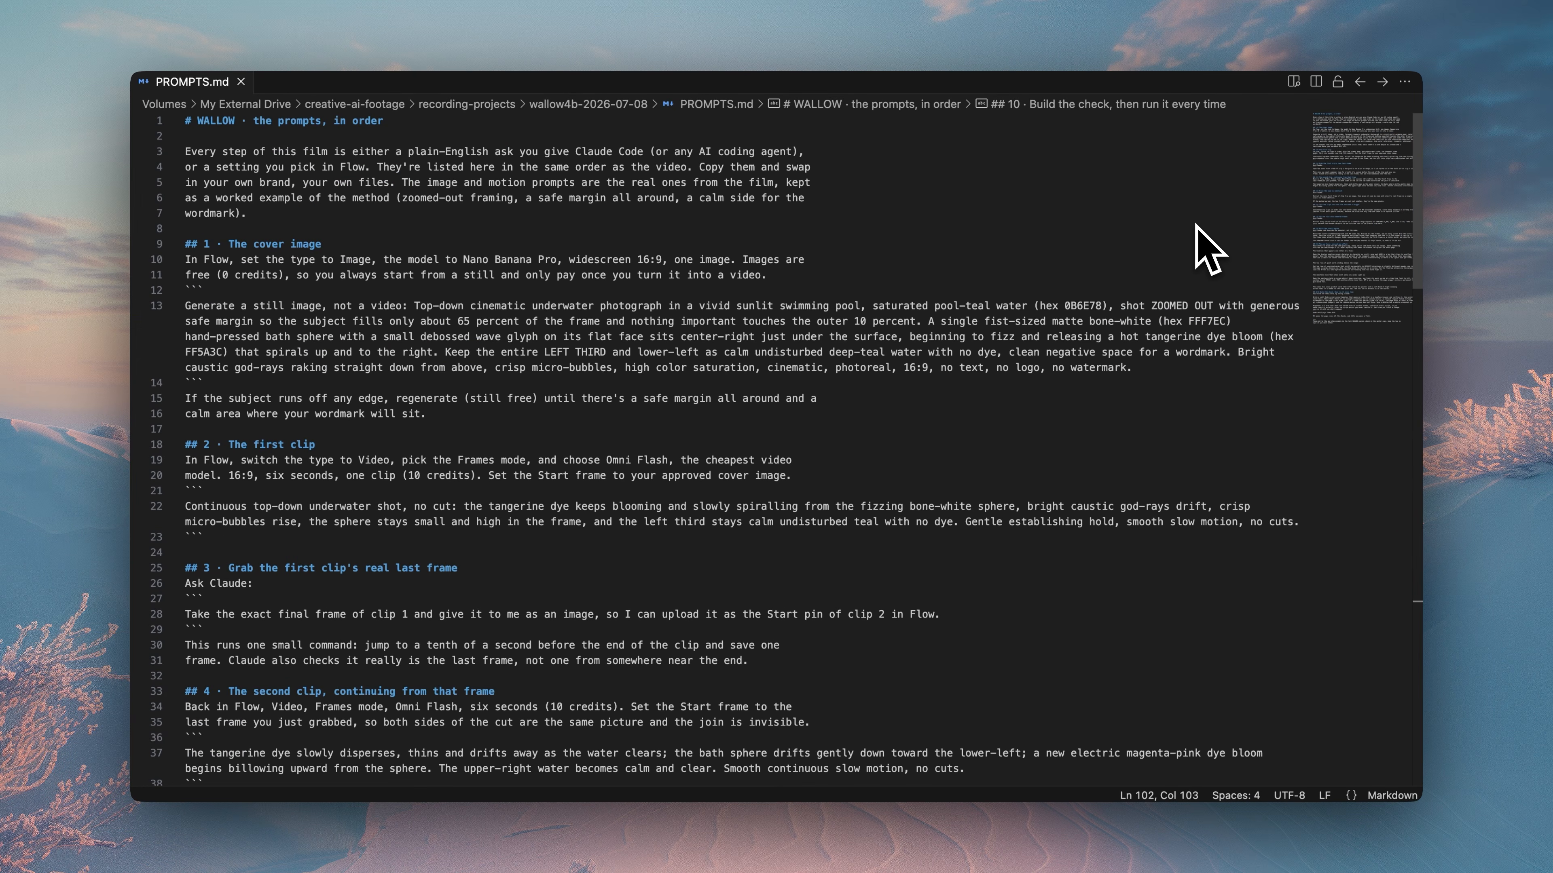
{"action": "scroll", "coordinate": [1207, 248], "scroll_direction": "down", "scroll_amount": 15}
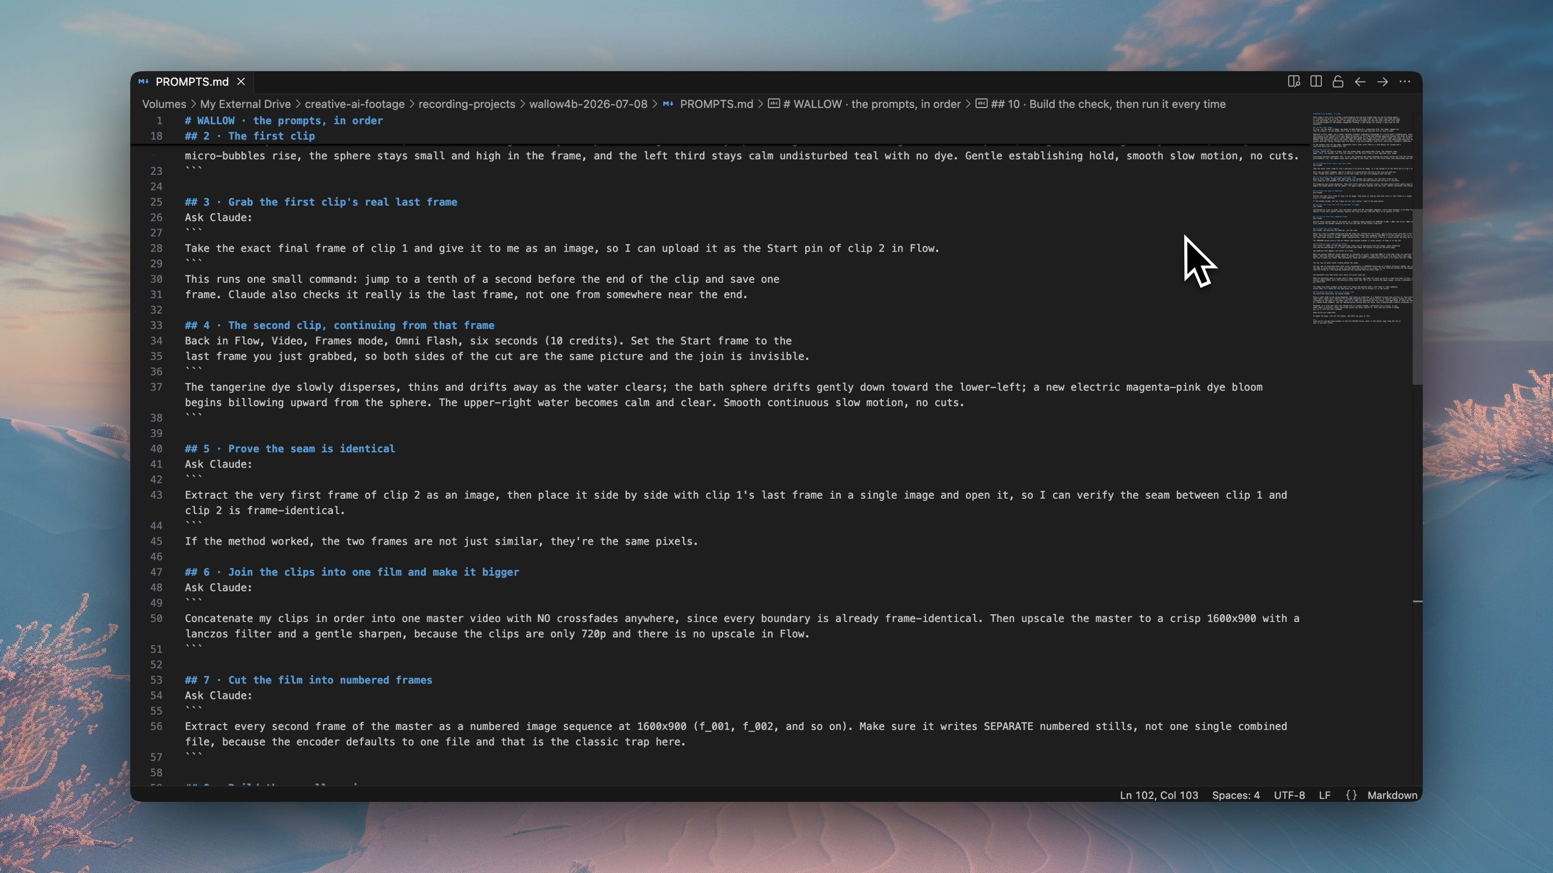
{"action": "scroll", "coordinate": [1149, 288], "scroll_direction": "down", "scroll_amount": 9}
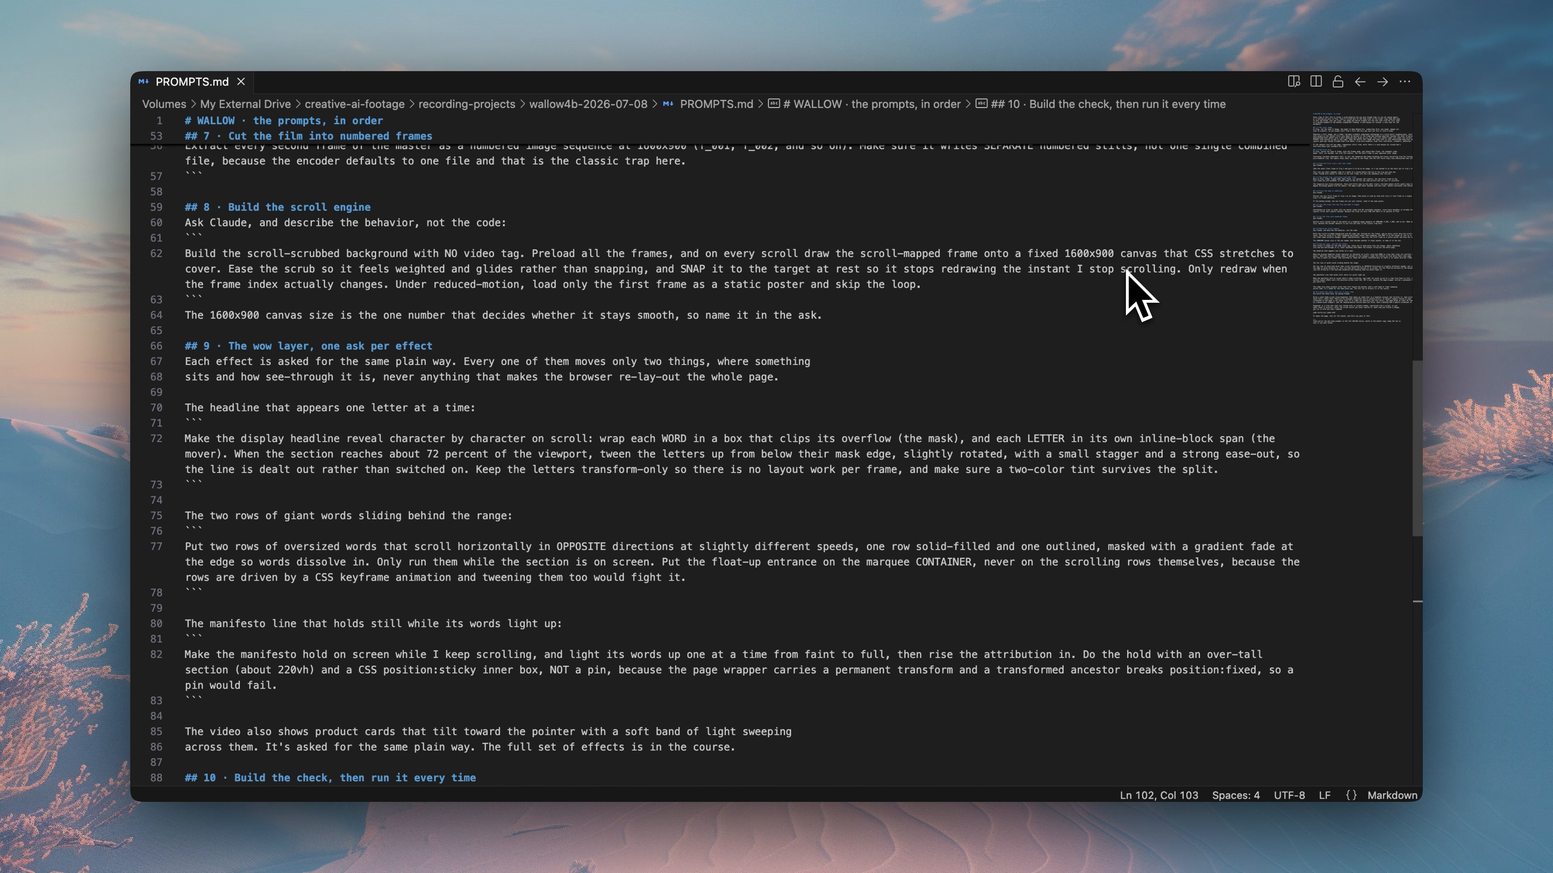
{"action": "scroll", "coordinate": [1110, 283], "scroll_direction": "down", "scroll_amount": 5}
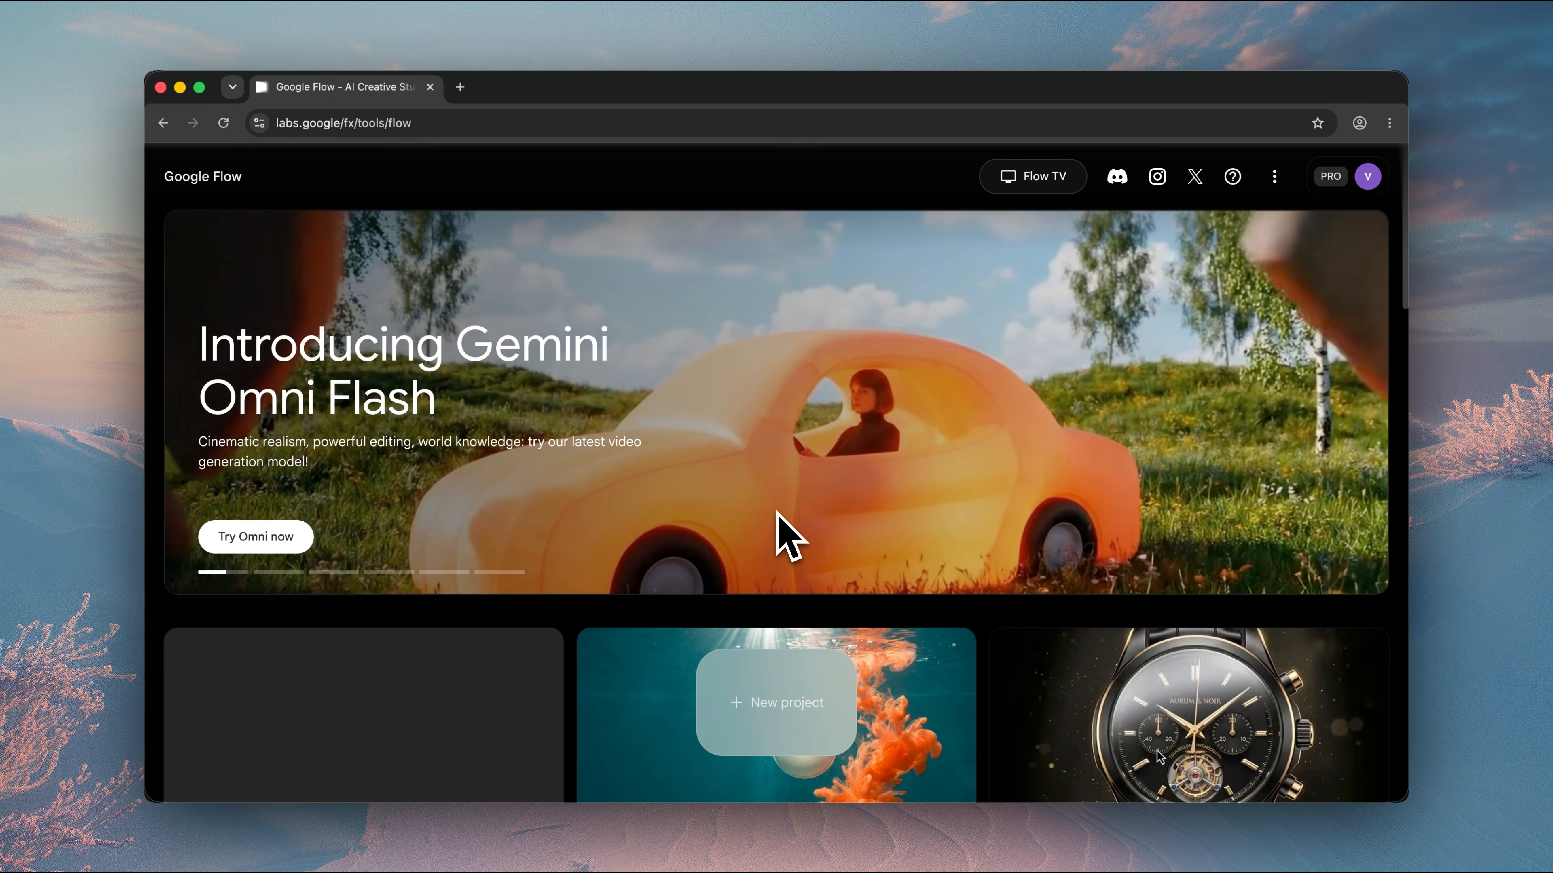
Create a new Google Flow project and switch its generator from video to image, using Nano Banana Pro
{"action": "left_click", "coordinate": [776, 703]}
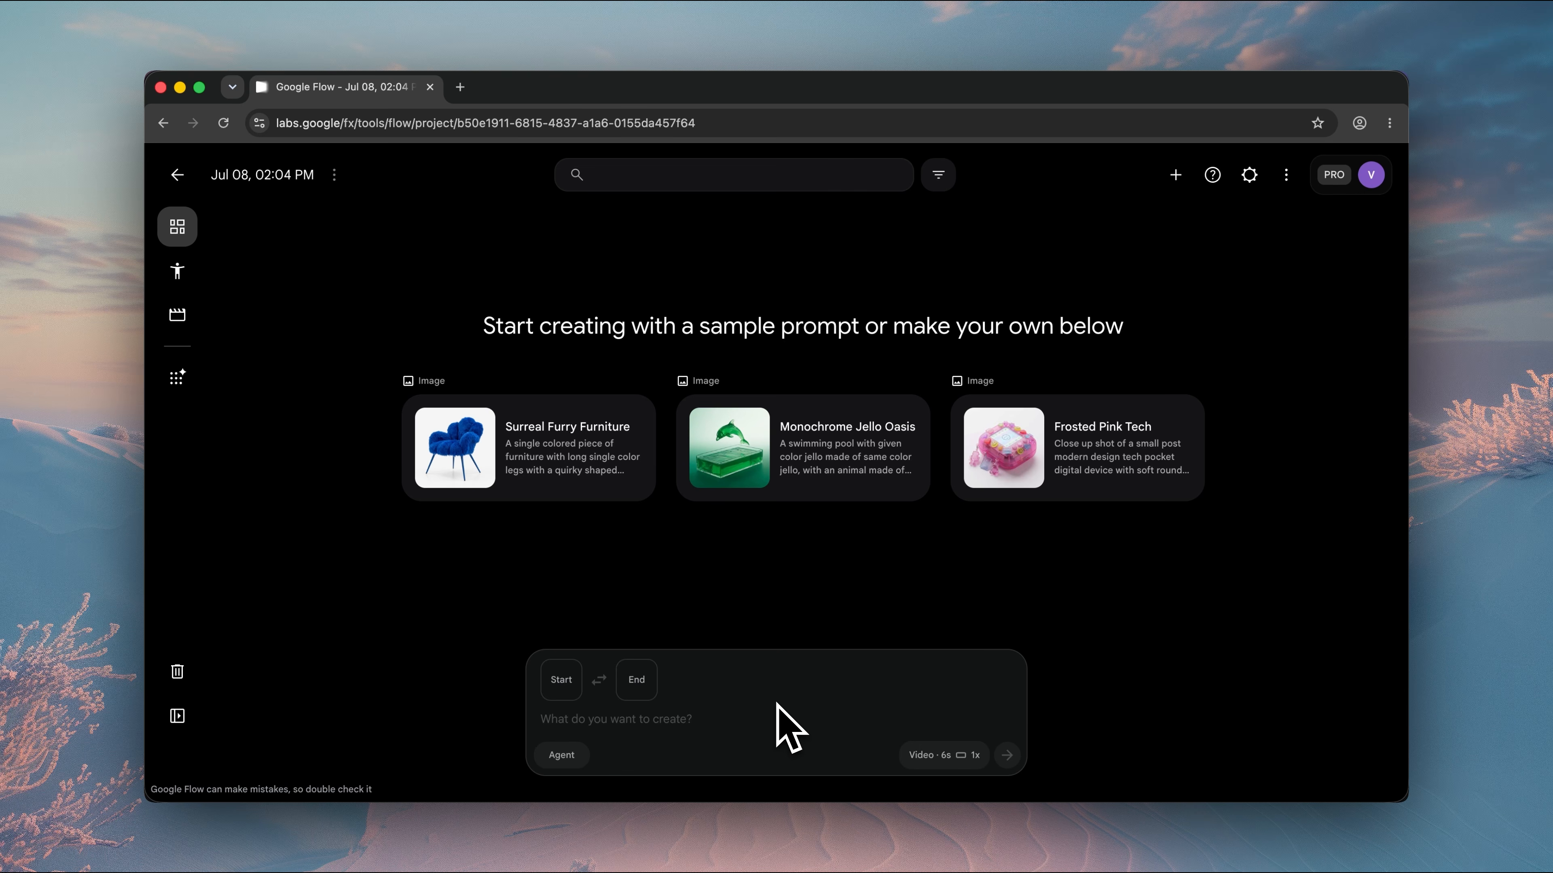
{"action": "left_click", "coordinate": [944, 755]}
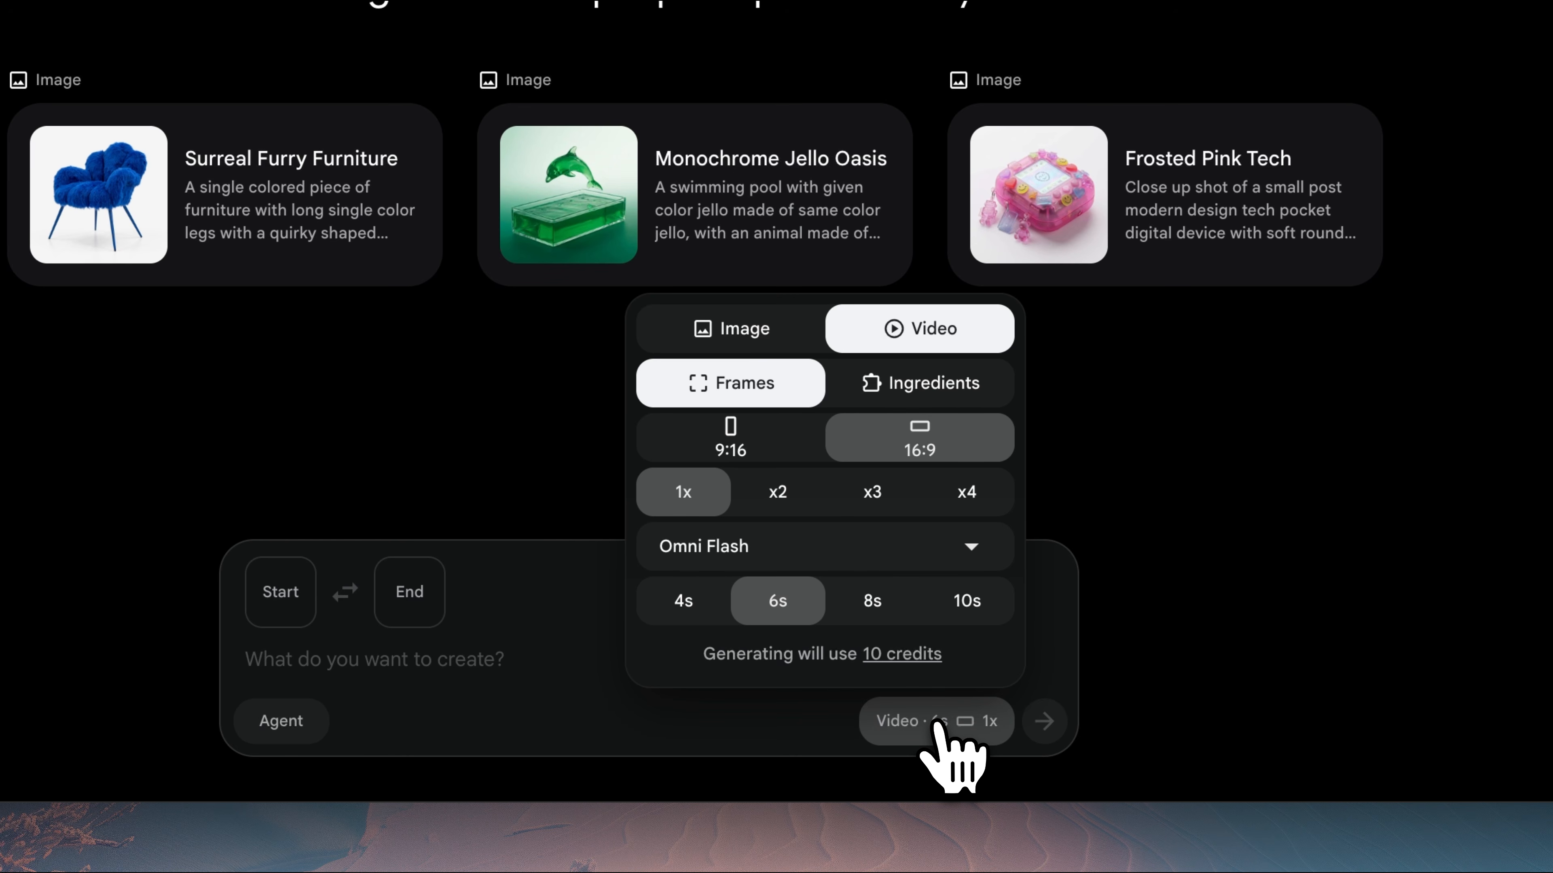
{"action": "left_click", "coordinate": [733, 330]}
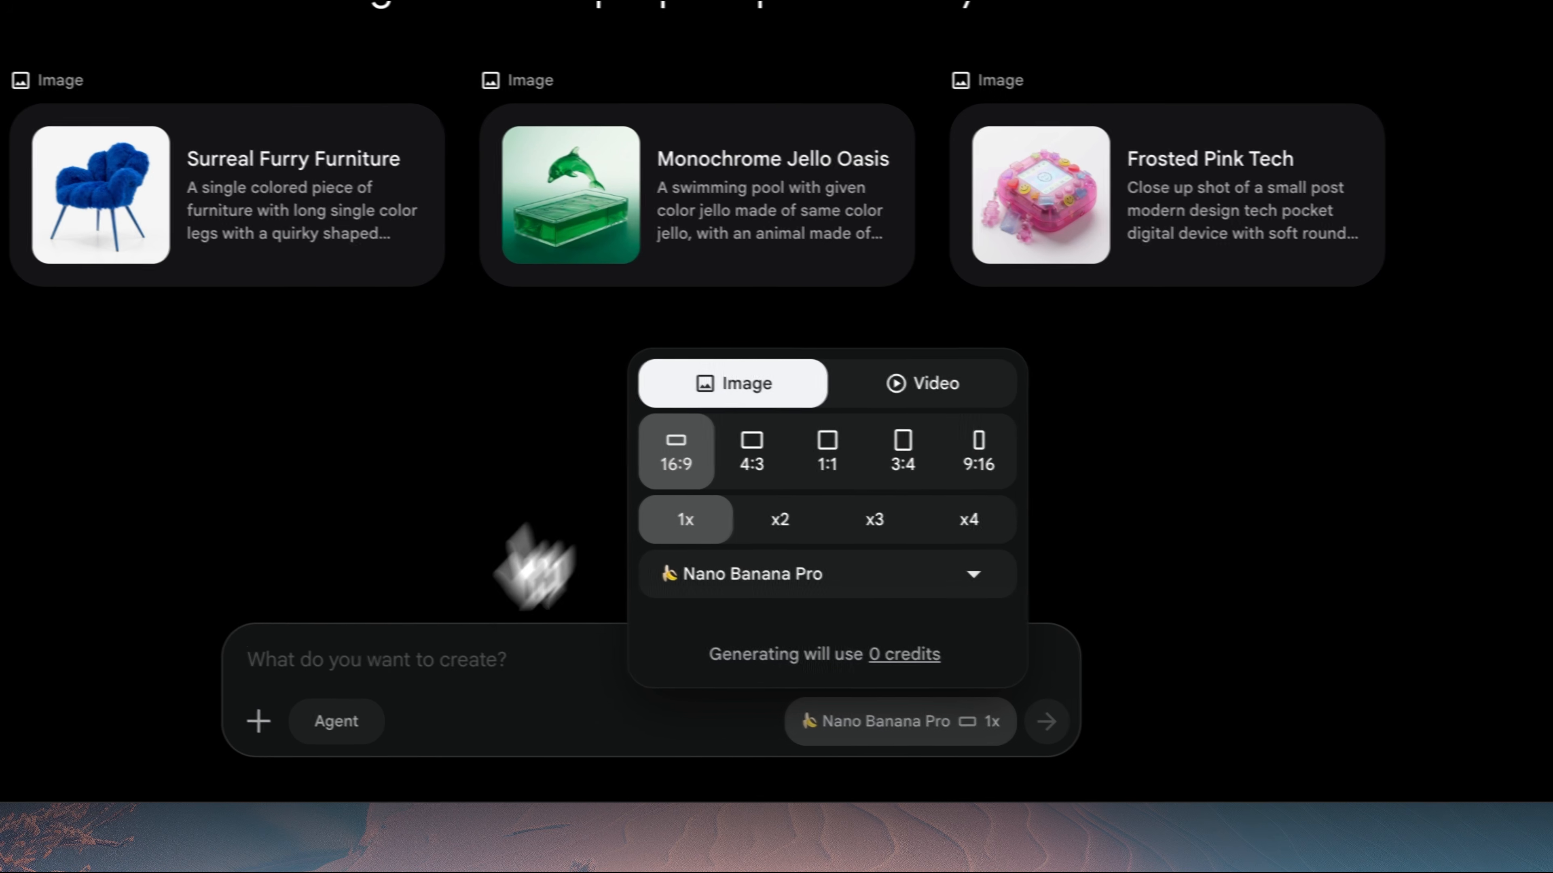
Generate the cover still from the top-down pool prompt: a bone-white bath sphere, tangerine dye bloom and calm teal left third
{"action": "left_click", "coordinate": [368, 659]}
{"action": "type", "text": "Generate a still image, not a video: Top-down cinematic underwater photograph in a vivid sunlit swimming pool, saturated pool-teal water (hex 0B6E78), shot ZOOMED OUT with generous safe margin so the subject fills only about 65 percent of the frame and nothing important touches the outer 10 percent. A single fist-sized matte bone-white (hex FFF7EC) hand-pressed bath sphere with a small debossed wave glyph on its flat face sits center-right just under the surface, beginning to fizz and releasing a hot tangerine dye bloom (hex FF5A3C) that spirals up and to the right. Keep the entire LEFT THIRD and lower-left as calm undisturbed deep-teal water with no dye, clean negative space for a wordmark. Bright caustic god-rays raking straight down from above, crisp micro-bubbles, high color saturation, cinematic, photoreal, 16:9, no text, no logo, no watermark."}
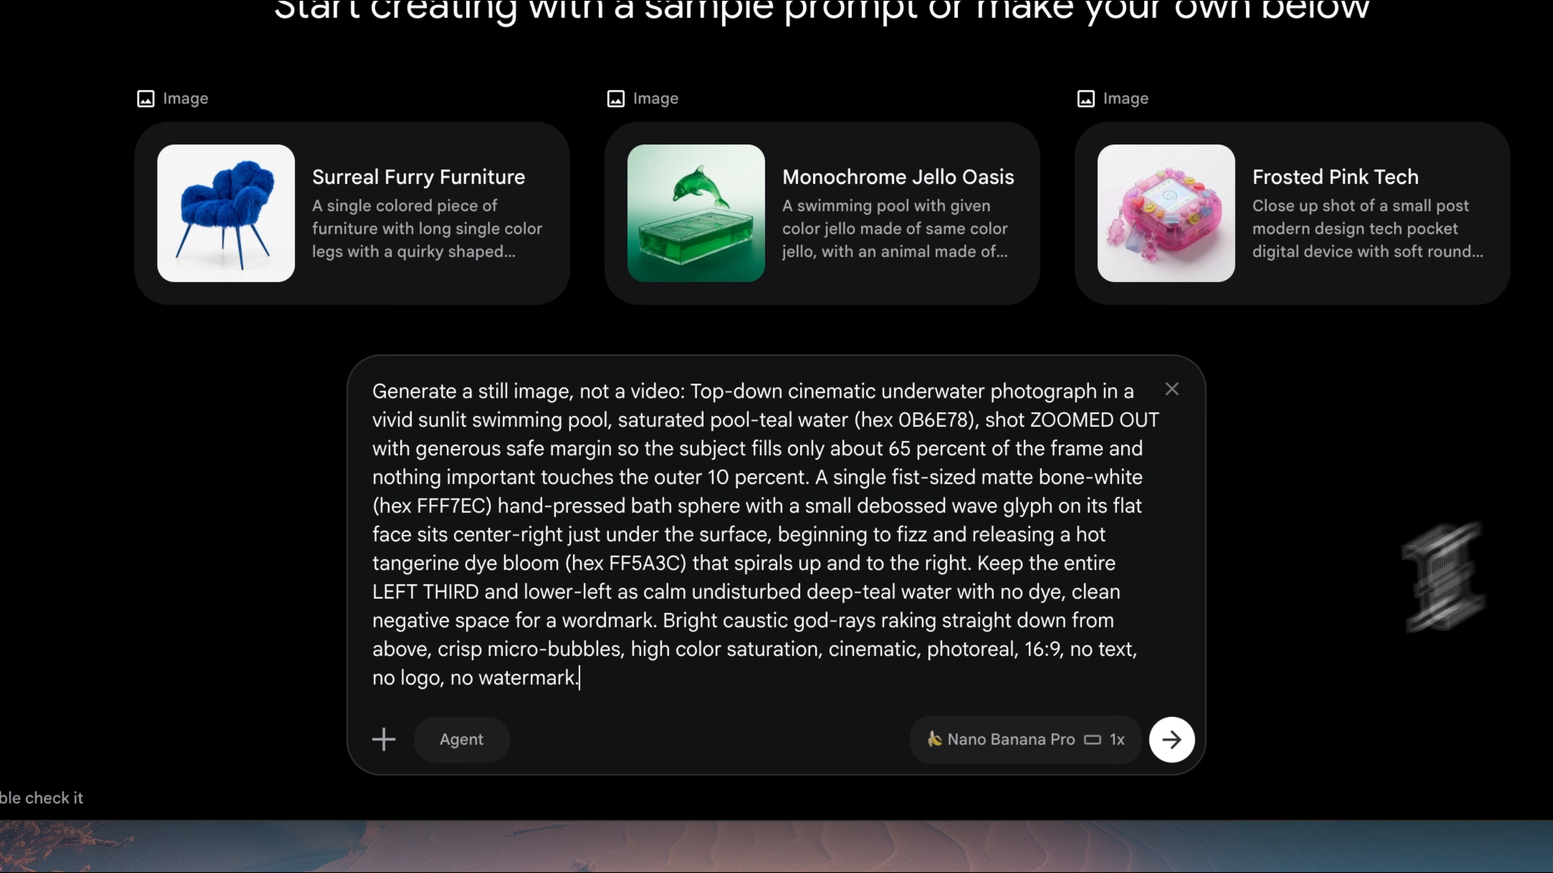
{"action": "left_click", "coordinate": [1171, 740]}
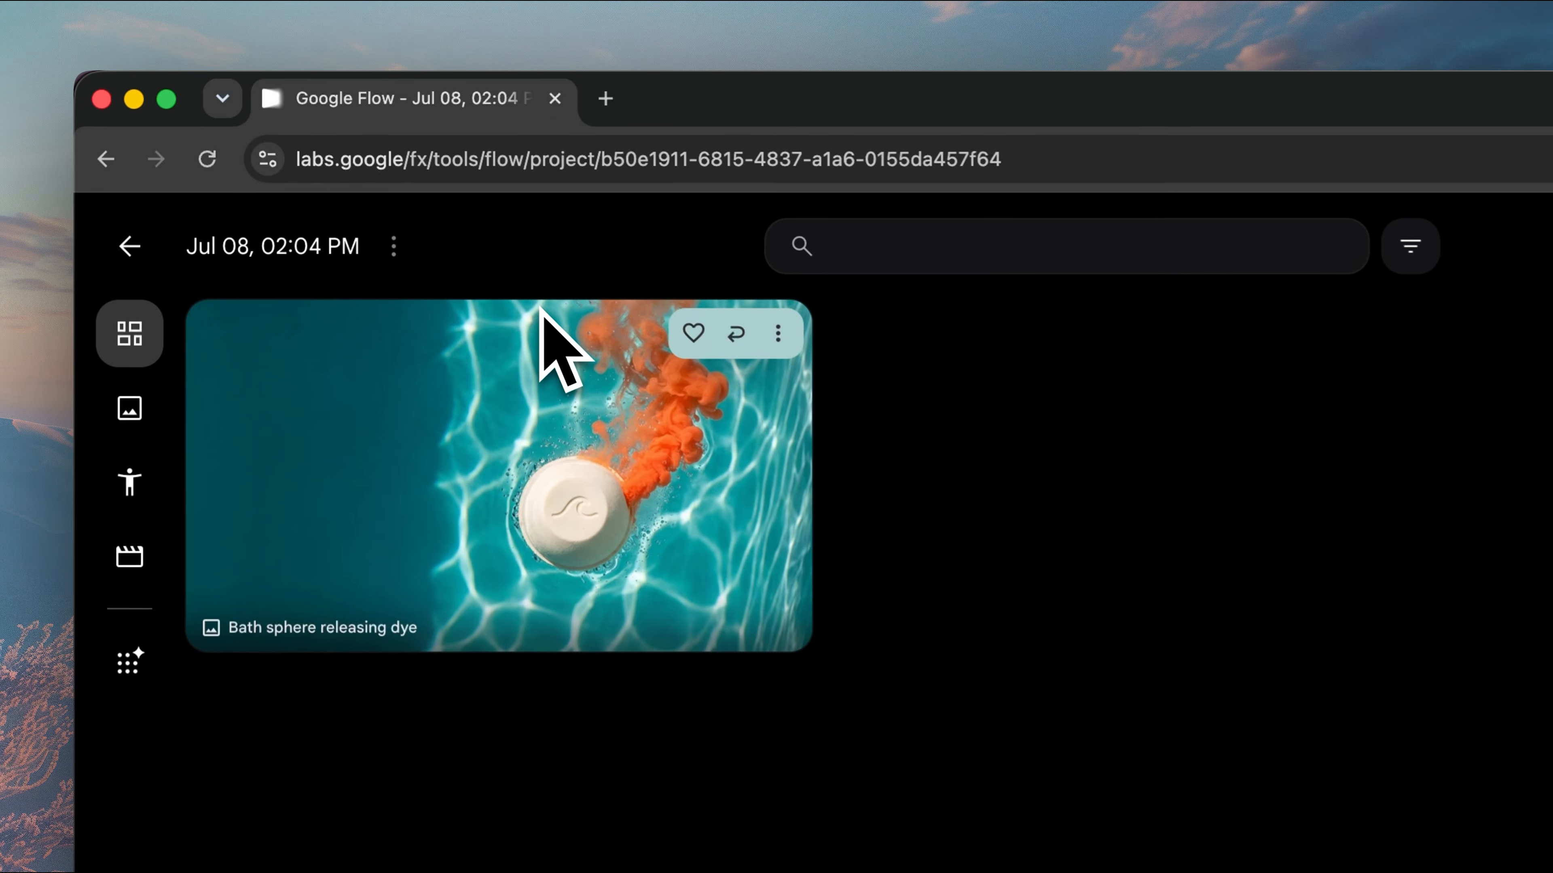
Generate a second version of the cover still with the same bath sphere and tangerine dye prompt
{"action": "mouse_move", "coordinate": [329, 425]}
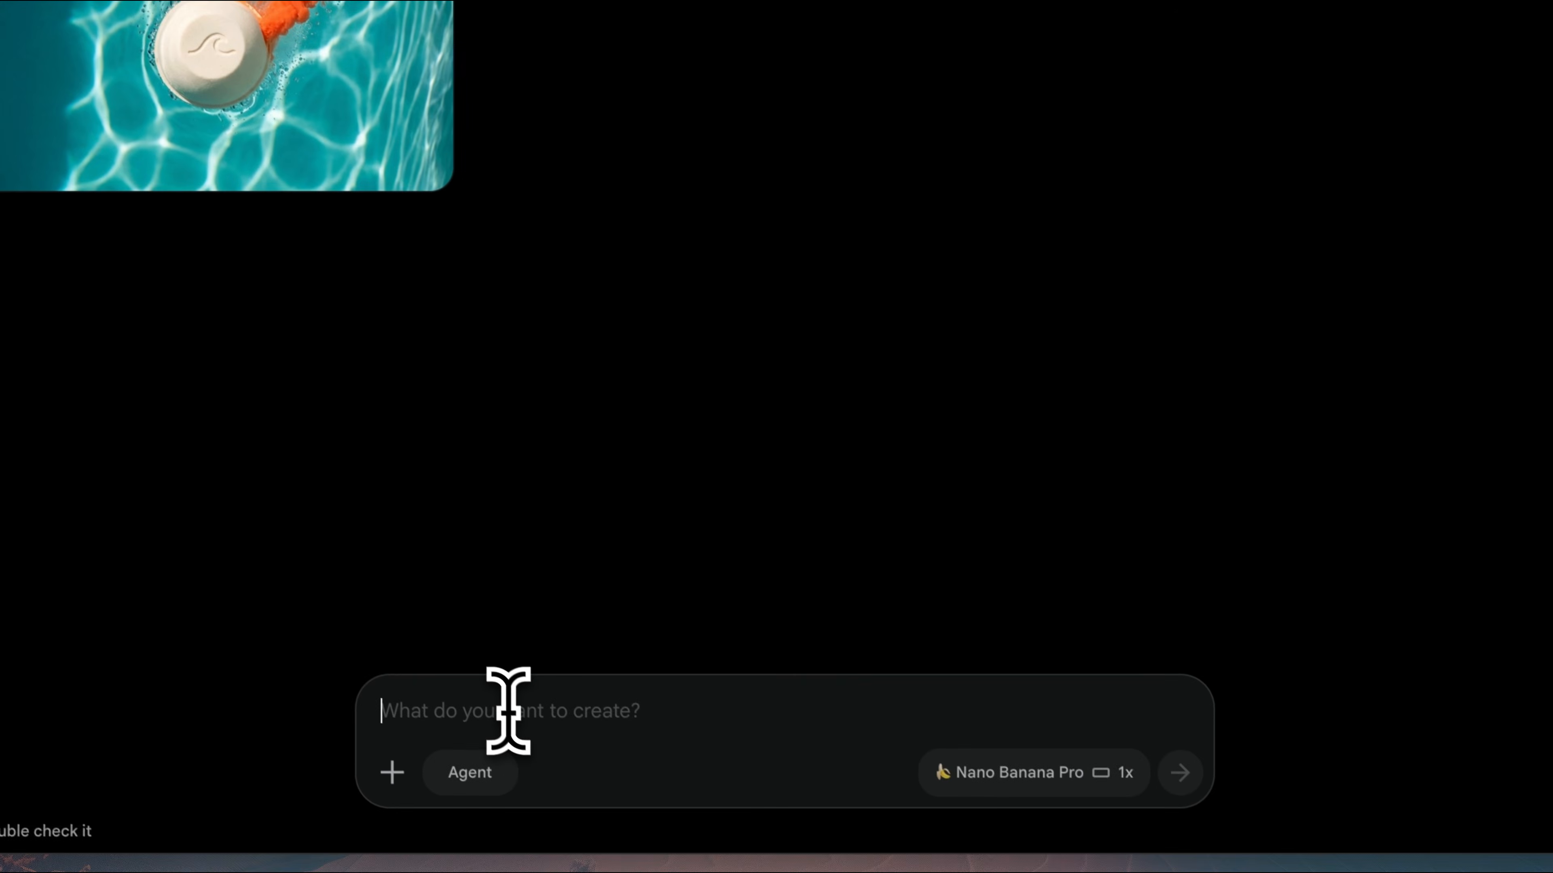
{"action": "type", "text": "Generate a still image, not a video: Top-down cinematic underwater photograph in a vivid sunlit swimming pool, saturated pool-teal water (hex 0B6E78), shot ZOOMED OUT with generous safe margin so the subject fills only about 65 percent of the frame and nothing important touches the outer 10 percent. A single fist-sized matte bone-white (hex FFF7EC) hand-pressed bath sphere with a small debossed wave glyph on its flat face sits center-right just under the surface, beginning to fizz and releasing a hot tangerine dye bloom (hex FF5A3C) that spirals up and to the right. Keep the entire LEFT THIRD and lower-left as calm undisturbed deep-teal water with no dye, clean negative space for a wordmark. Bright caustic god-rays raking straight down from above, crisp micro-bubbles, high color saturation, cinematic, photoreal, 16:9, no text, no logo, no watermark."}
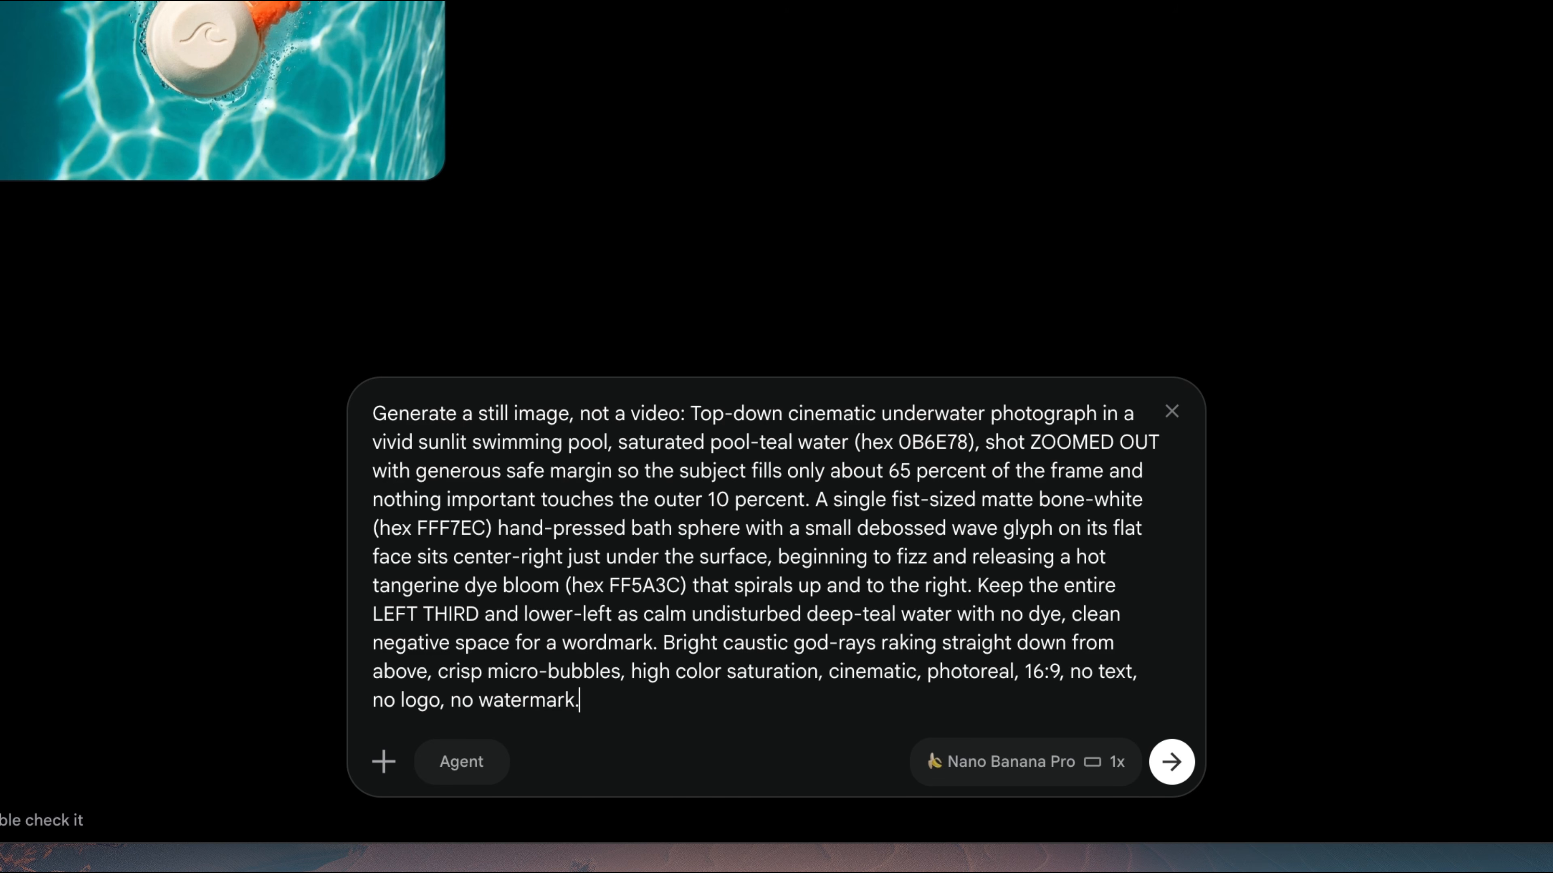
{"action": "left_click", "coordinate": [1171, 761]}
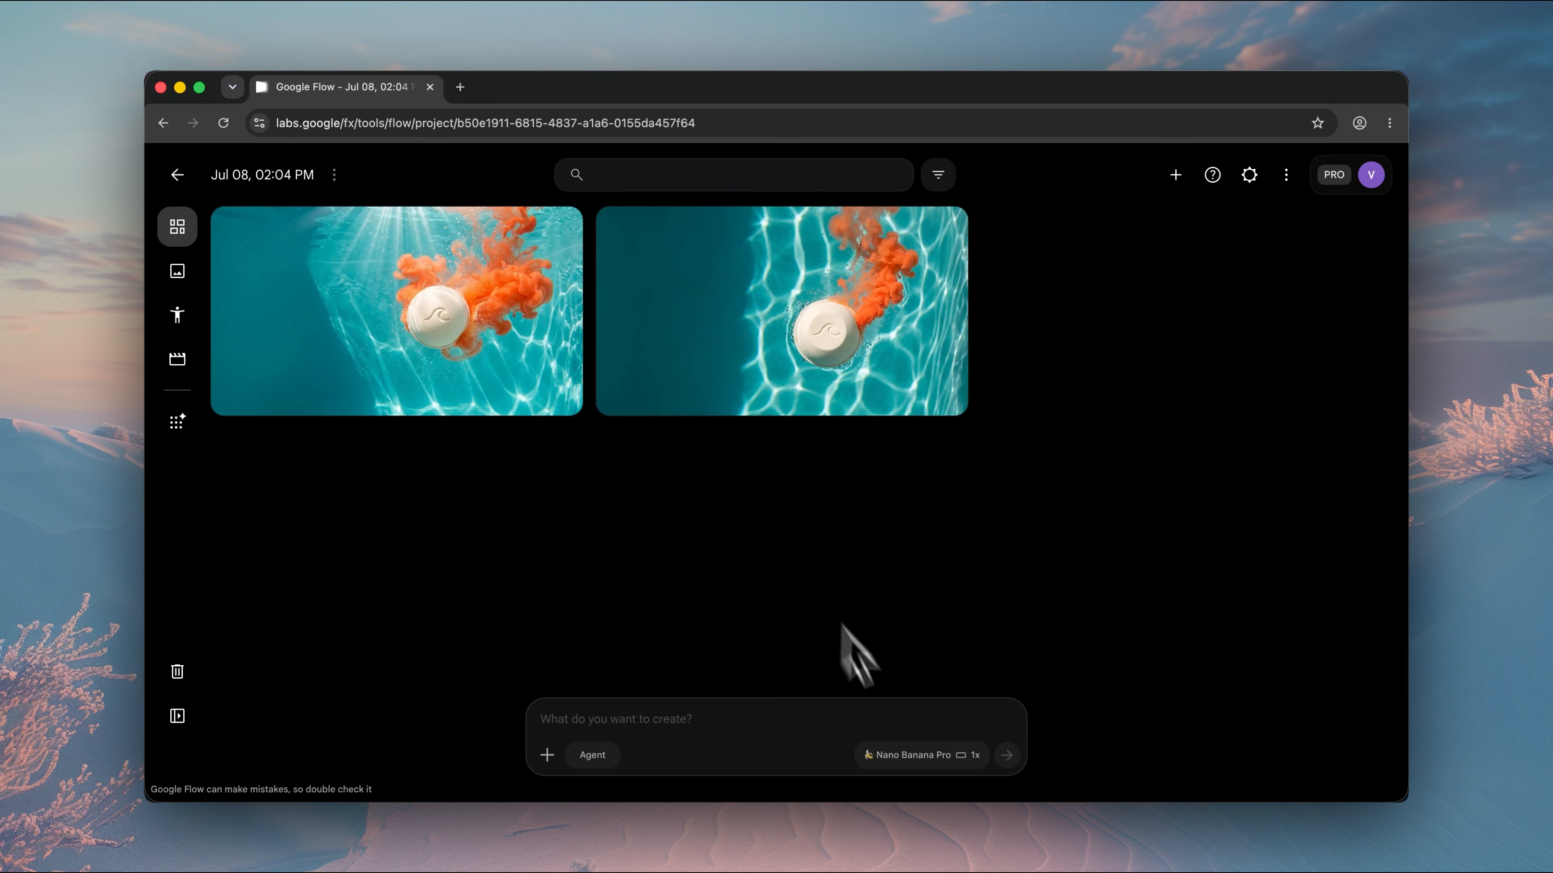
Switch the generator to video in Frames mode and set the newest bath sphere image as the Start frame
{"action": "left_click", "coordinate": [913, 754]}
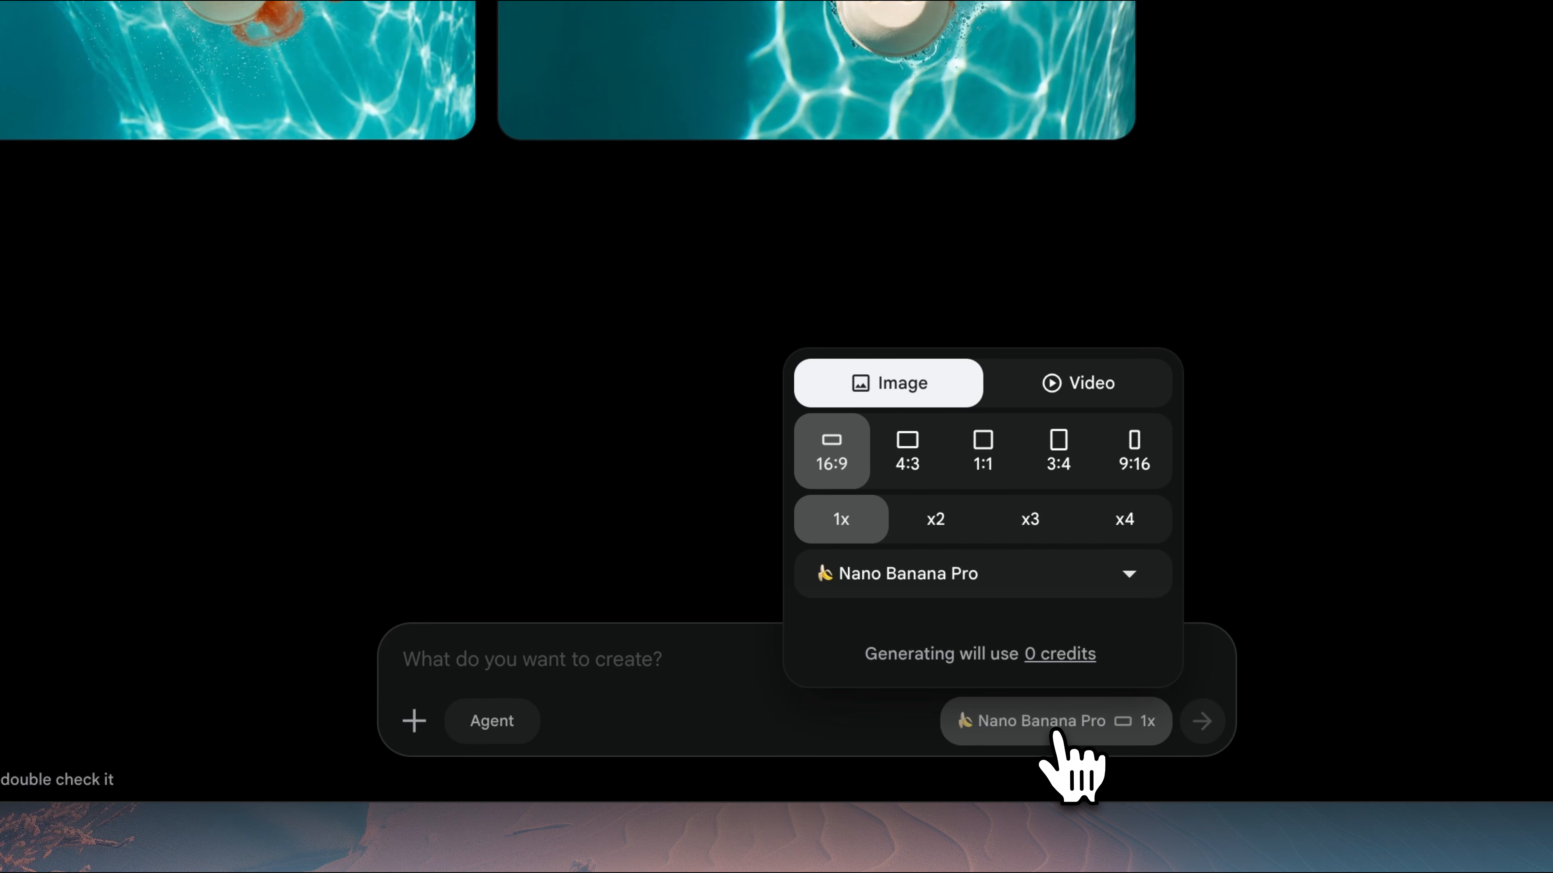
{"action": "left_click", "coordinate": [1077, 397]}
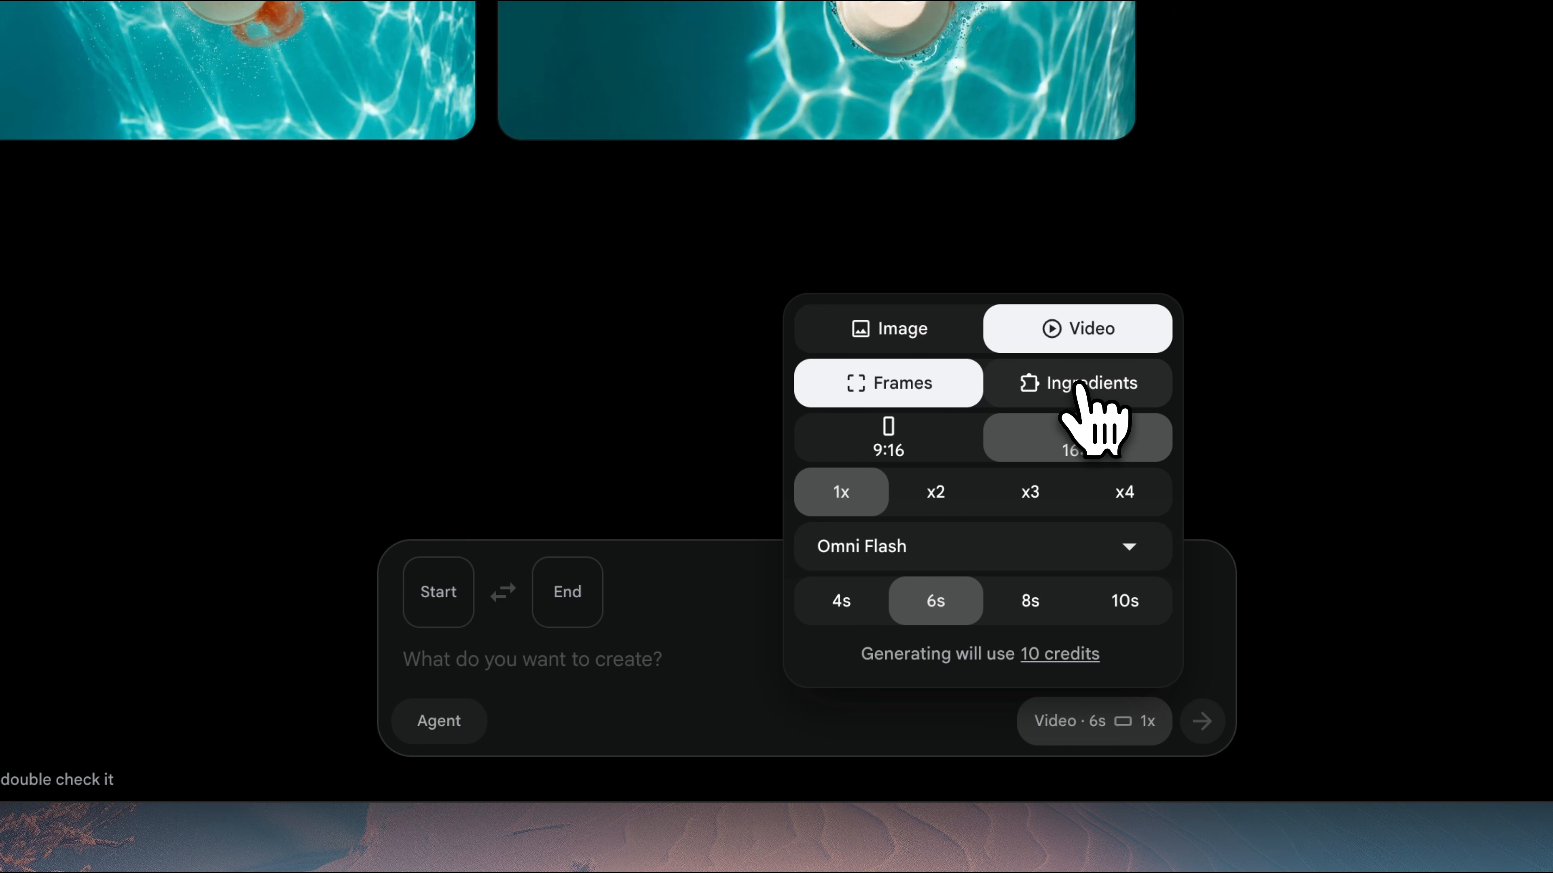
{"action": "left_click", "coordinate": [438, 592]}
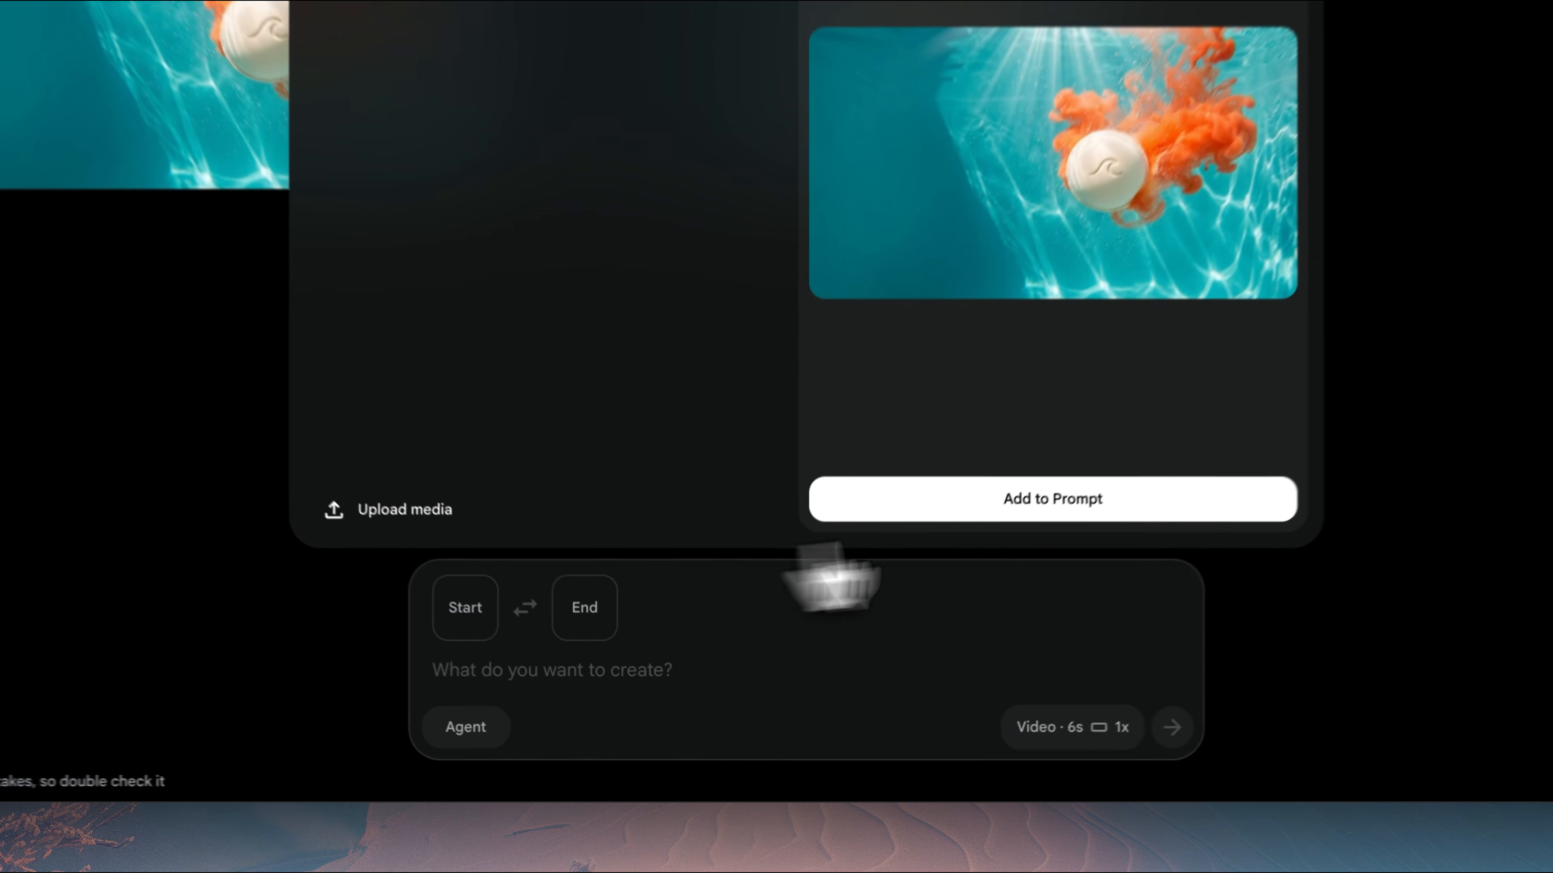
{"action": "left_click", "coordinate": [931, 611]}
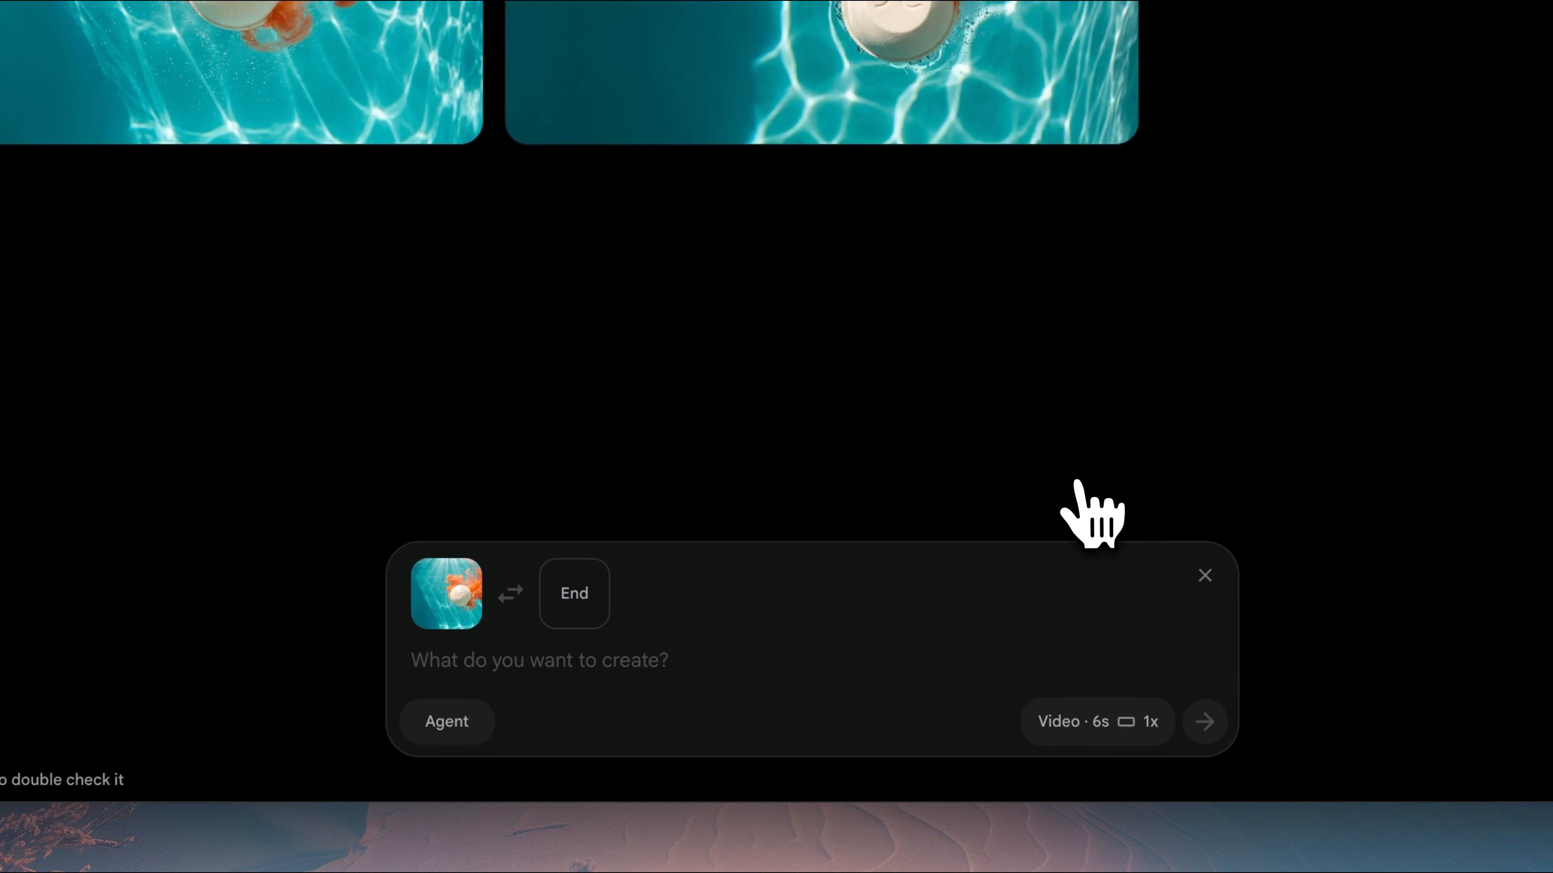
Generate the first clip with the continuous top-down prompt of tangerine dye blooming slowly from the fizzing sphere, without cuts
{"action": "left_click", "coordinate": [537, 659]}
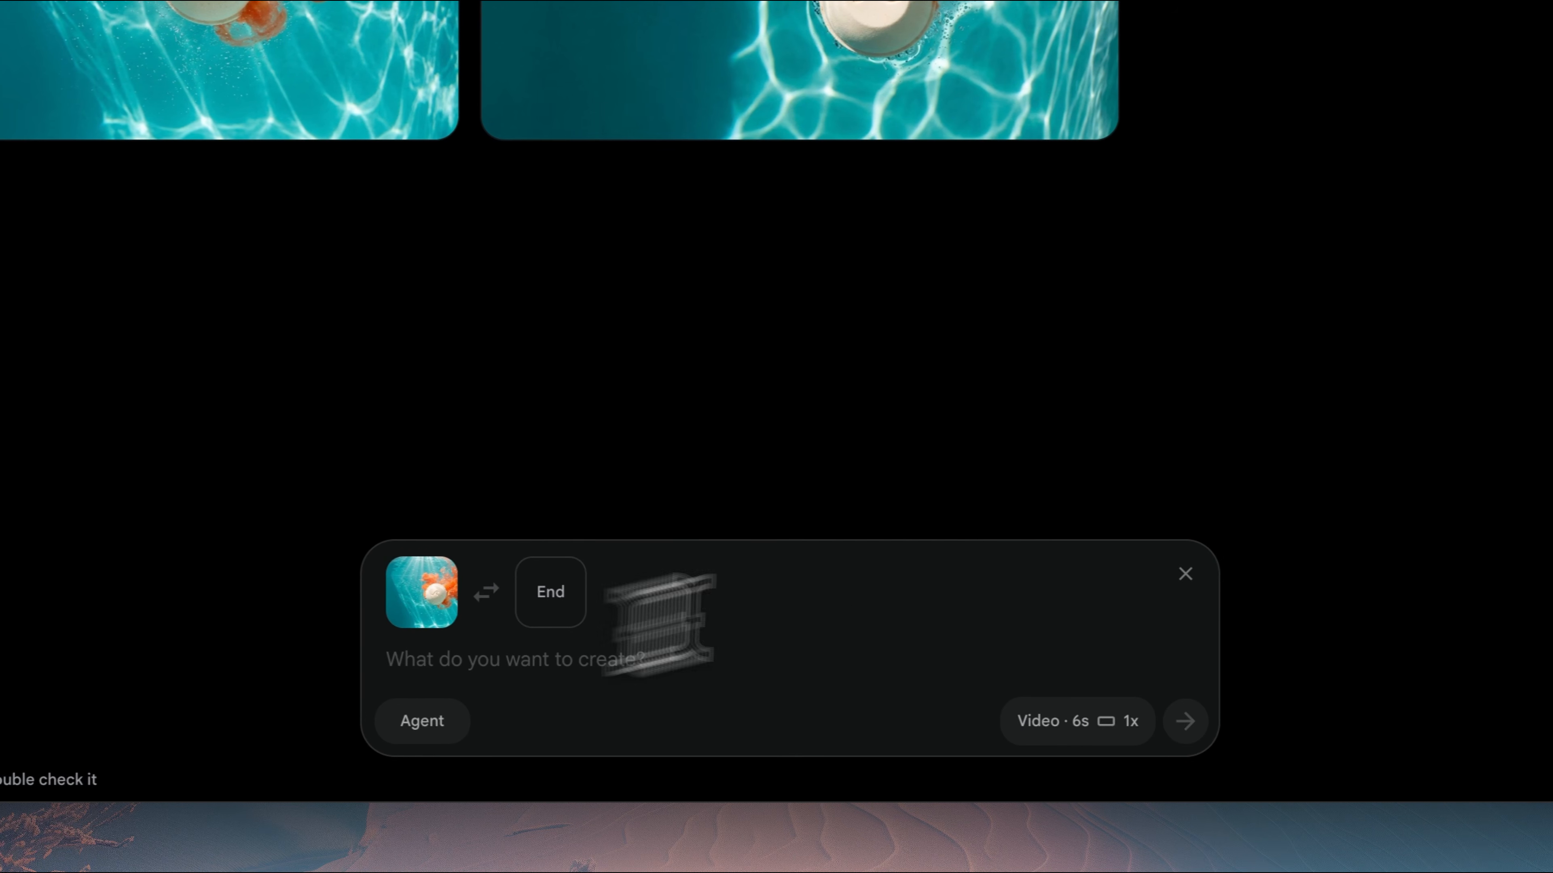
{"action": "type", "text": "Continuous top-down underwater shot, no cut: the tangerine dye keeps blooming and slowly spiralling from the fizzing bone-white sphere, bright caustic god-rays drift, crisp micro-bubbles rise, the sphere stays small and high in the frame, and the left third stays calm undisturbed teal with no dye. Gentle establishing hold, smooth slow motion, no cuts."}
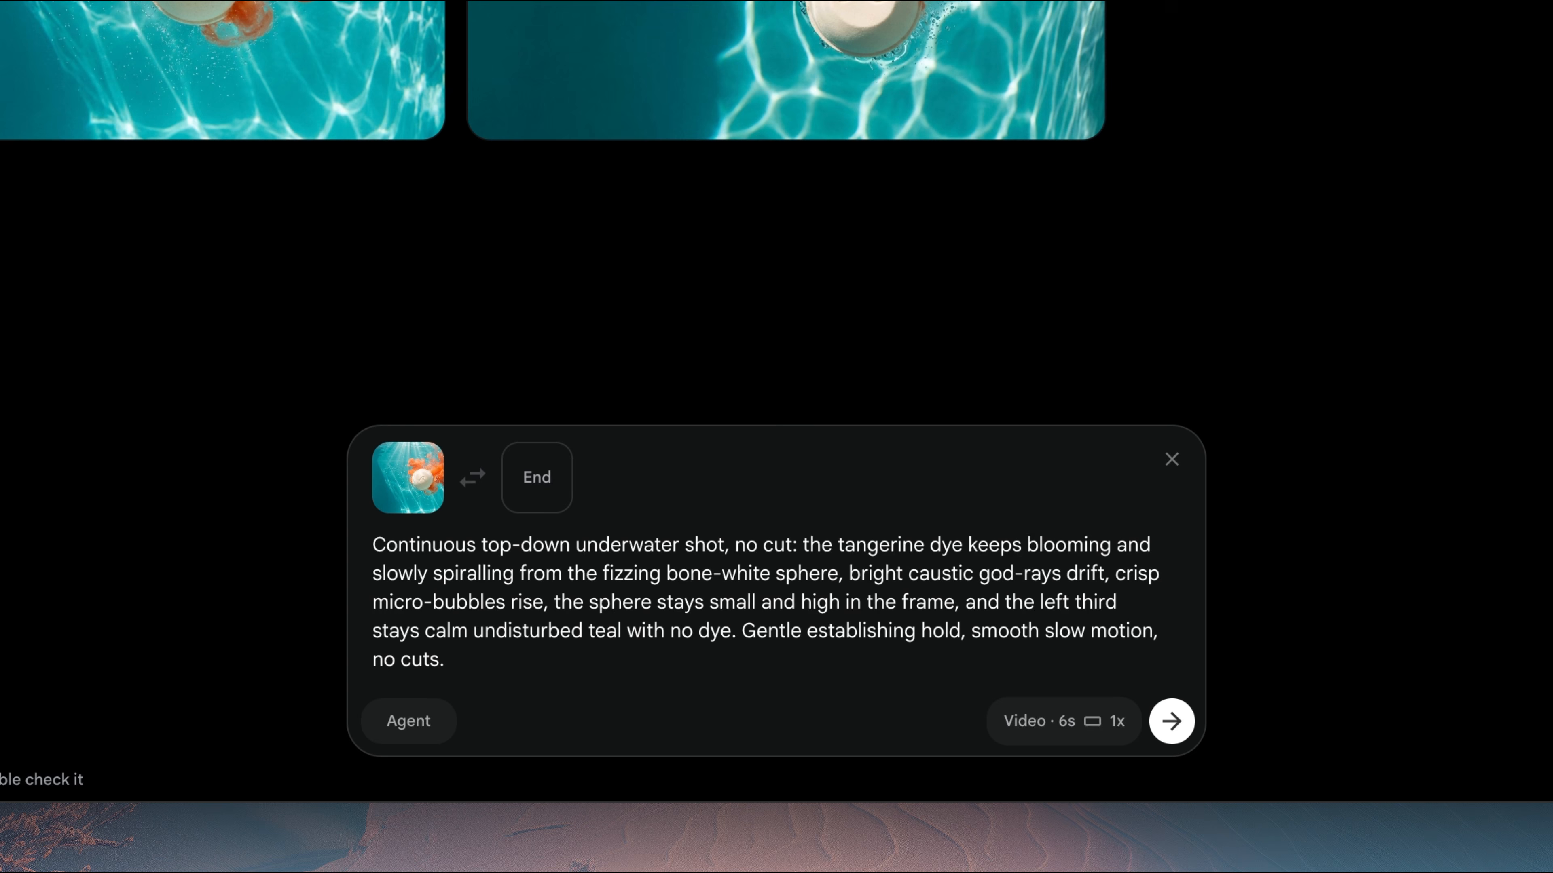
{"action": "left_click", "coordinate": [1171, 721]}
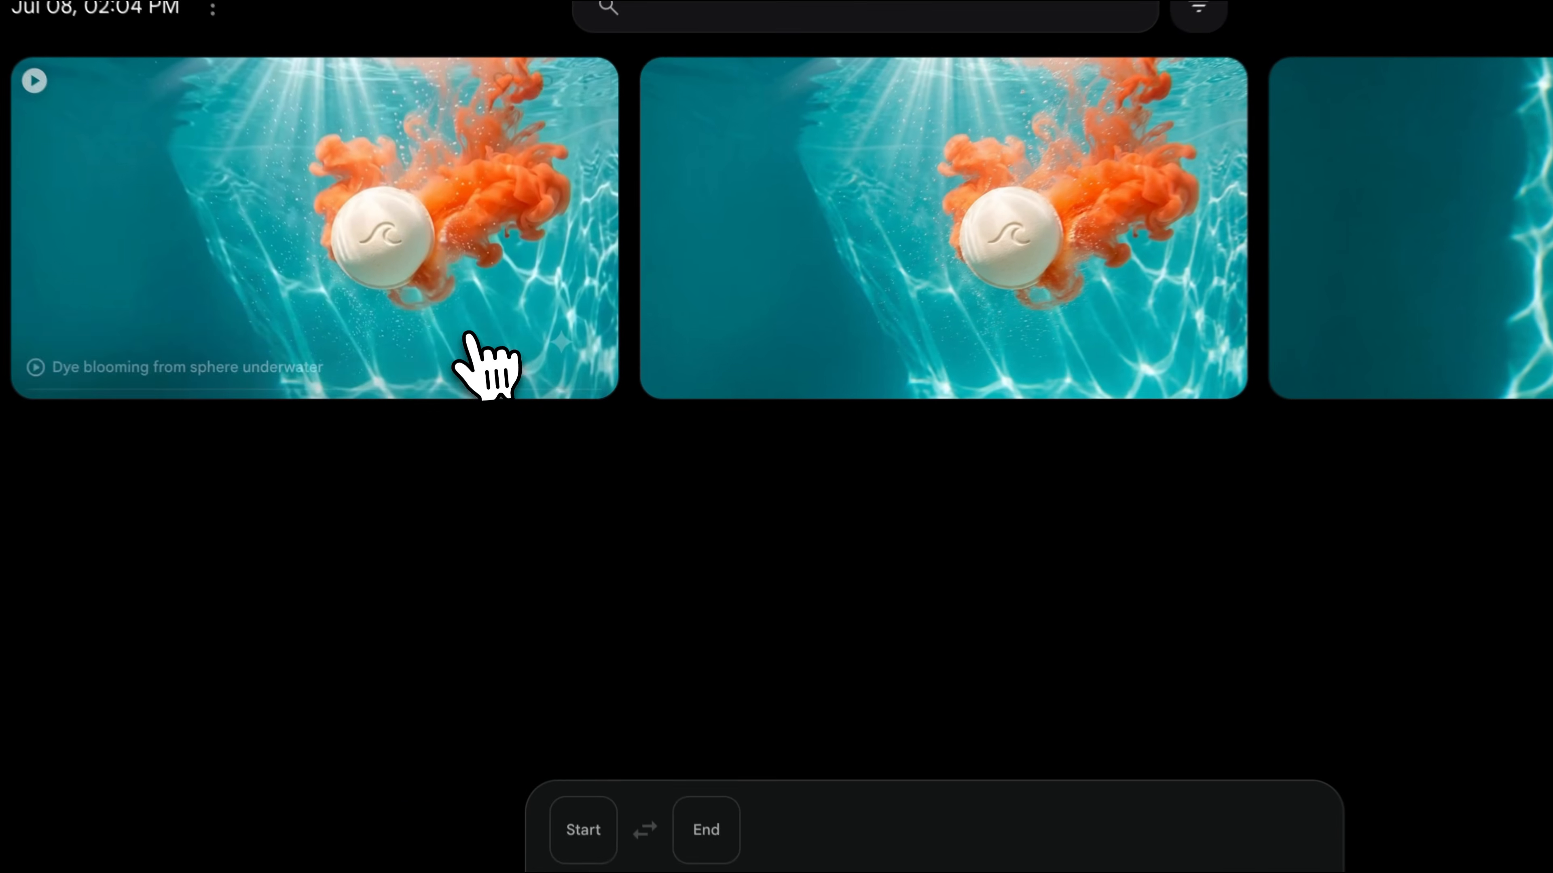
Download the generated dye-blooming clip and ask Claude Code for clip 1's exact final frame as an image for clip 2's Start pin
{"action": "left_click", "coordinate": [503, 395]}
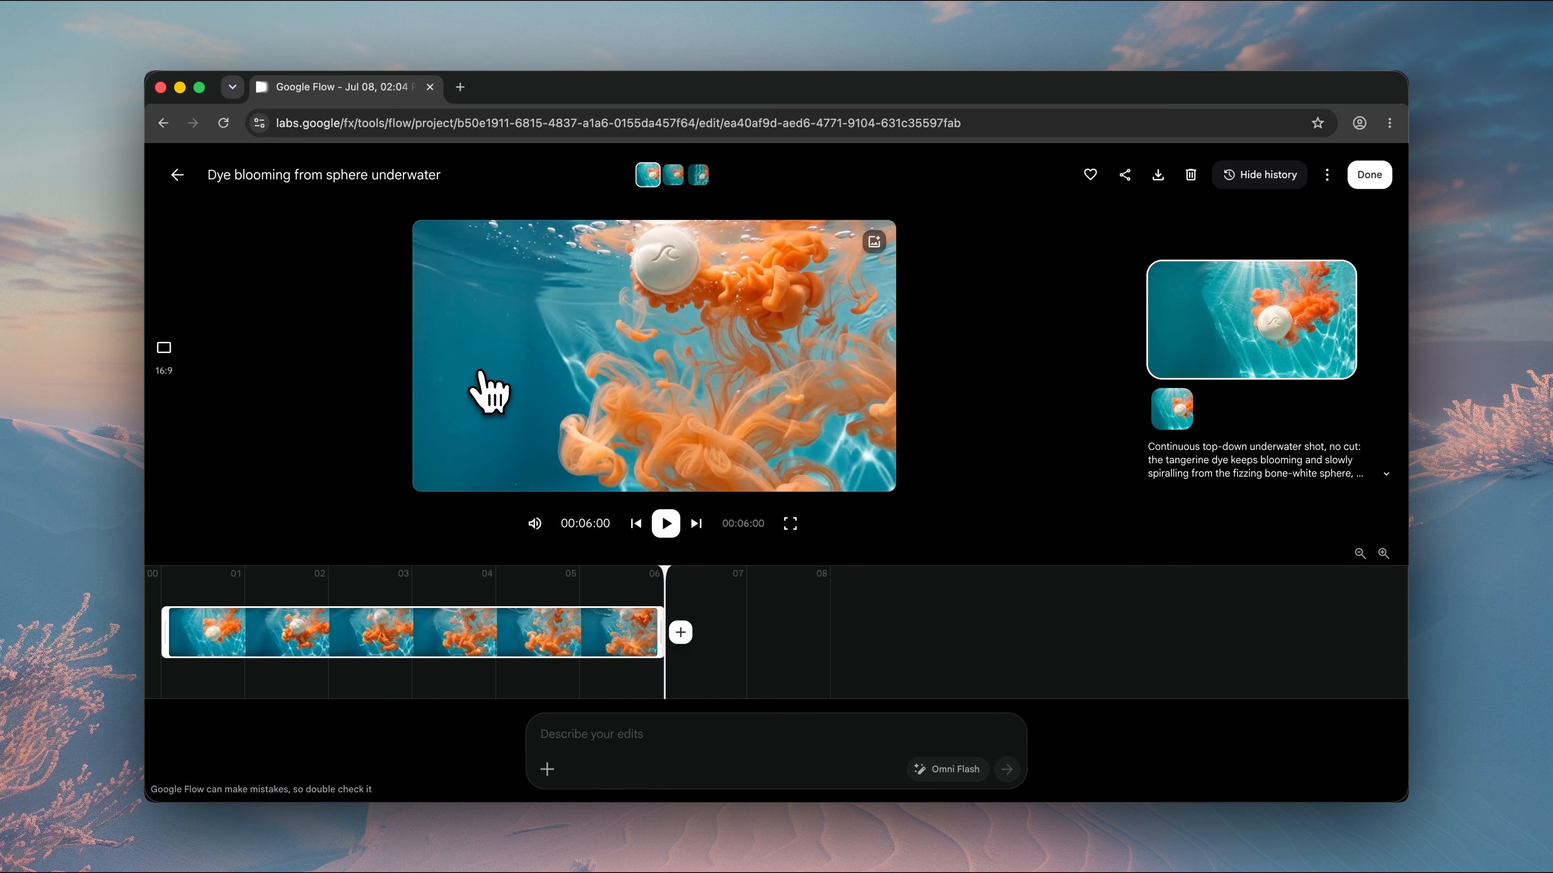
{"action": "left_click", "coordinate": [1155, 173]}
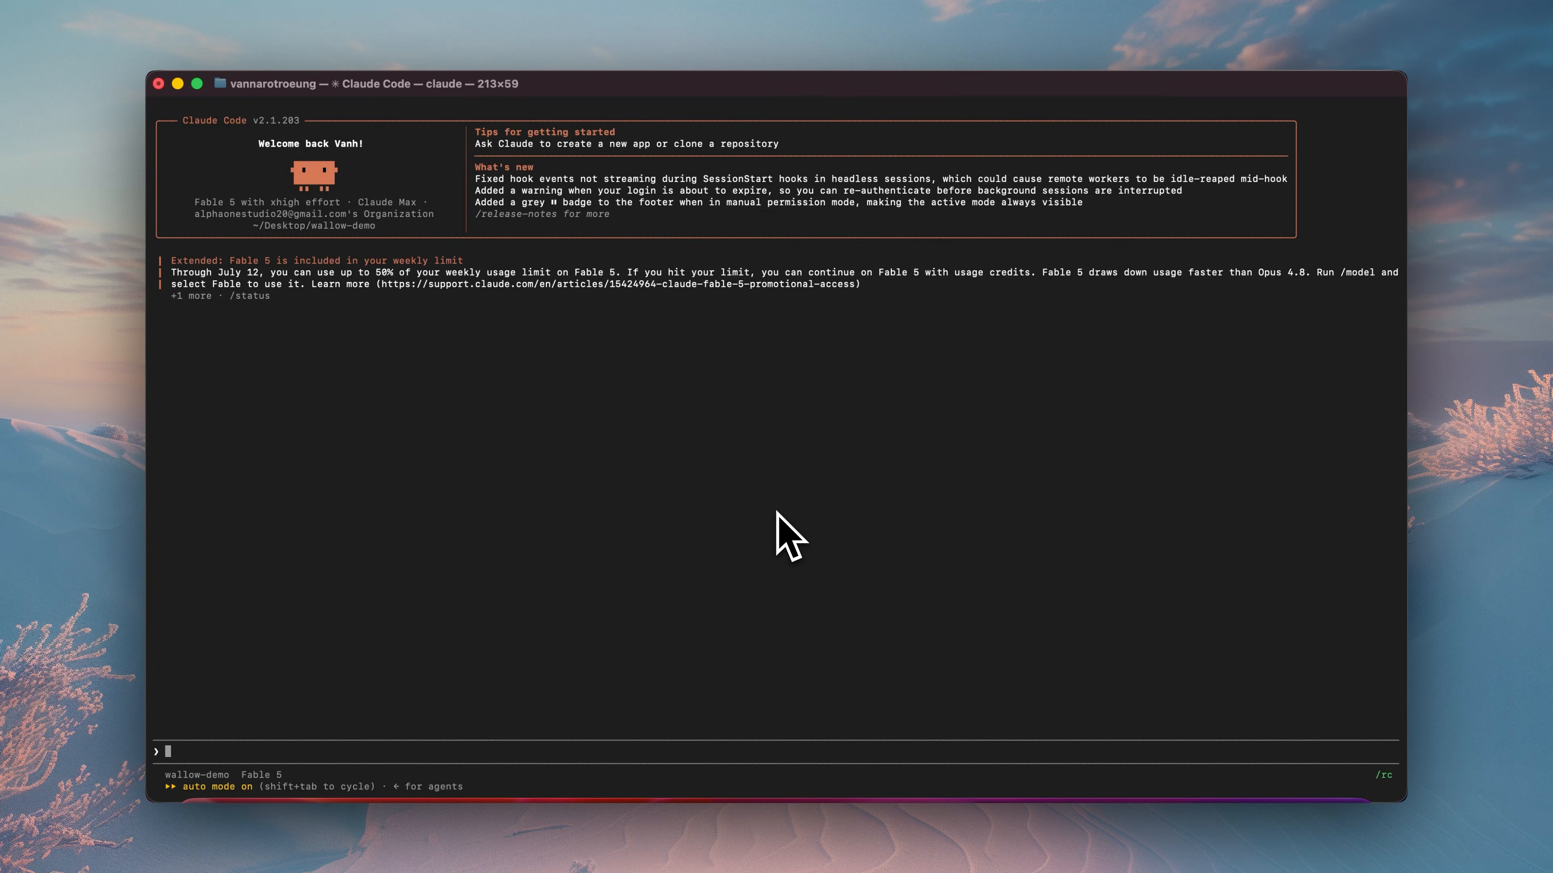
{"action": "type", "text": "Take the exact final frame of clip 1 and give it to me as an image, so I can upload it as the Start pin of clip 2 in Flow."}
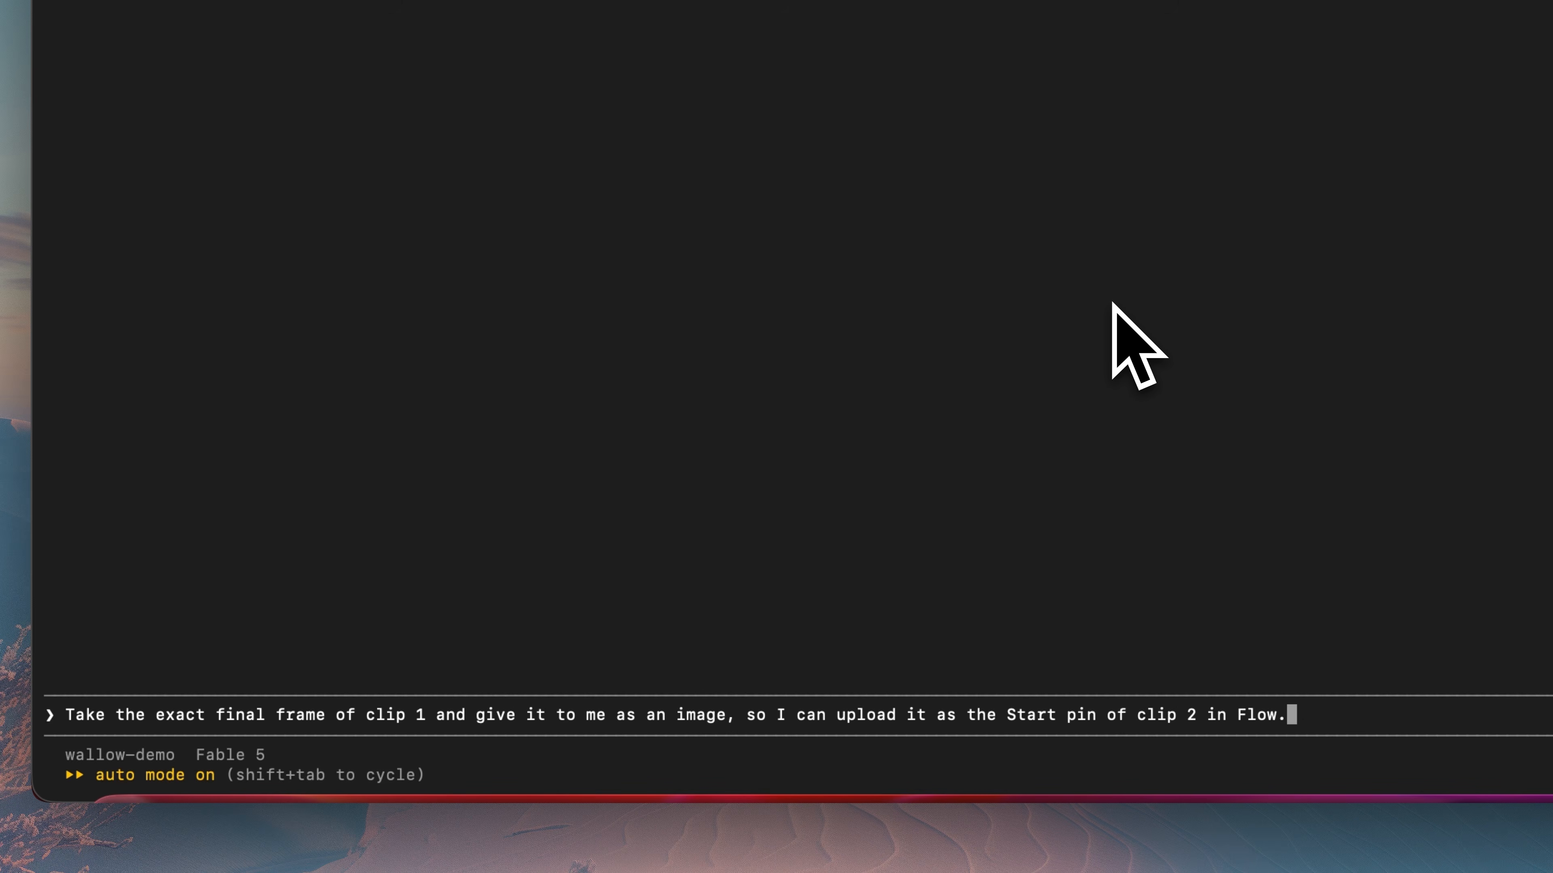
{"action": "key", "text": "Return"}
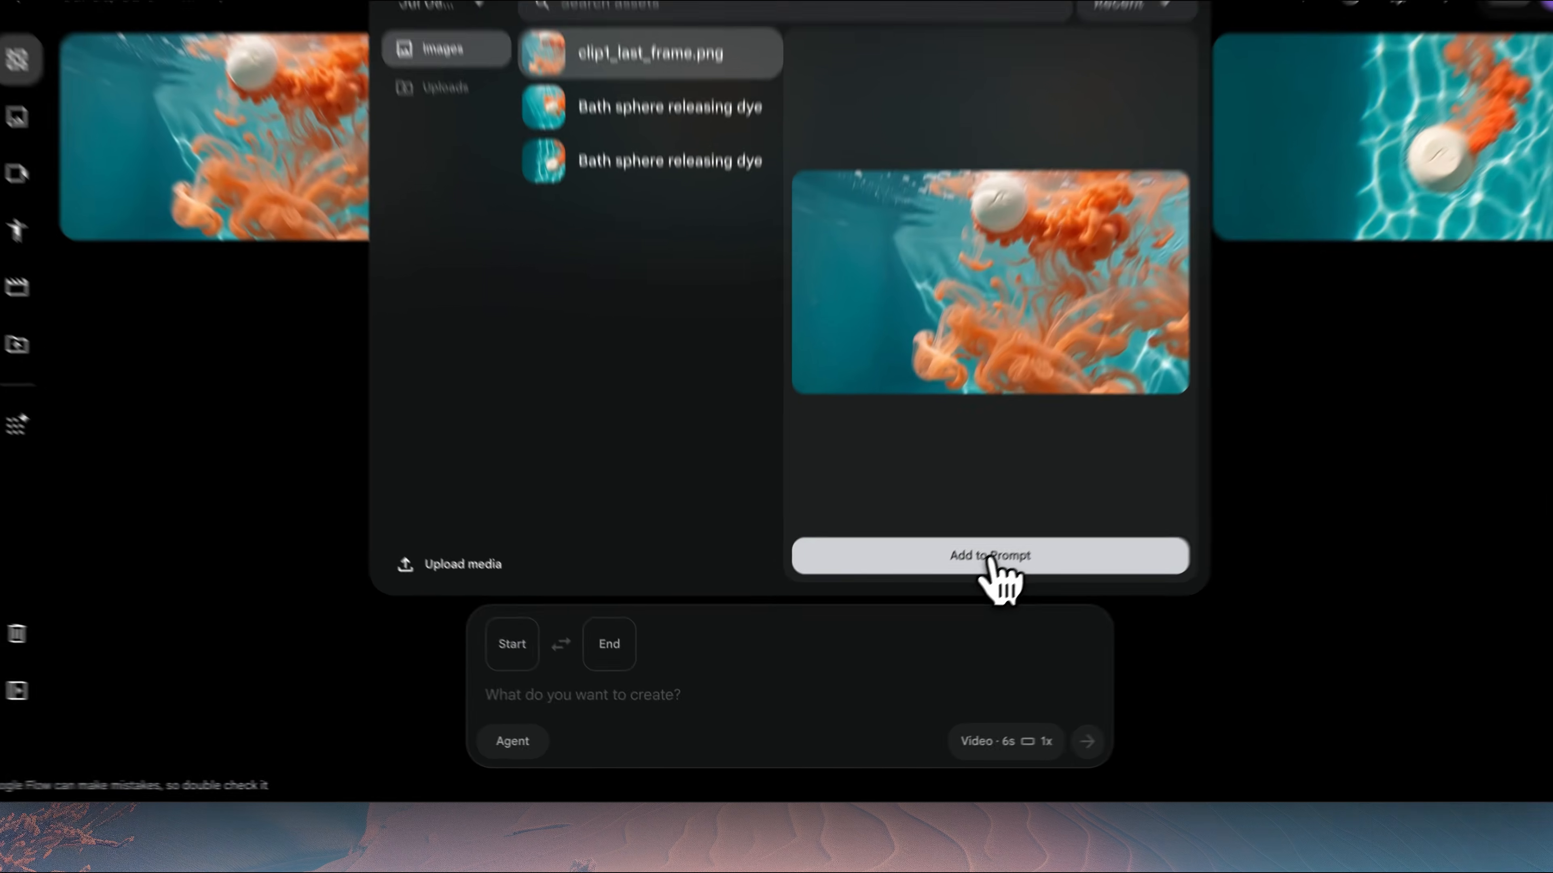
Generate the second clip from clip1_last_frame.png as Start frame, prompting the tangerine dye to disperse and a magenta-pink bloom to begin
{"action": "left_click", "coordinate": [931, 610]}
{"action": "left_click", "coordinate": [558, 680]}
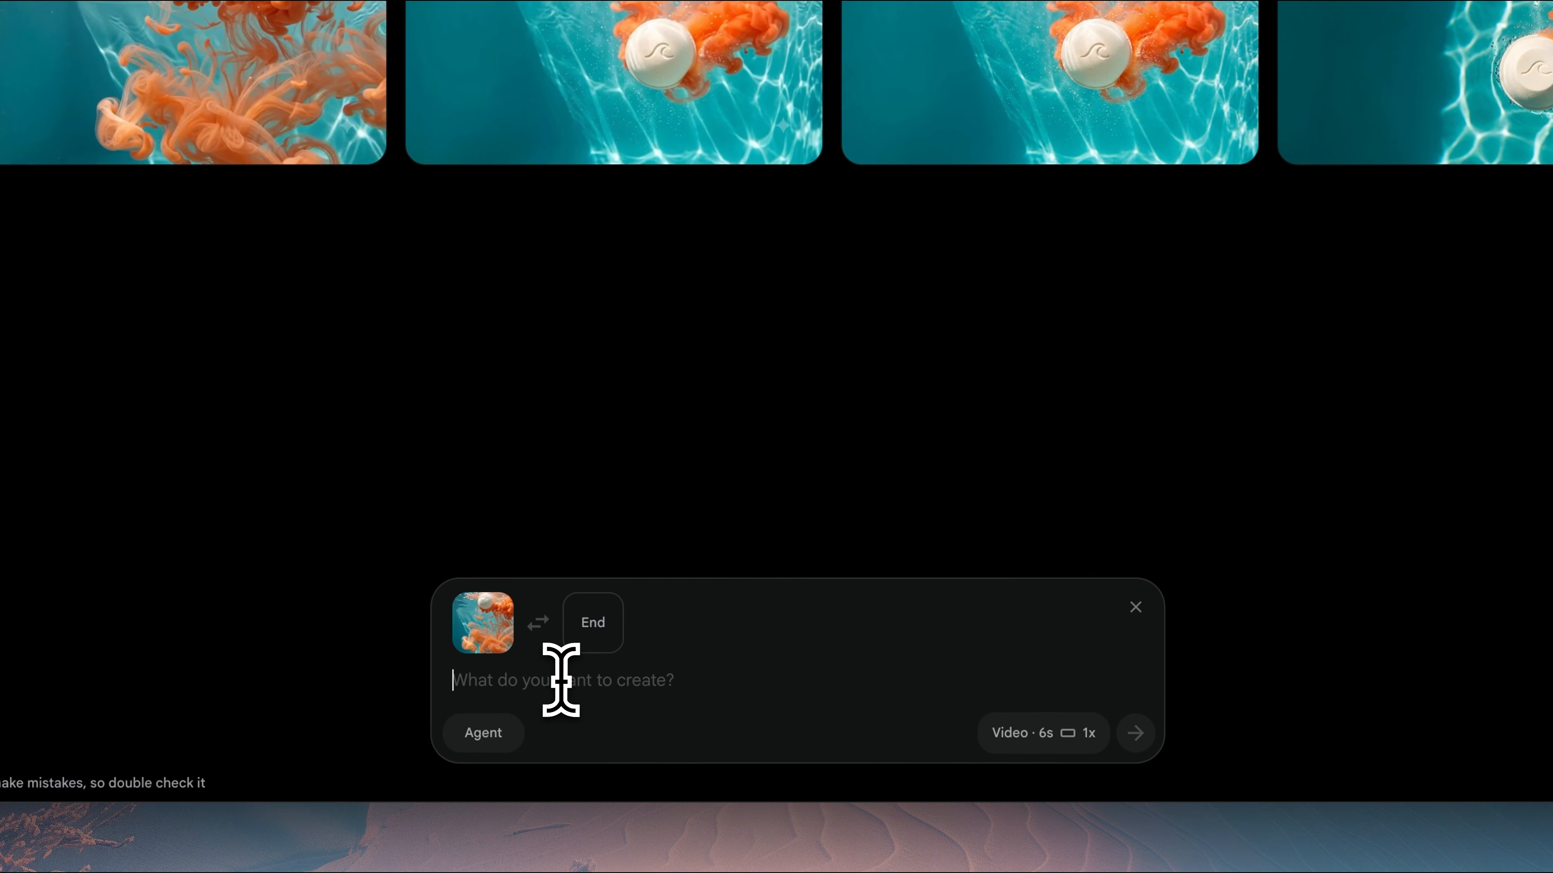
{"action": "type", "text": "The tangerine dye slowly disperses, thins and drifts away as the water clears; the bath sphere drifts gently down toward the lower-left; a new electric magenta-pink dye bloom begins billowing upward from the sphere. The upper-right water becomes calm and clear. Smooth continuous slow motion, no cuts."}
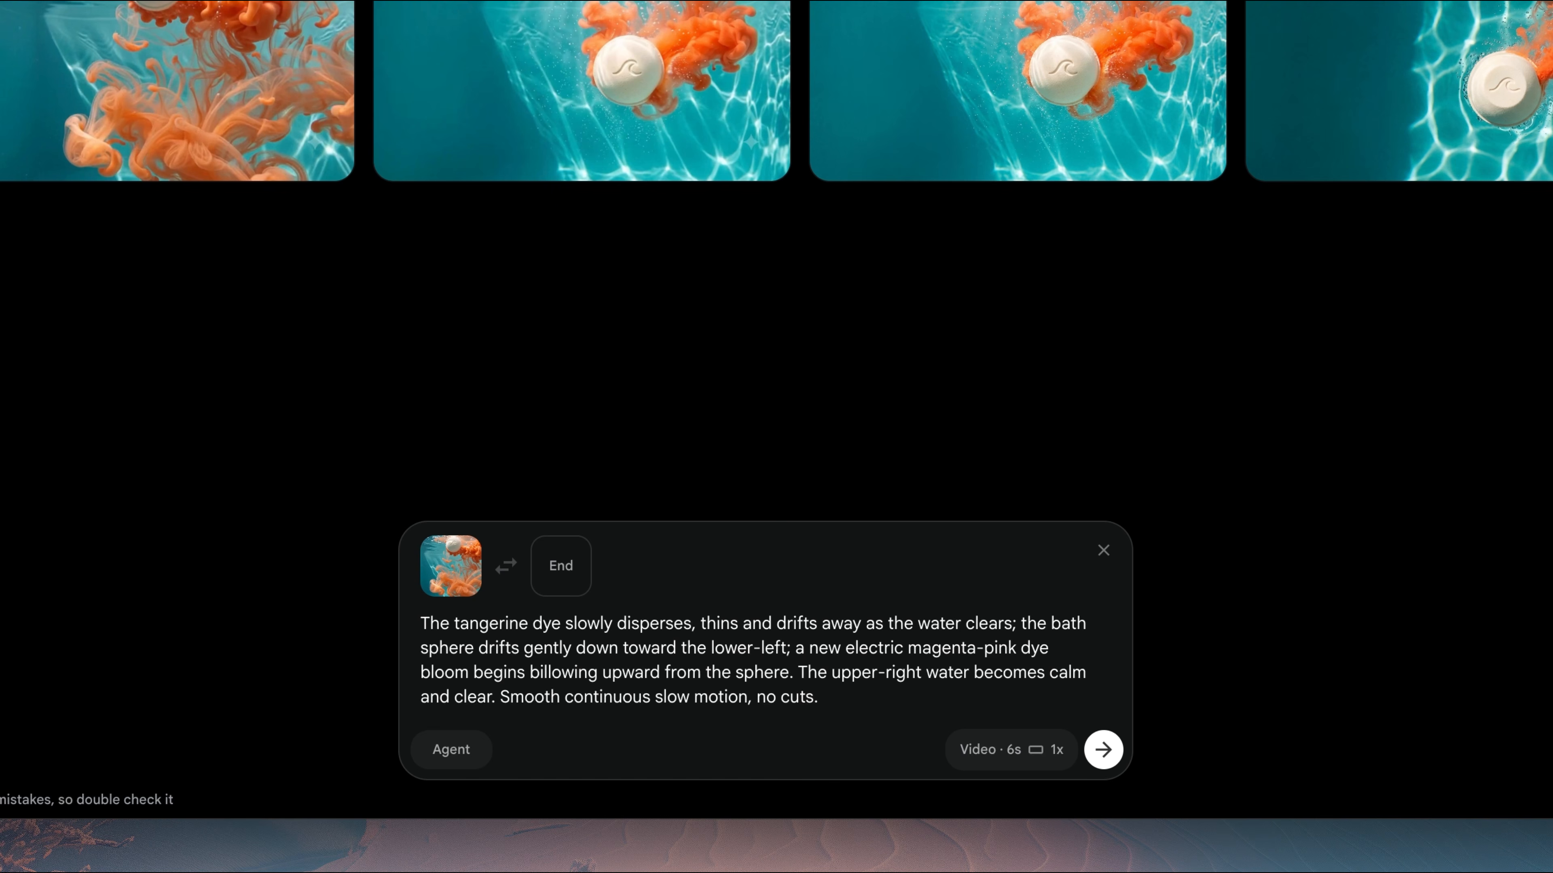
{"action": "left_click", "coordinate": [1103, 749]}
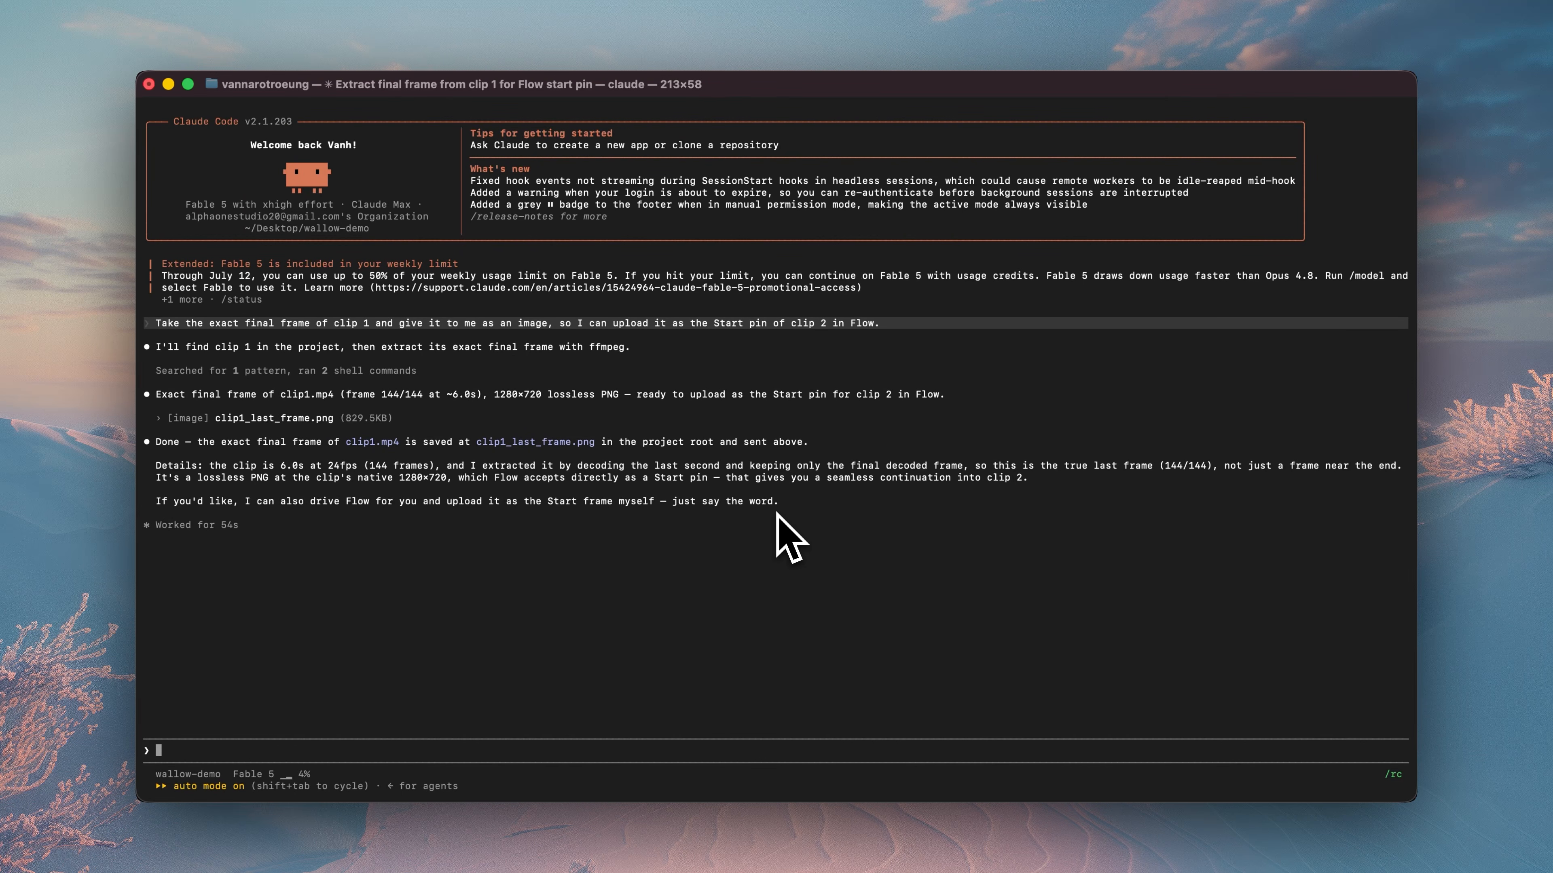
Ask Claude Code to place clip2.mp4's first frame beside clip1_last_frame.png in audit-demo.png and open it to verify the seam
{"action": "type", "text": "Extract the very first frame of clip2.mp4 as an image, then place it side by side with clip1_last_frame.png in a single image called audit-demo.png and open it, so I can verify the seam between clip 1 and clip 2 is frame-identical."}
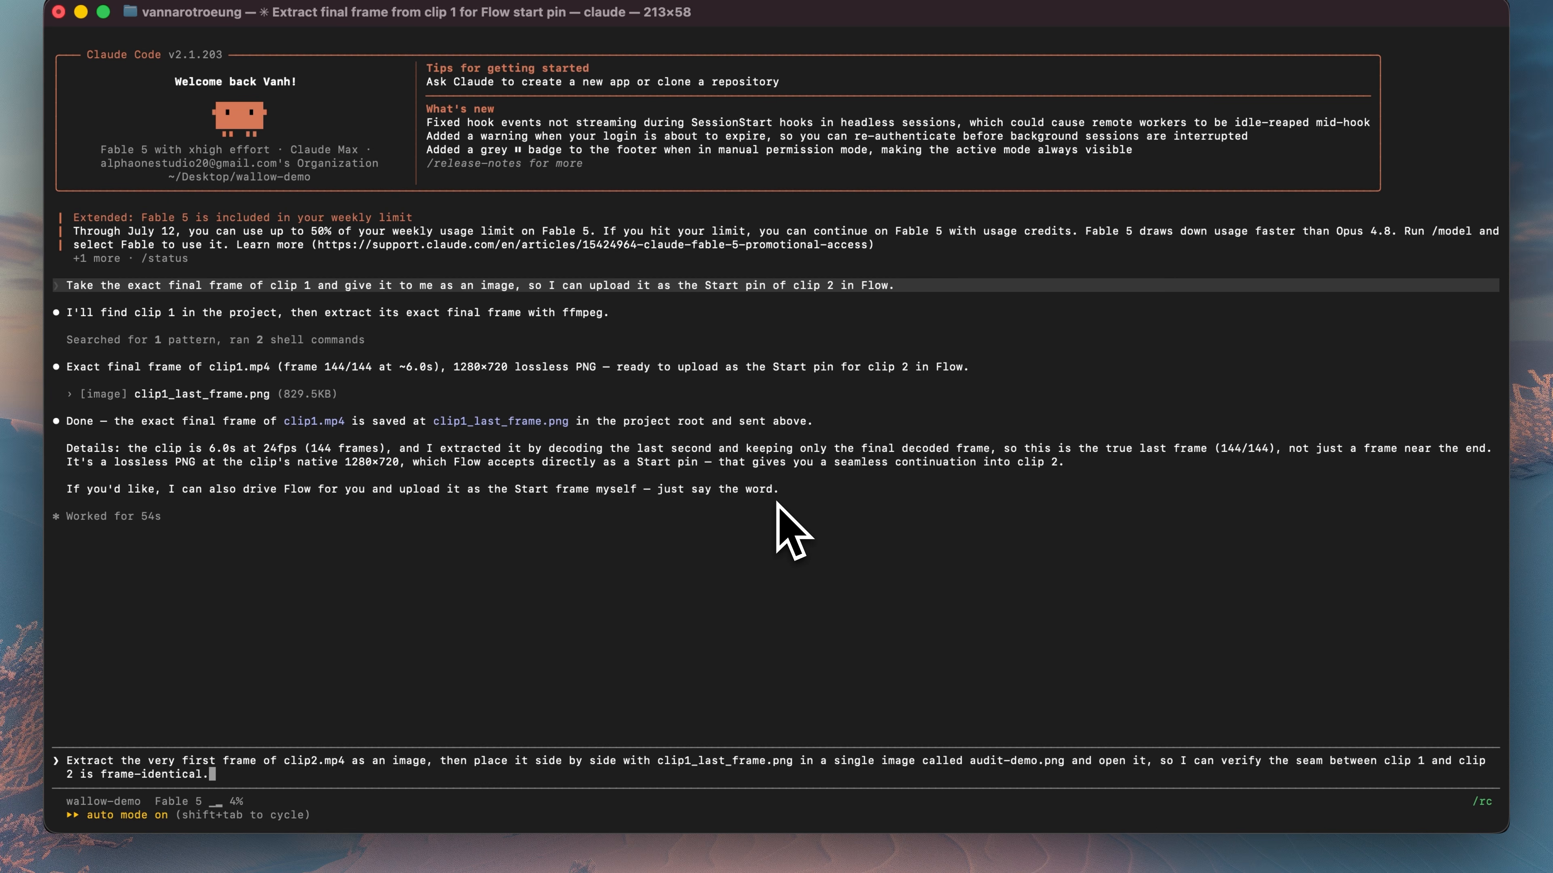
{"action": "key", "text": "Return"}
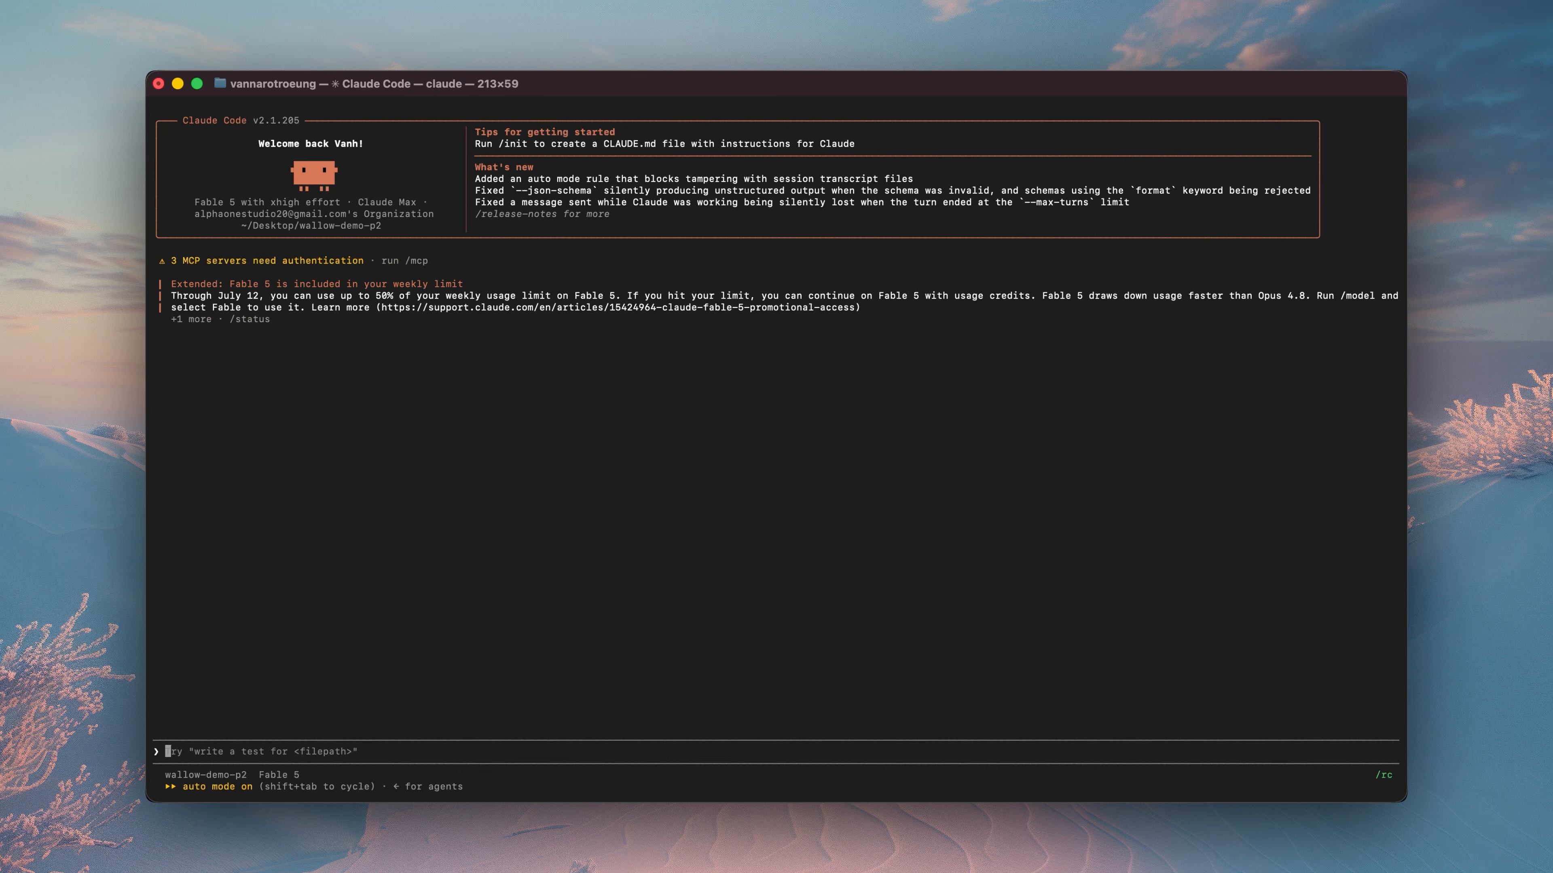
Ask Claude Code to concatenate clip1.mp4 and clip2.mp4 into master.mp4 without crossfades, upscaled to 1600x900 with lanczos and a gentle sharpen
{"action": "type", "text": "Concatenate my two clips clip1.mp4 and clip2.mp4 in order into one master.mp4 with NO crossfades anywhere, since the boundary between them is already frame-identical. Then upscale the master to a crisp 1600x900 using a lanczos filter and a gentle sharpen, because the clips are only 720p and there is no upscale in Flow."}
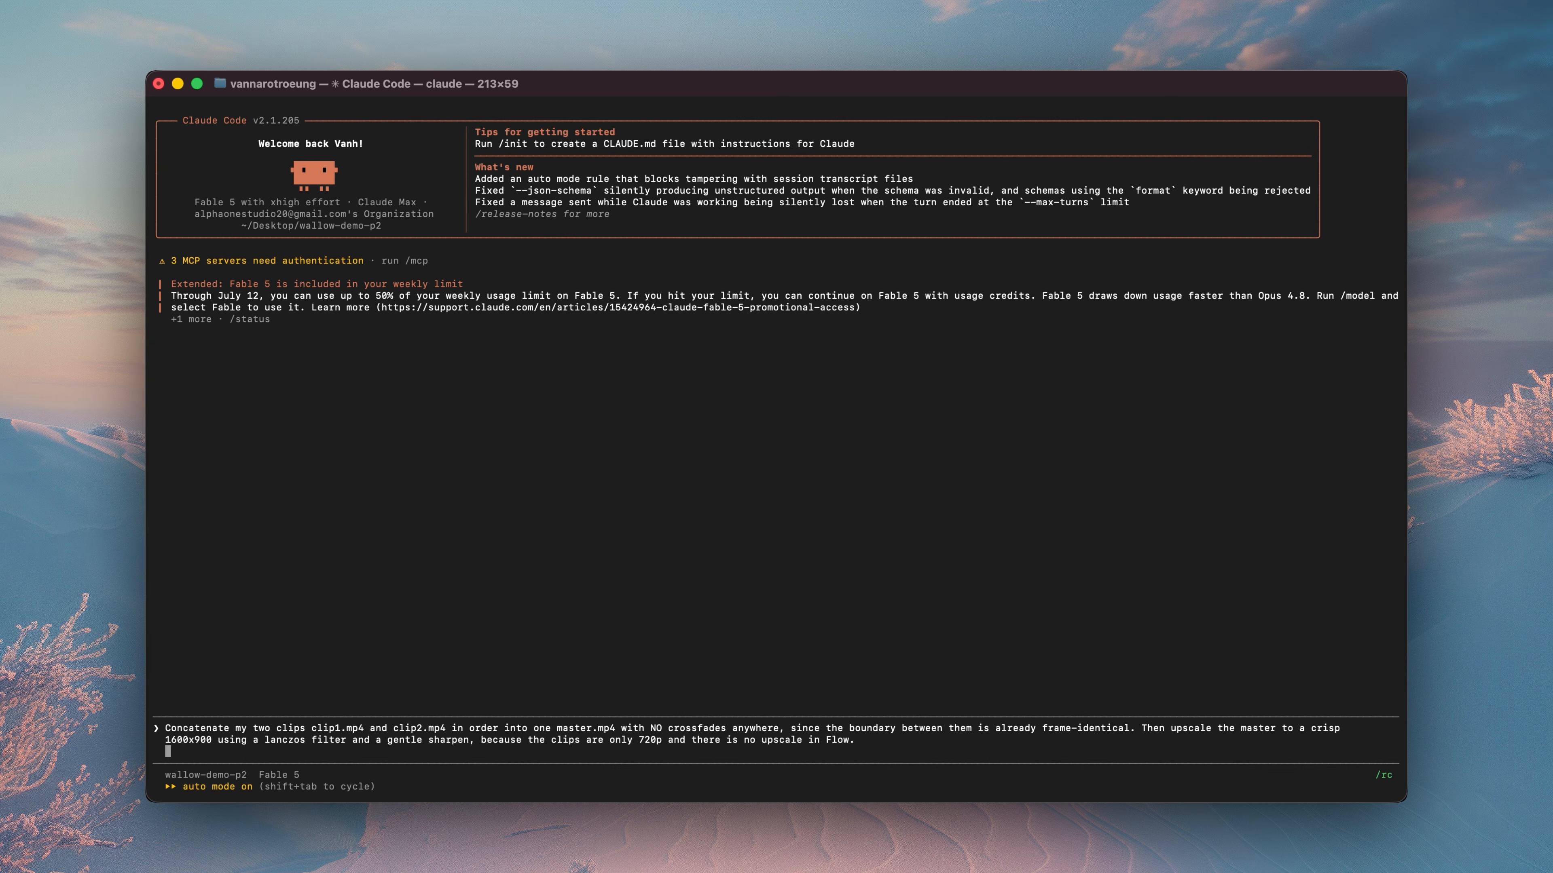
{"action": "key", "text": "Return"}
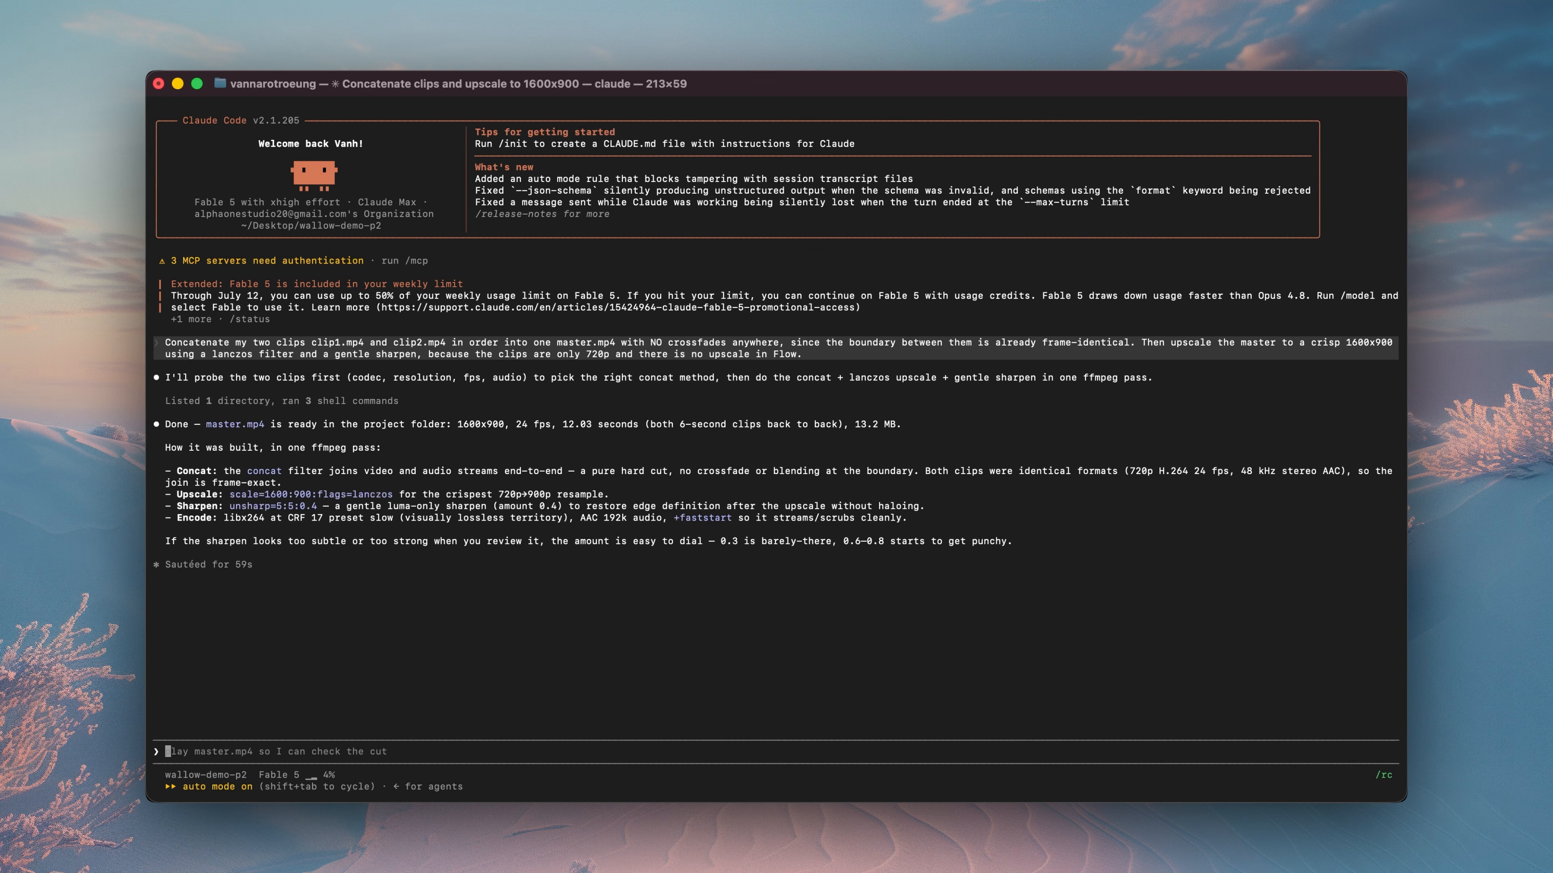
Ask Claude Code to extract every second frame of master.mp4 as separate numbered 1600x900 stills (f_001, f_002) in a frames folder
{"action": "type", "text": "Extract every second frame of master.mp4 as a numbered image sequence at 1600x900 into a frames folder (f_001, f_002, and so on). Make sure it writes SEPARATE numbered stills, not one single file, because the encoder defaults to a single output and that is the classic trap here."}
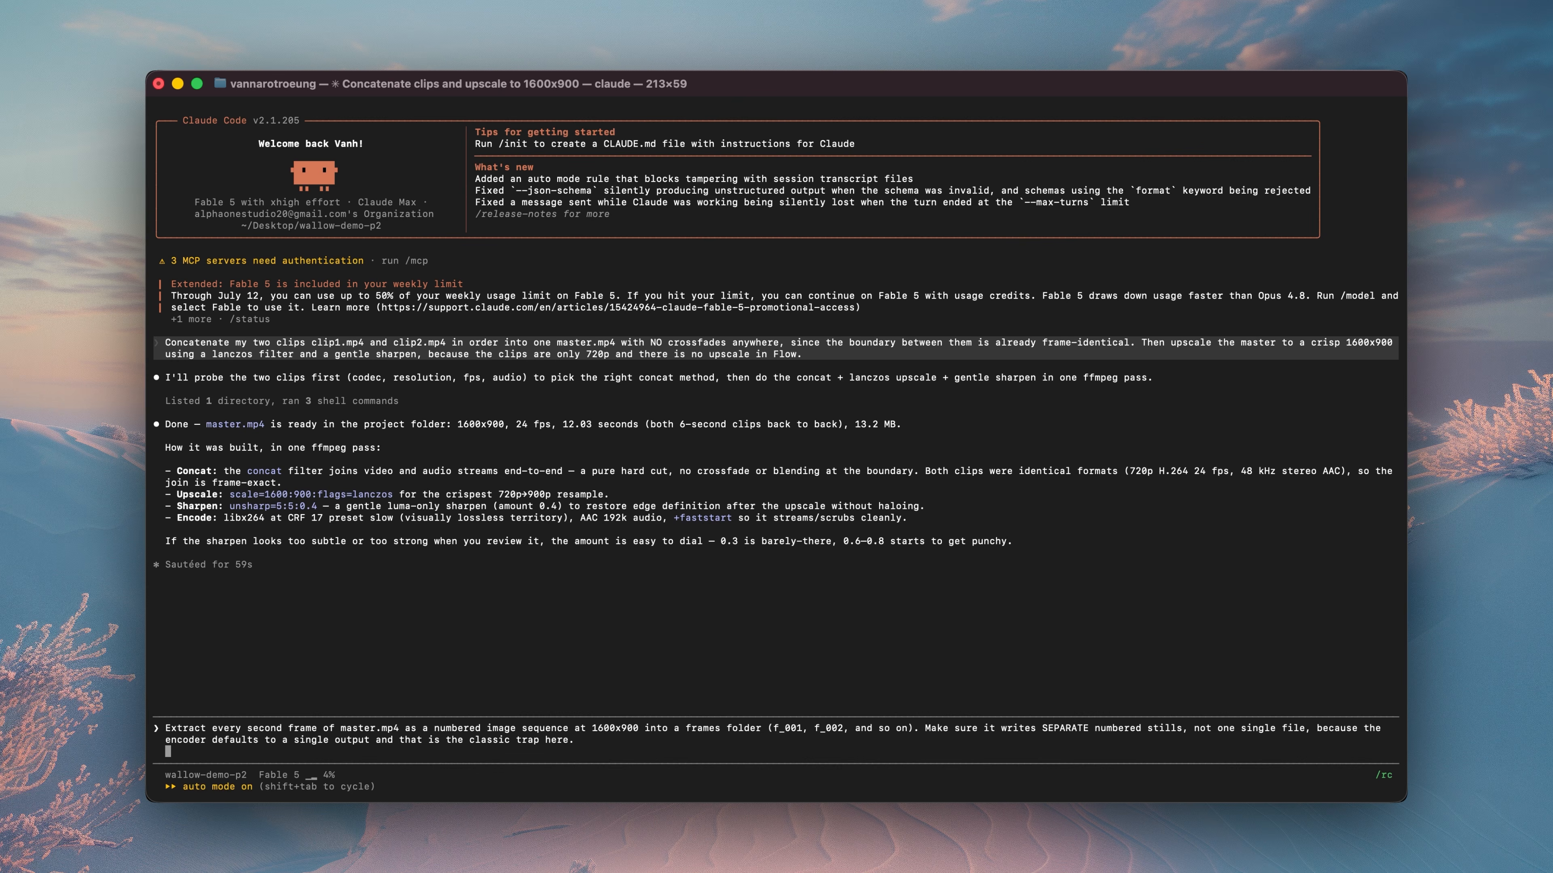
{"action": "key", "text": "Return"}
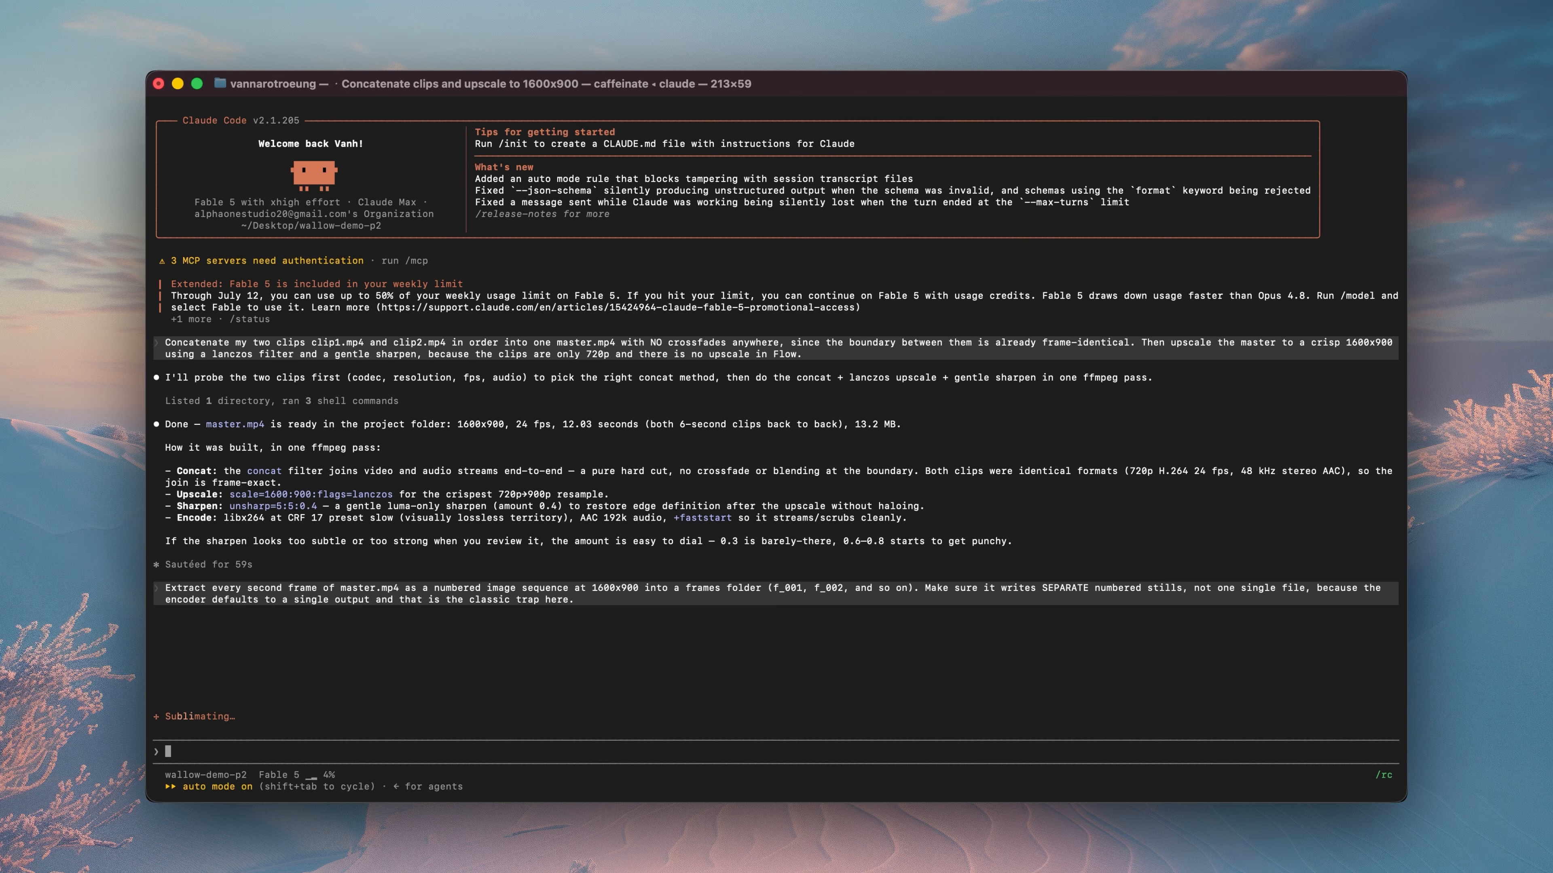
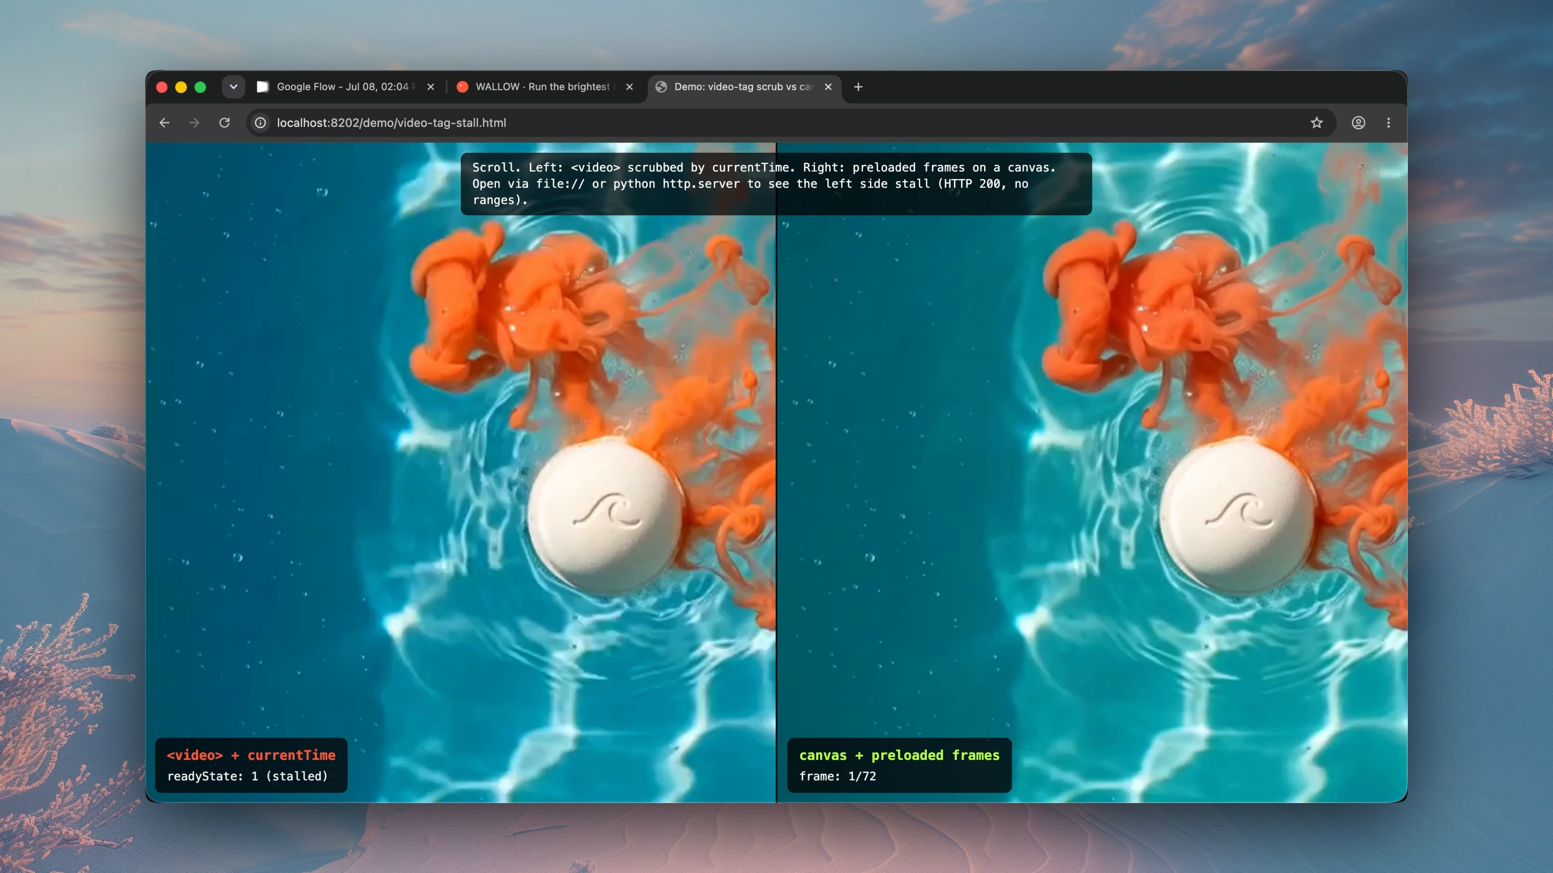
Scroll the stall demo down and back up to compare video-tag currentTime scrubbing with preloaded frames on a canvas
{"action": "scroll", "coordinate": [776, 471], "scroll_direction": "down", "scroll_amount": 5}
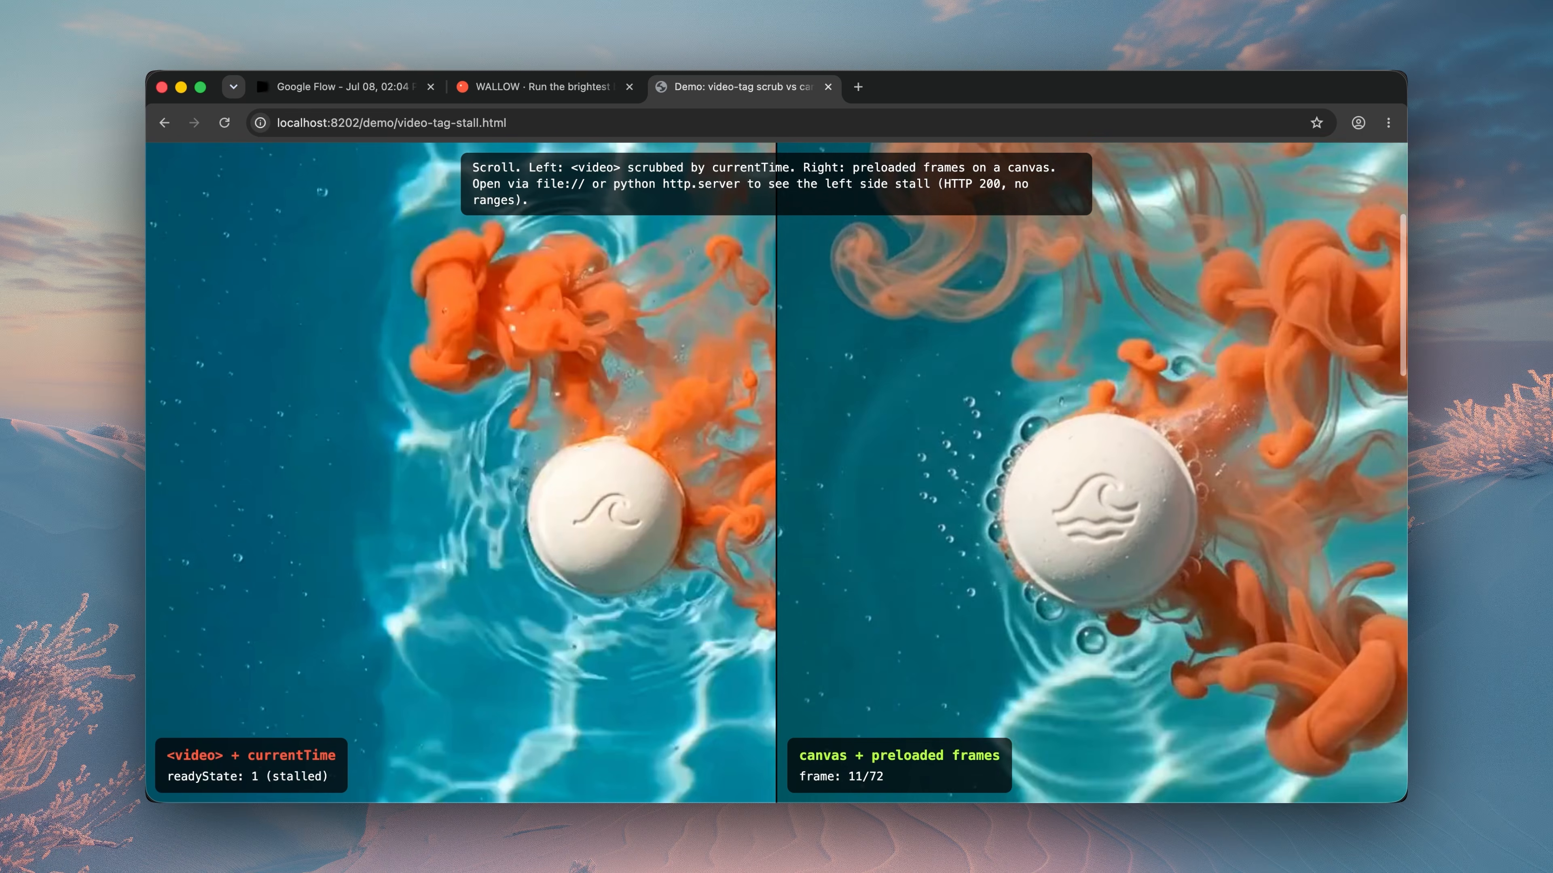
{"action": "scroll", "coordinate": [777, 471], "scroll_direction": "down", "scroll_amount": 15}
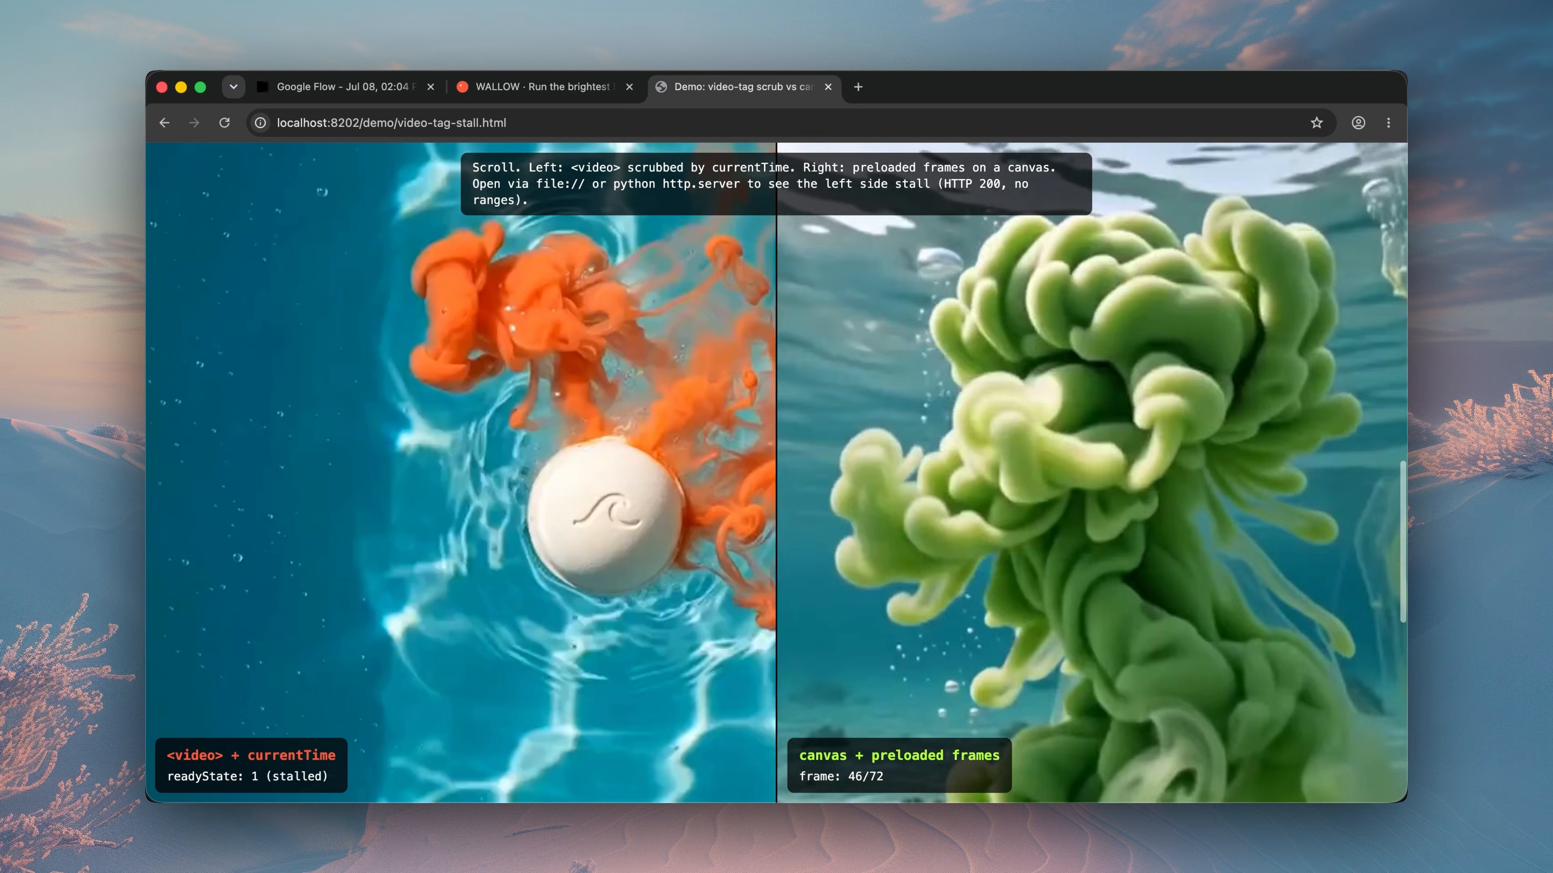
{"action": "scroll", "coordinate": [776, 471], "scroll_direction": "down", "scroll_amount": 10}
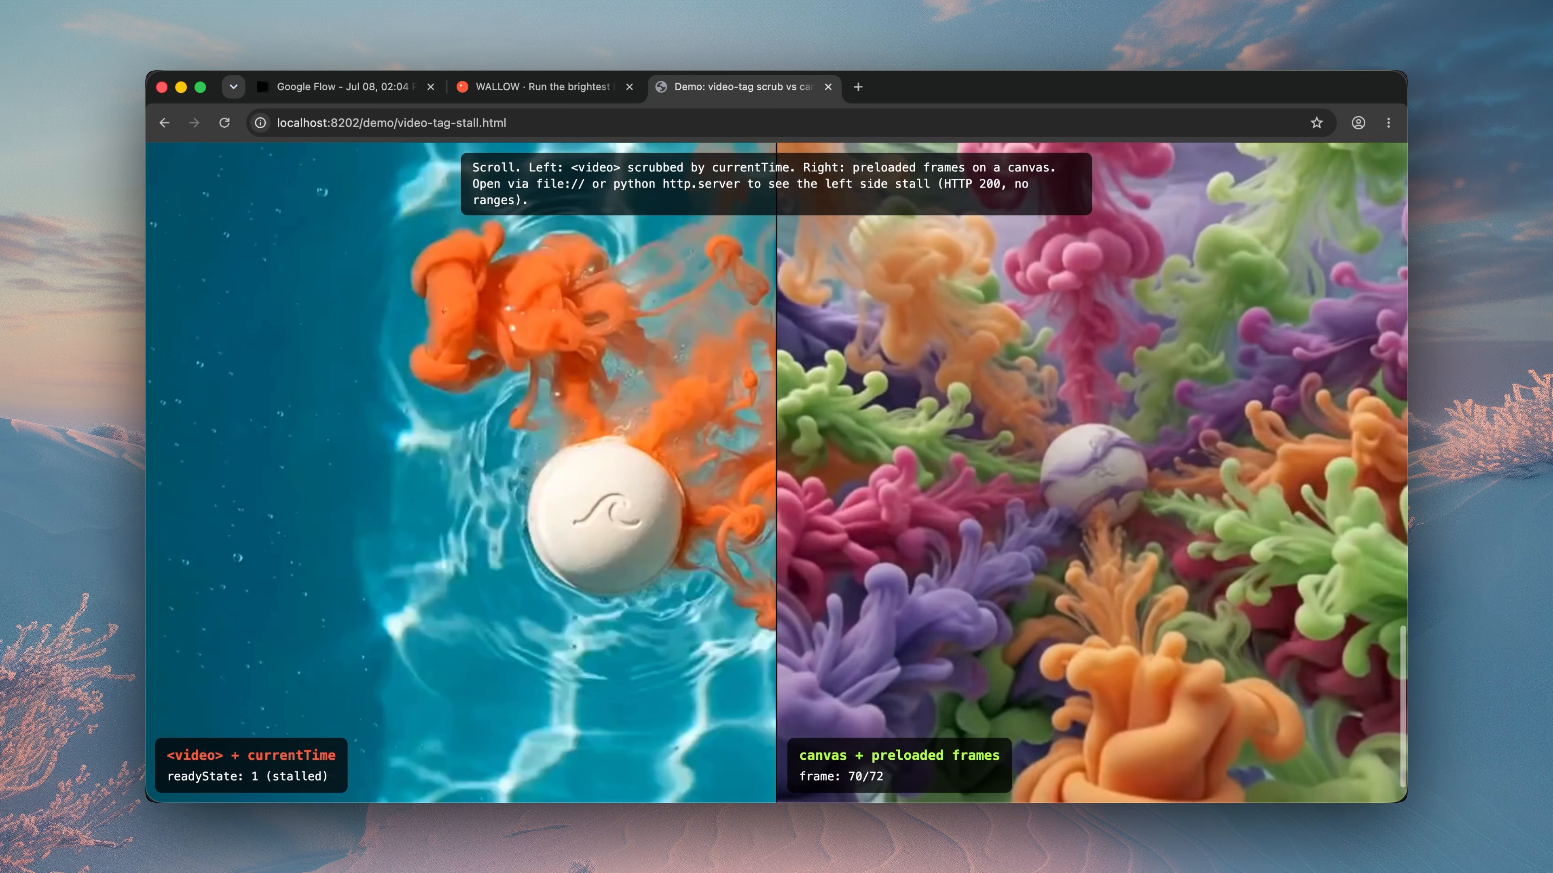
{"action": "scroll", "coordinate": [776, 471], "scroll_direction": "down", "scroll_amount": 1}
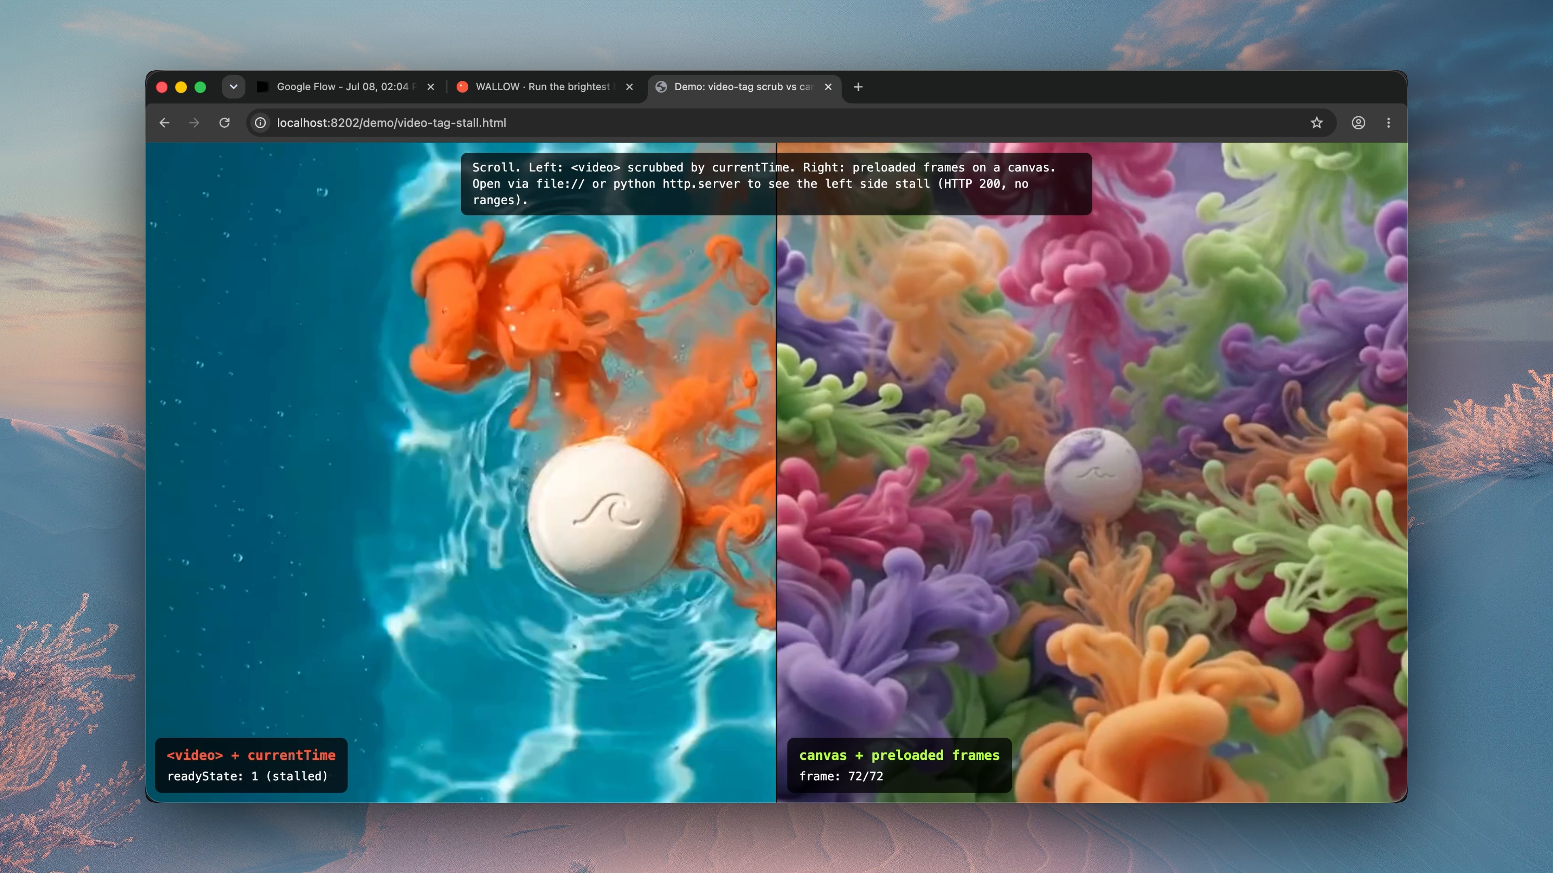
{"action": "scroll", "coordinate": [776, 471], "scroll_direction": "up", "scroll_amount": 18}
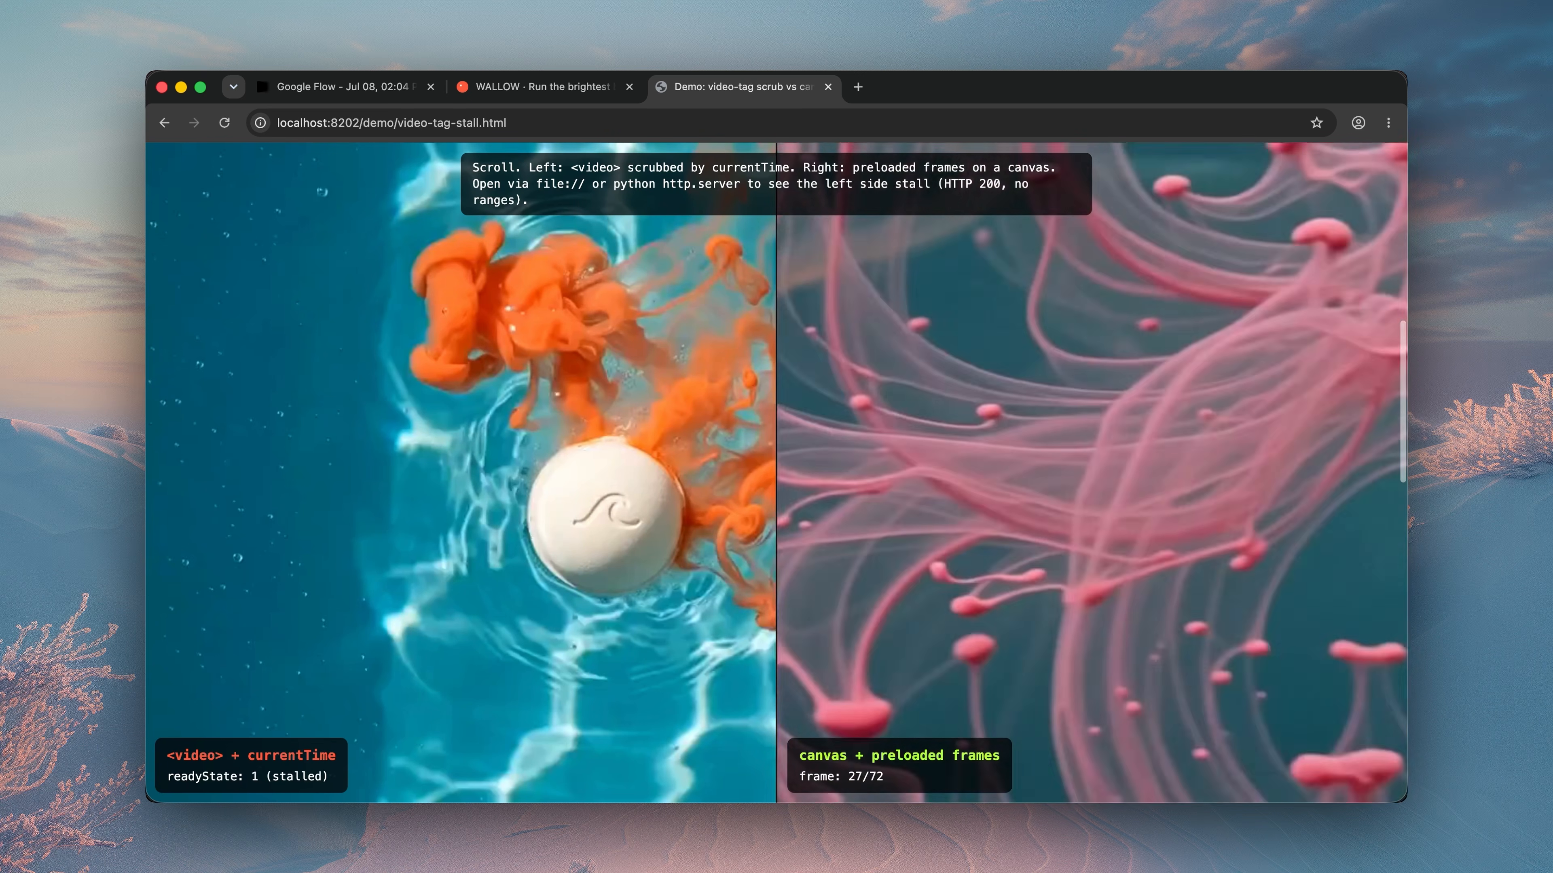
{"action": "scroll", "coordinate": [776, 471], "scroll_direction": "up", "scroll_amount": 10}
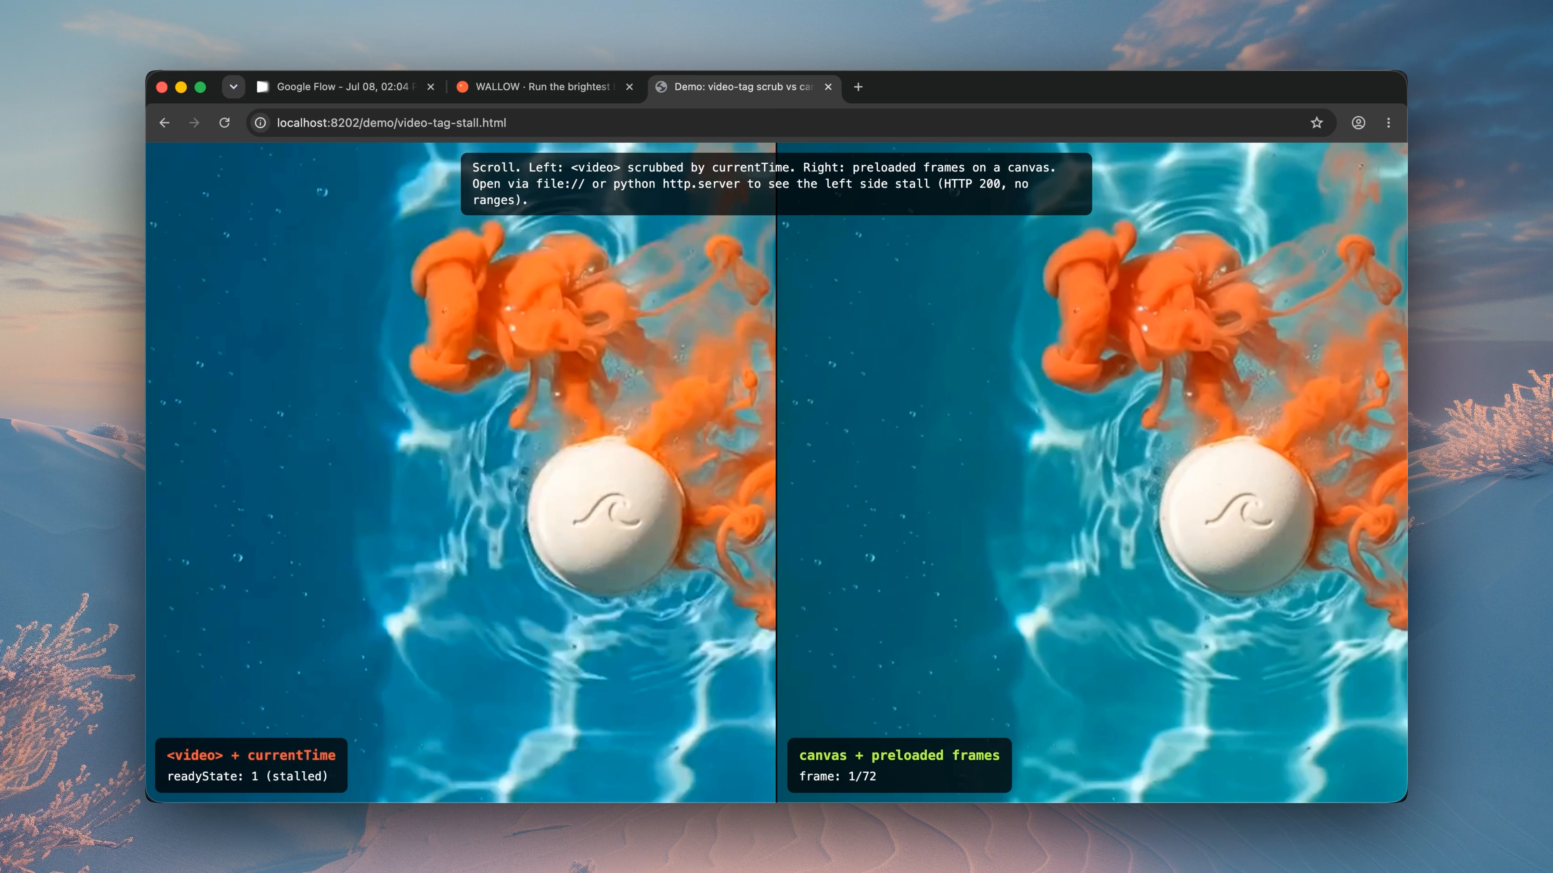
Switch to the WALLOW landing page and examine how its background frames follow scrolling from the cover to the bath statement
{"action": "key", "text": "ctrl+shift+Tab"}
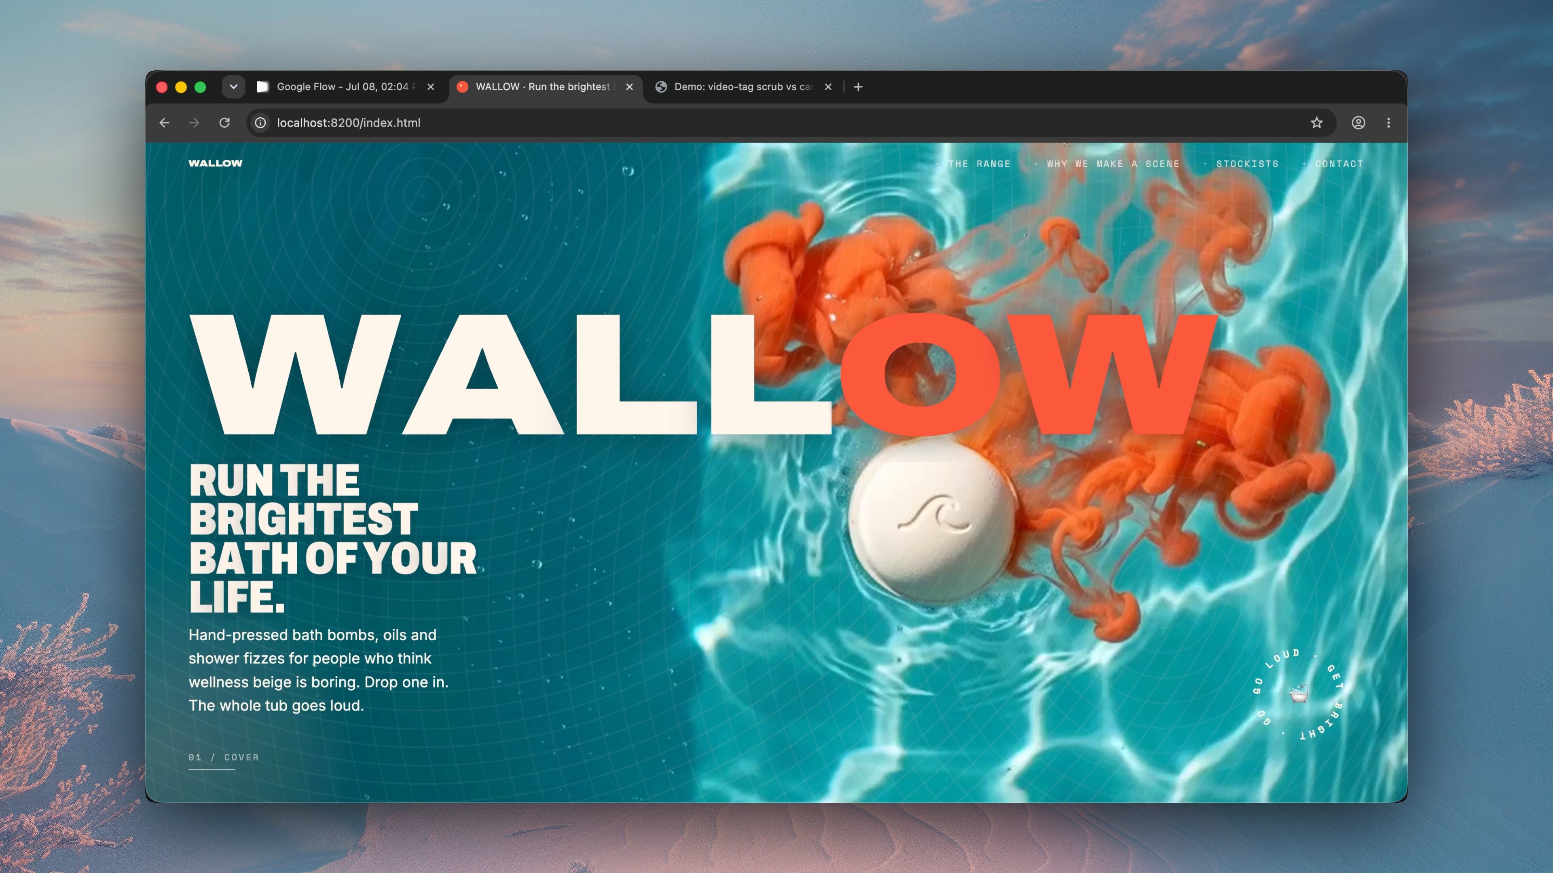
{"action": "scroll", "coordinate": [777, 472], "scroll_direction": "down", "scroll_amount": 2}
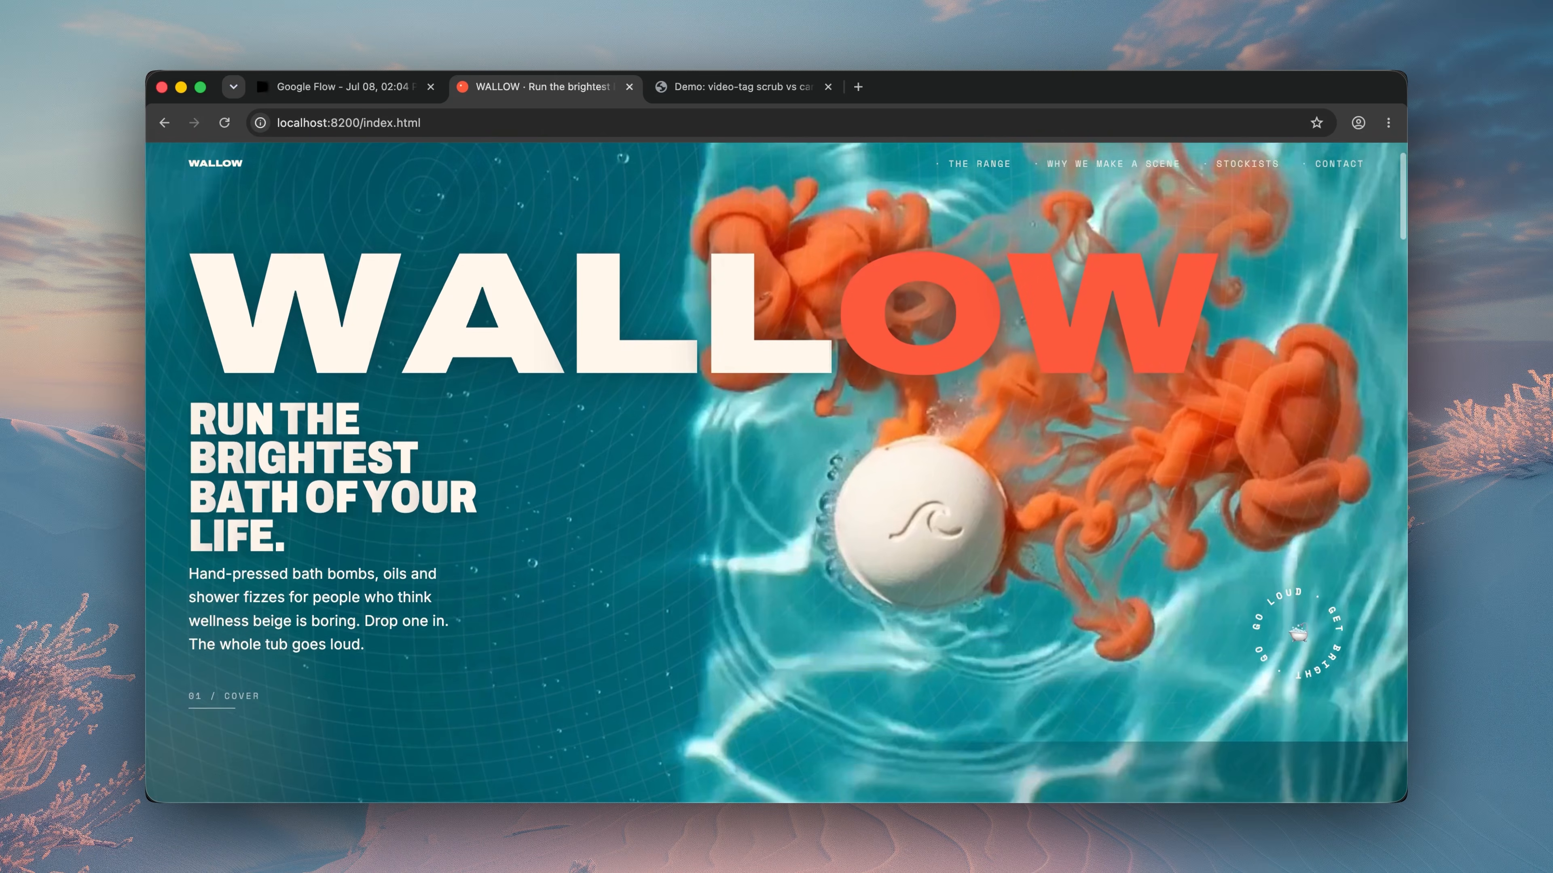
{"action": "scroll", "coordinate": [776, 473], "scroll_direction": "down", "scroll_amount": 5}
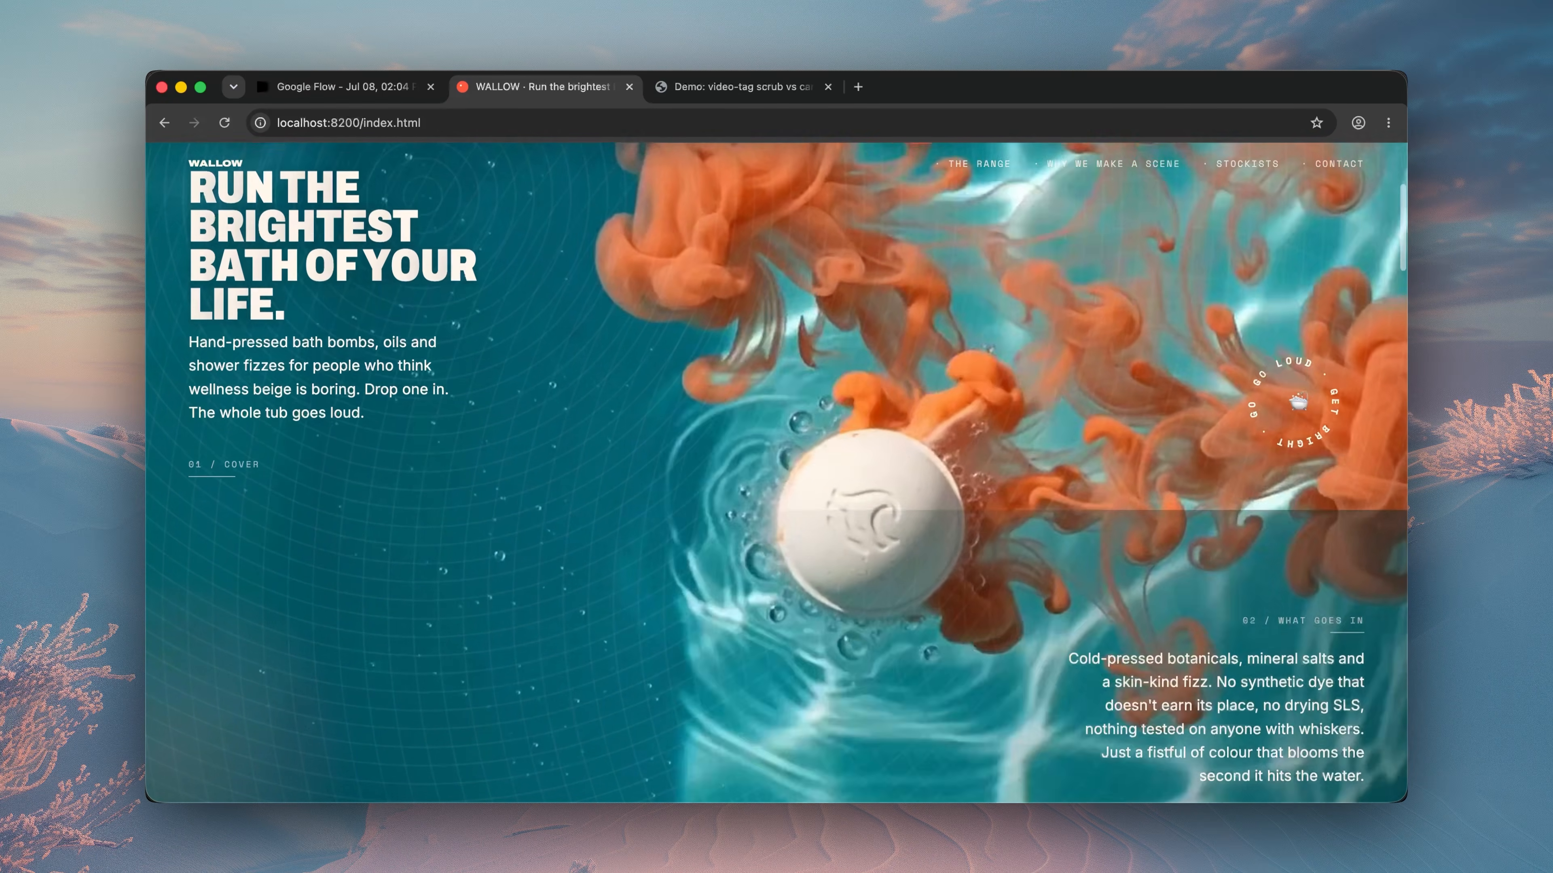
{"action": "scroll", "coordinate": [776, 473], "scroll_direction": "down", "scroll_amount": 9}
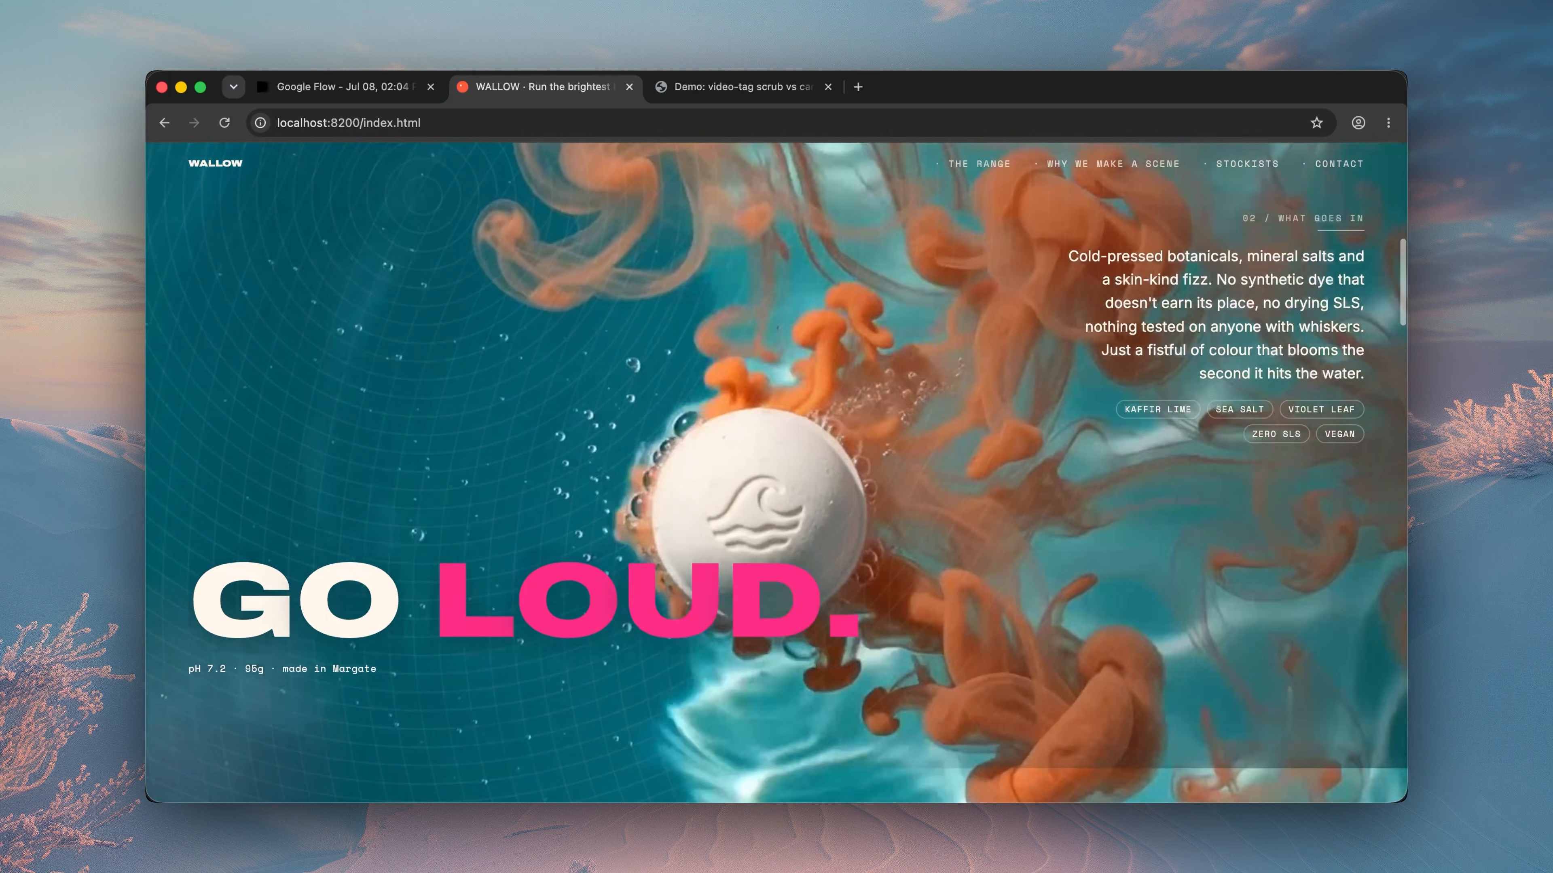
{"action": "scroll", "coordinate": [777, 472], "scroll_direction": "down", "scroll_amount": 10}
{"action": "scroll", "coordinate": [776, 473], "scroll_direction": "down", "scroll_amount": 12}
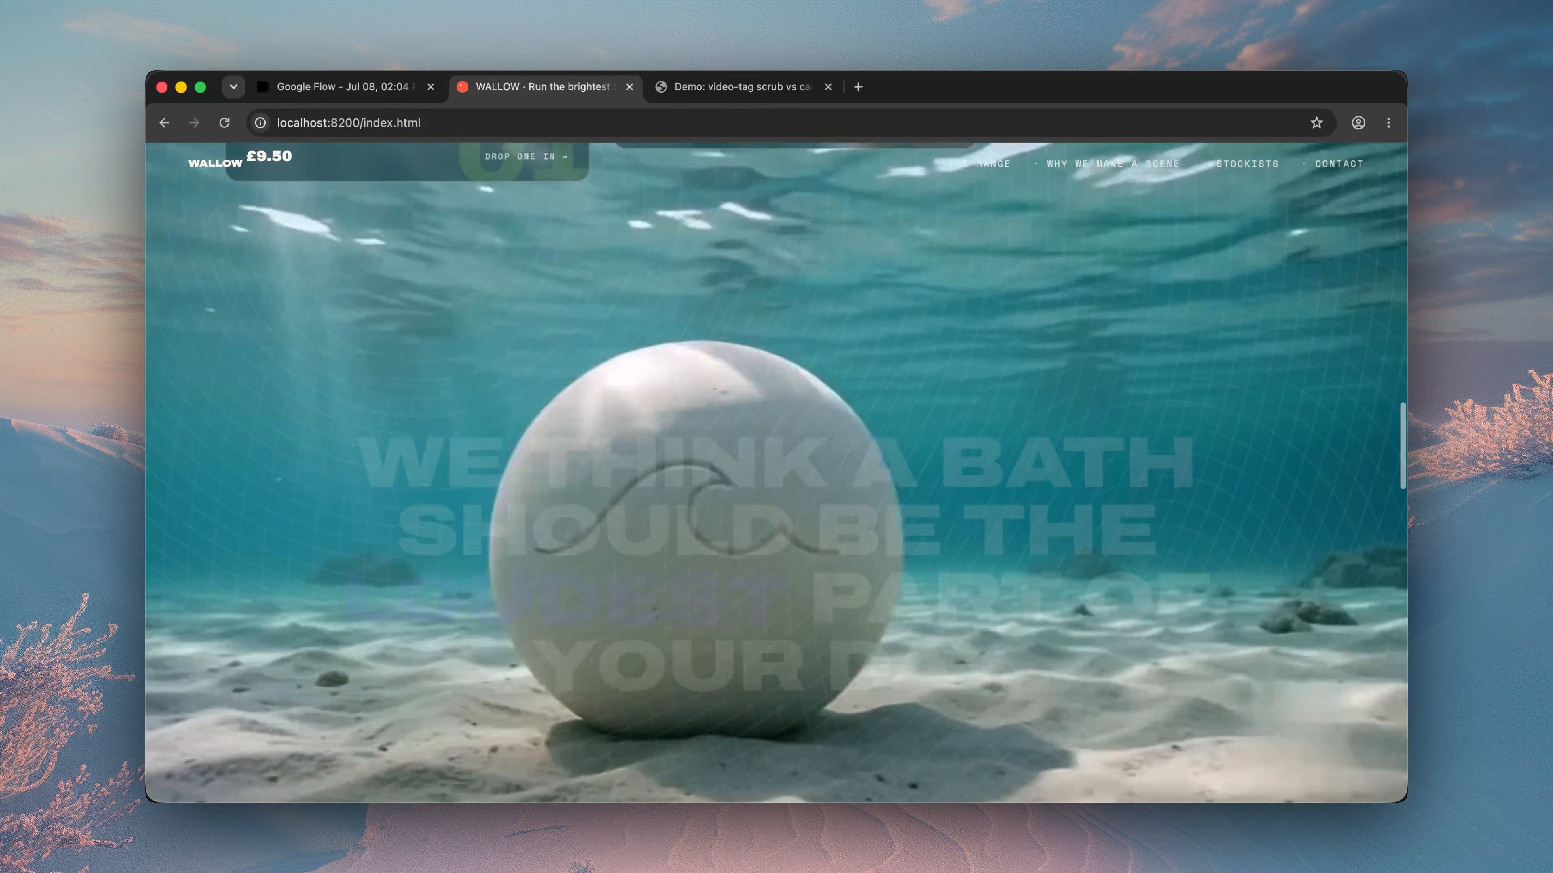
{"action": "scroll", "coordinate": [777, 472], "scroll_direction": "down", "scroll_amount": 8}
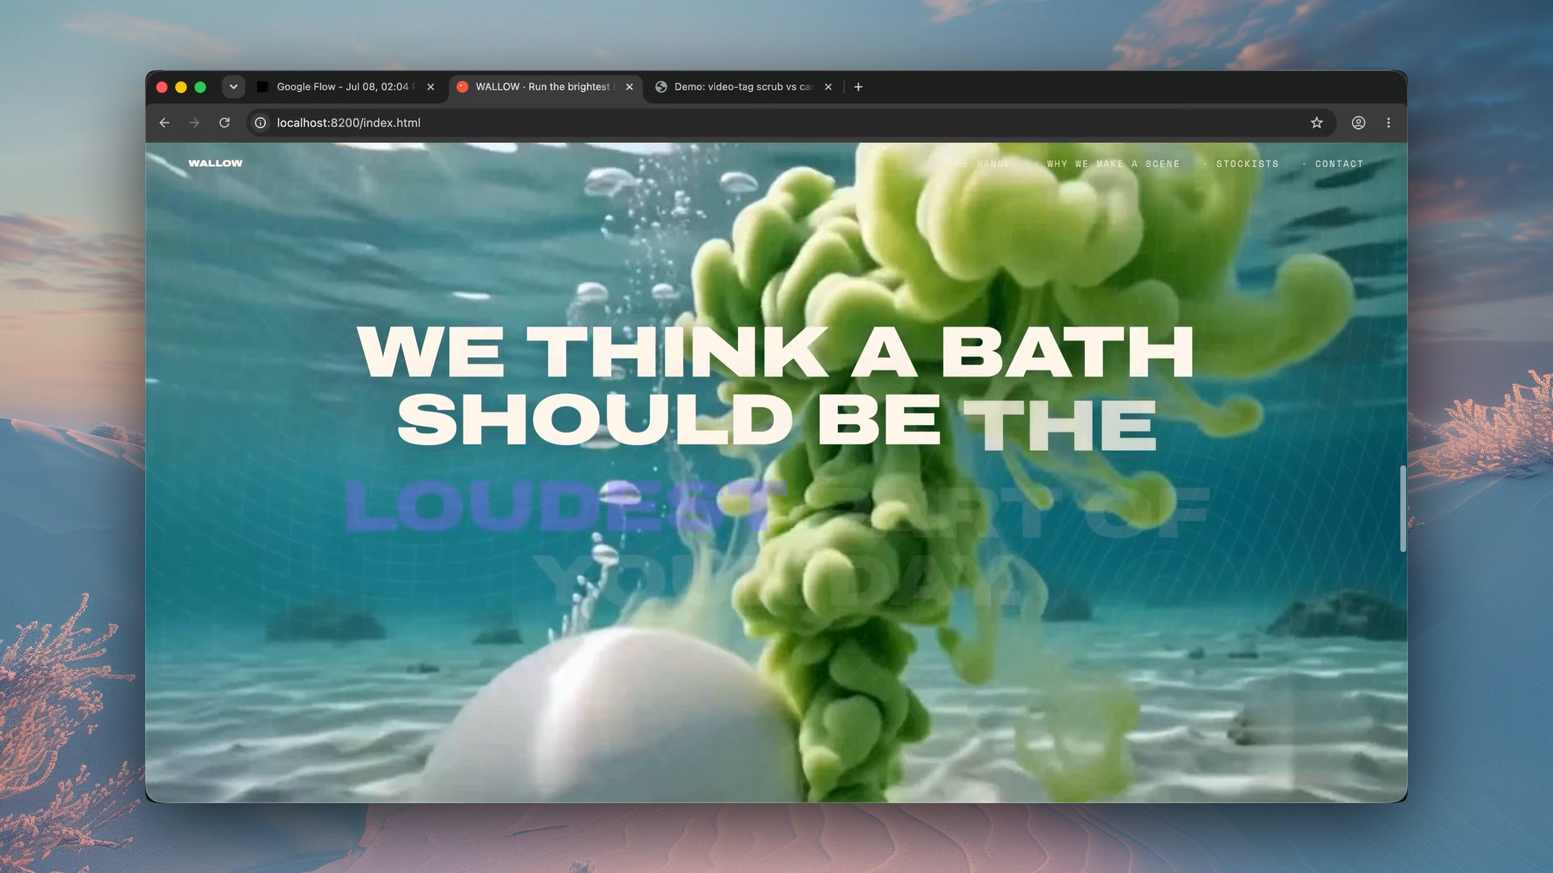
{"action": "scroll", "coordinate": [776, 472], "scroll_direction": "down", "scroll_amount": 6}
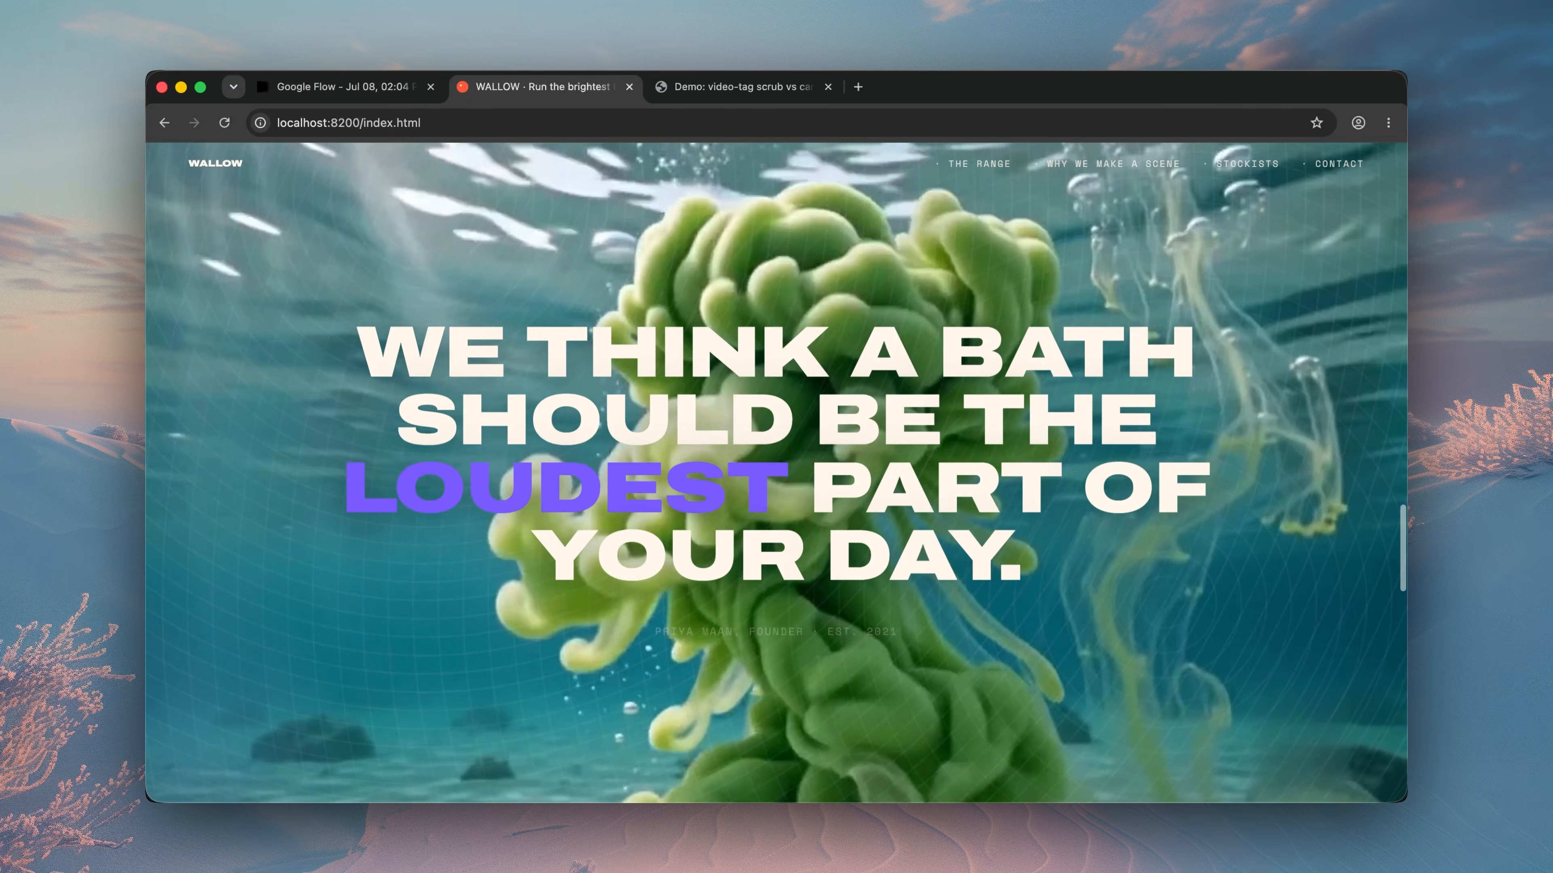
{"action": "scroll", "coordinate": [777, 473], "scroll_direction": "down", "scroll_amount": 3}
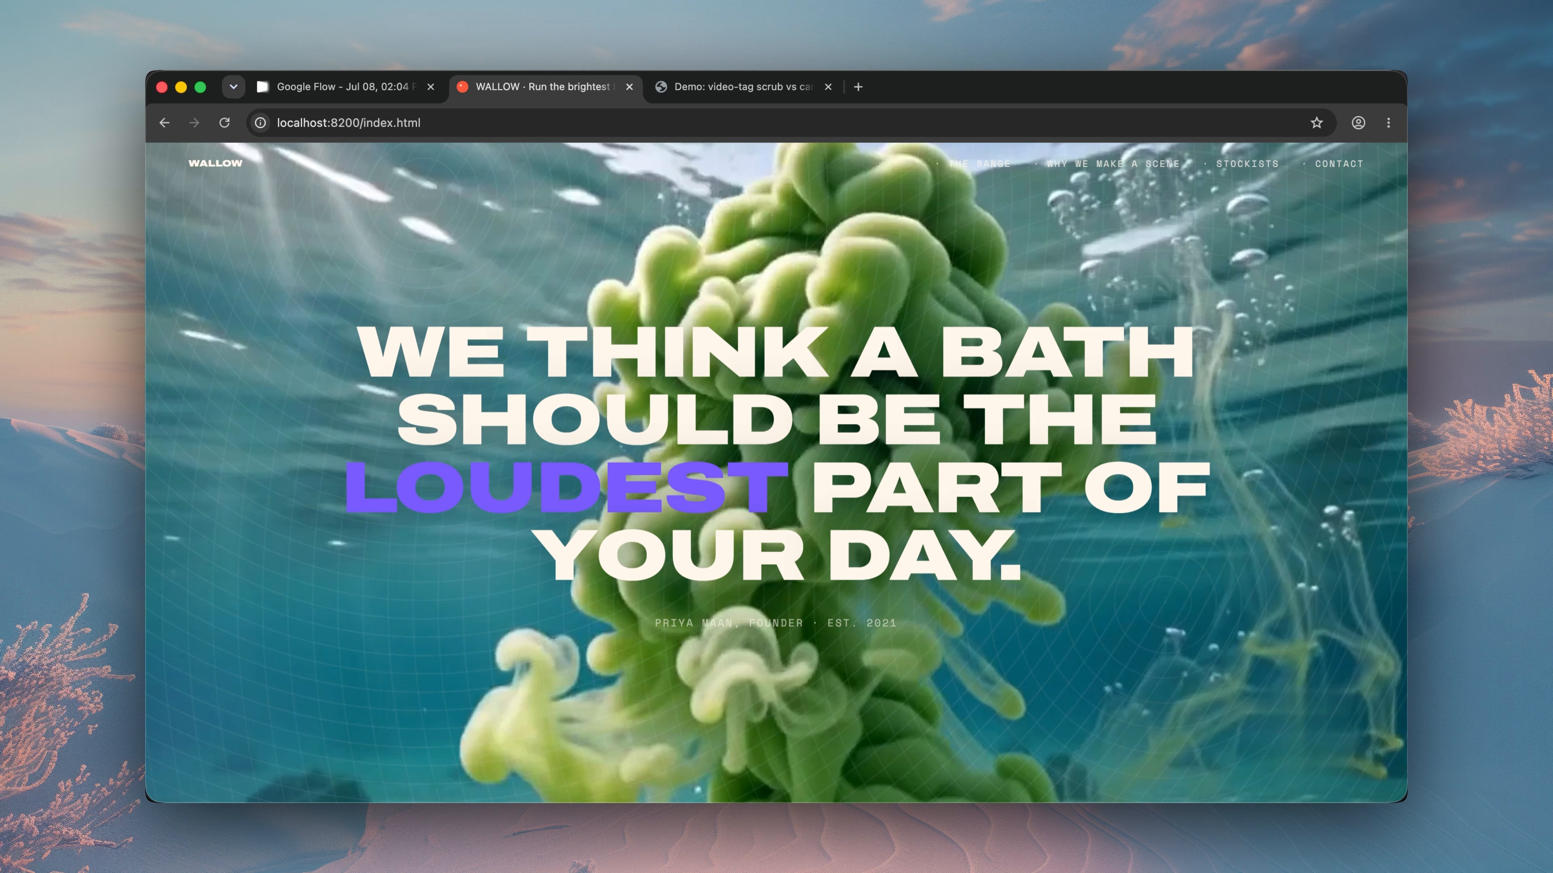
Scrub the WALLOW page back from the bath statement to the cover to check that the frames play in reverse
{"action": "scroll", "coordinate": [776, 471], "scroll_direction": "down", "scroll_amount": 10}
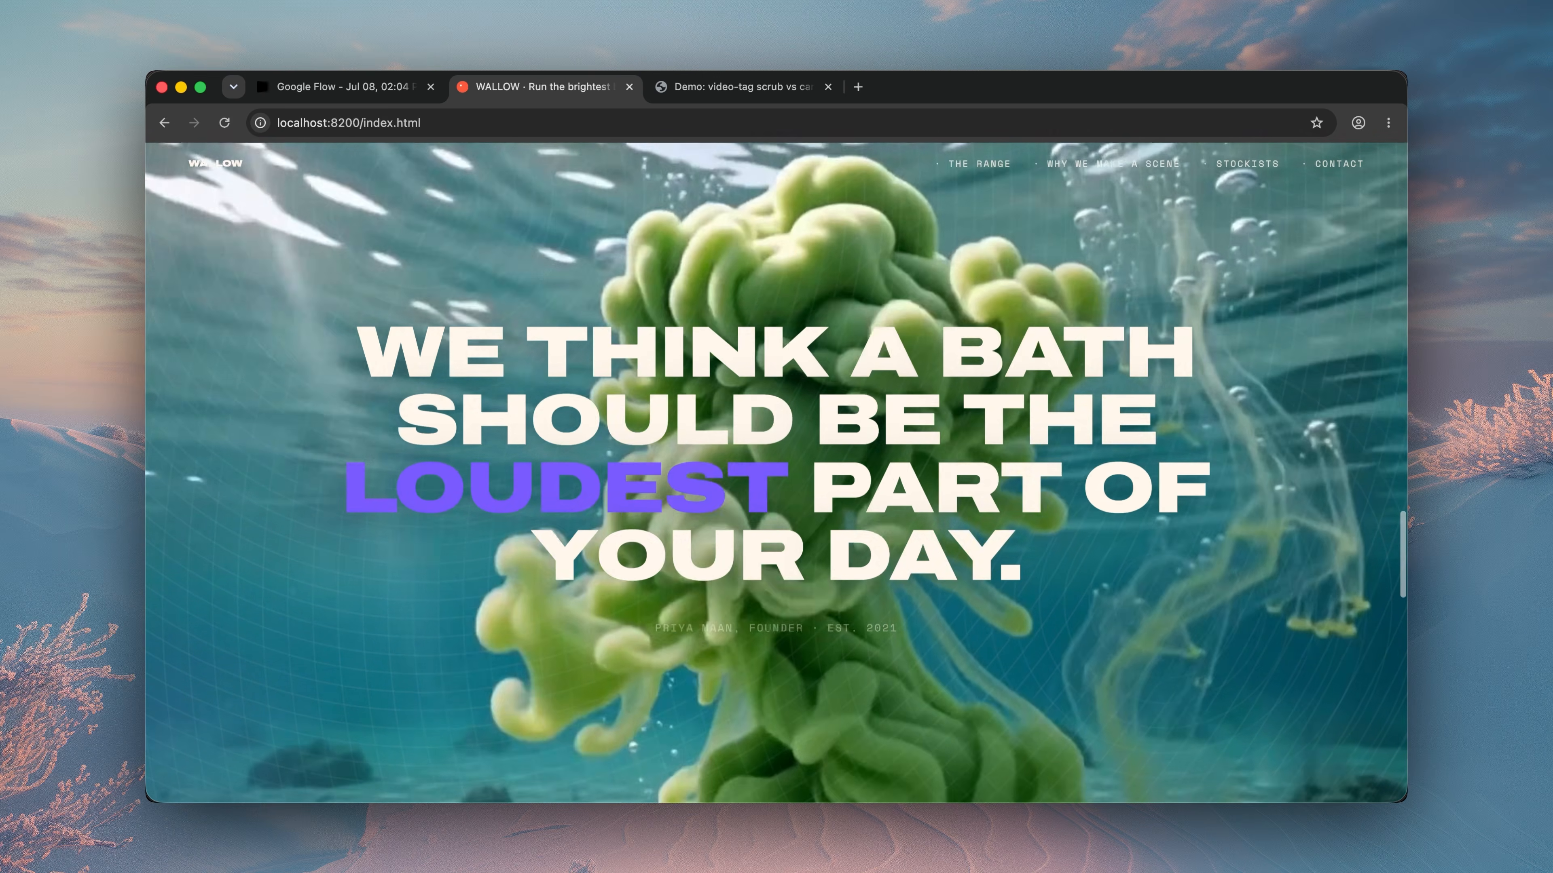
{"action": "scroll", "coordinate": [777, 471], "scroll_direction": "down", "scroll_amount": 10}
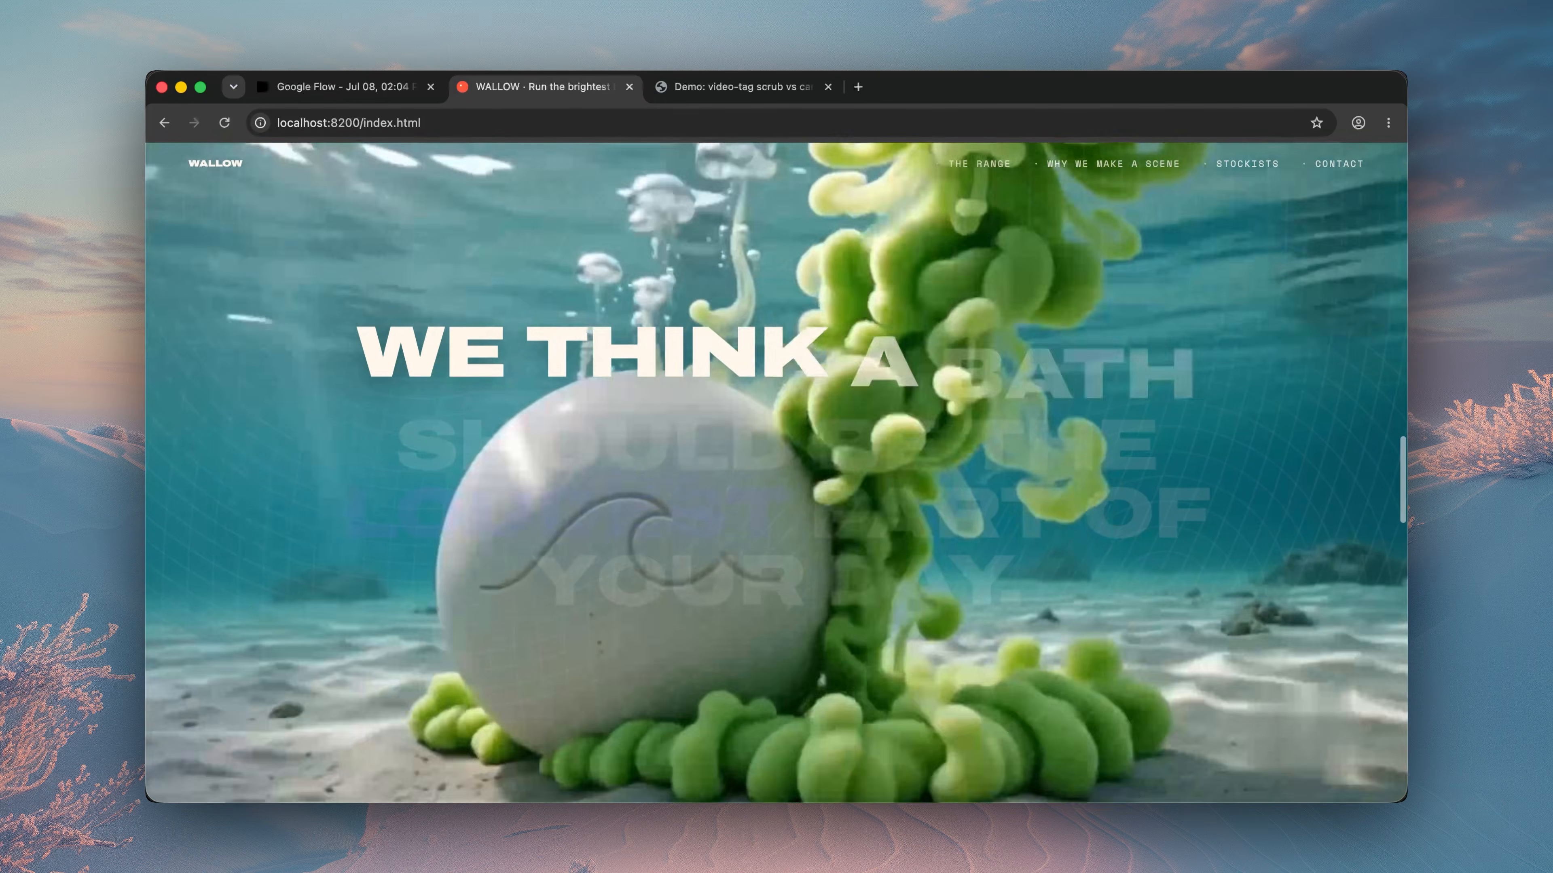
{"action": "scroll", "coordinate": [776, 471], "scroll_direction": "up", "scroll_amount": 10}
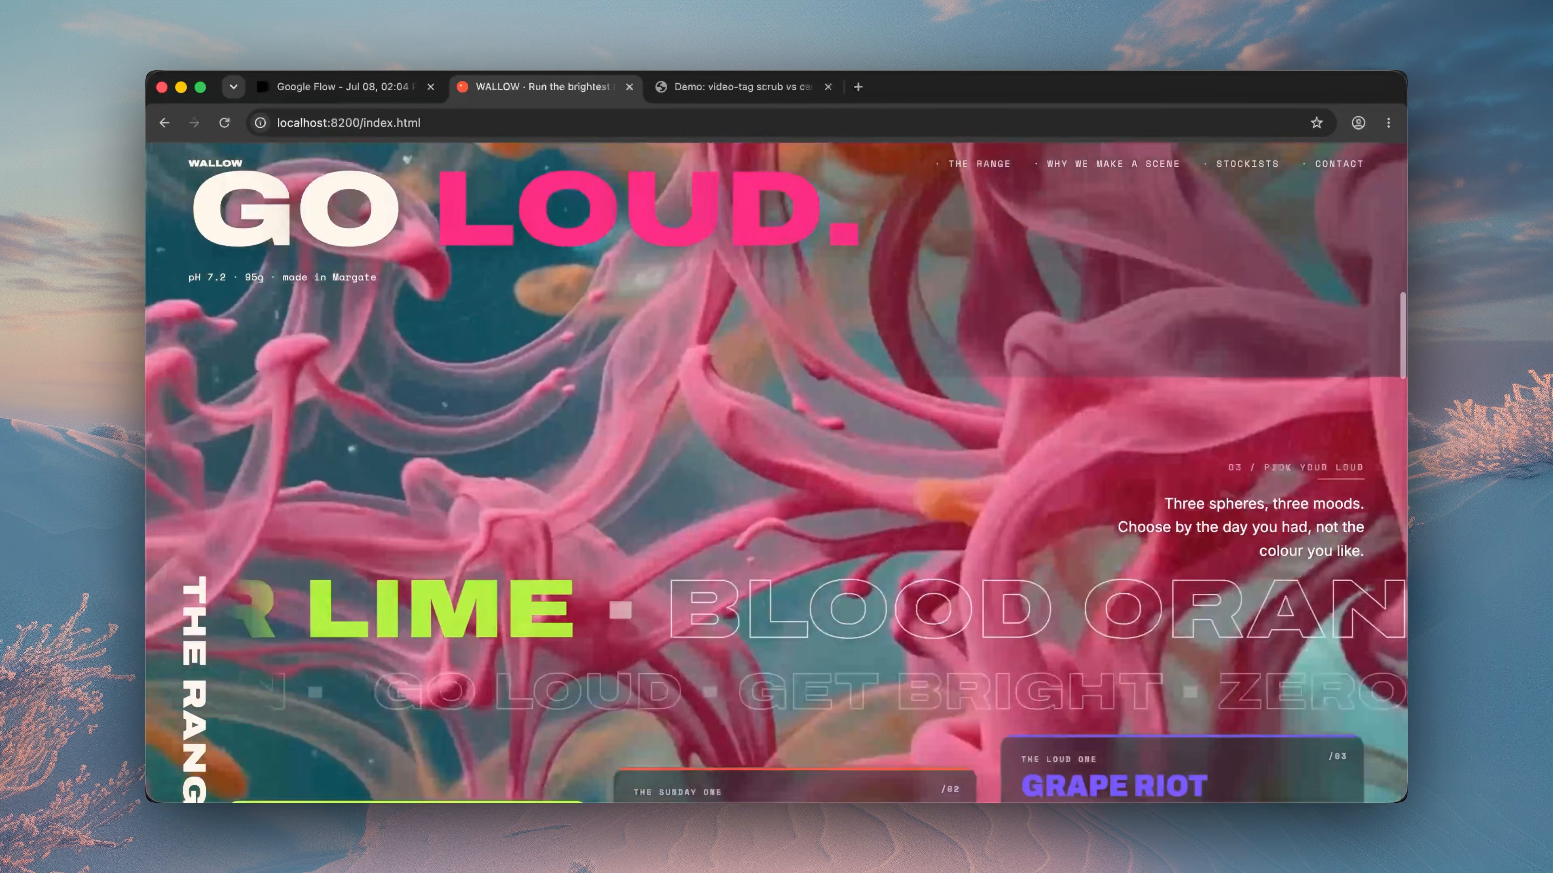
{"action": "scroll", "coordinate": [777, 471], "scroll_direction": "up", "scroll_amount": 10}
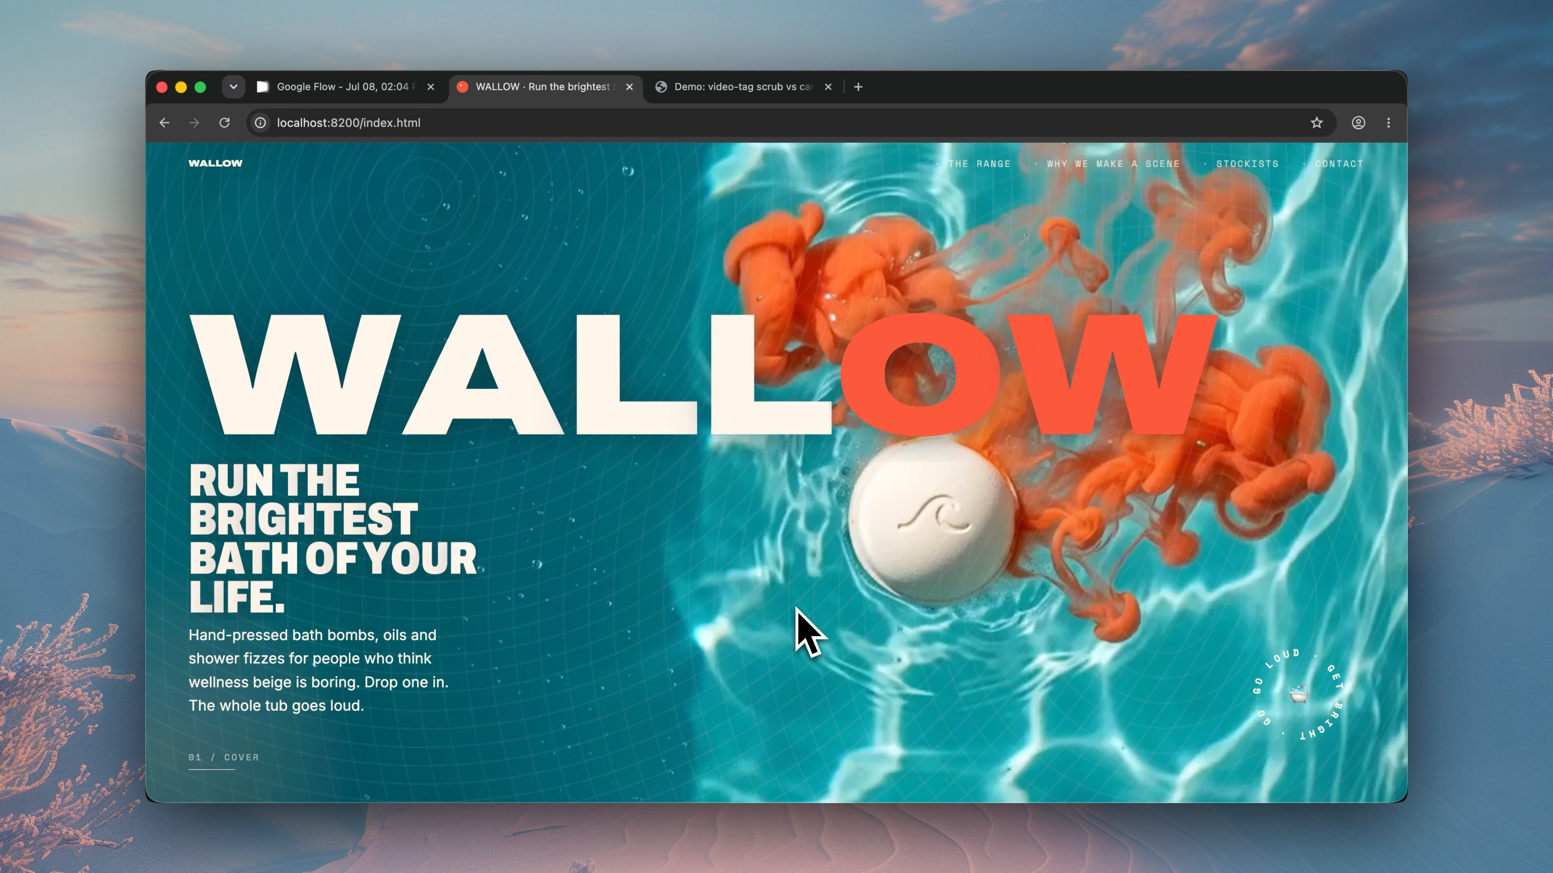
Reload the WALLOW page and review its cover, ingredients section and The Range product cards over the scrolling frames
{"action": "key", "text": "super+r"}
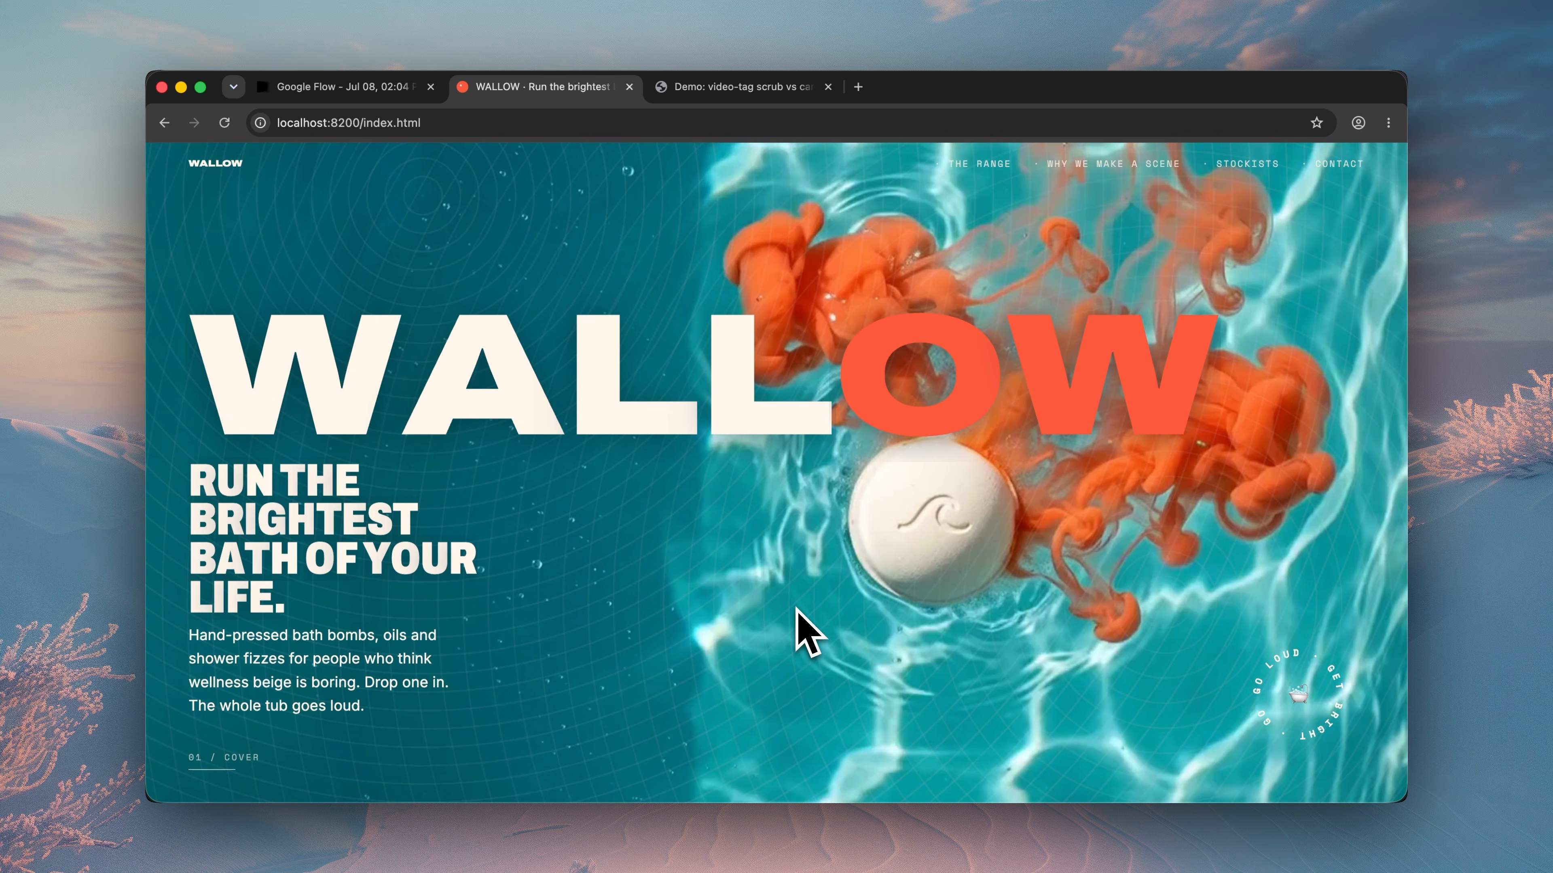
{"action": "scroll", "coordinate": [798, 612], "scroll_direction": "down", "scroll_amount": 5}
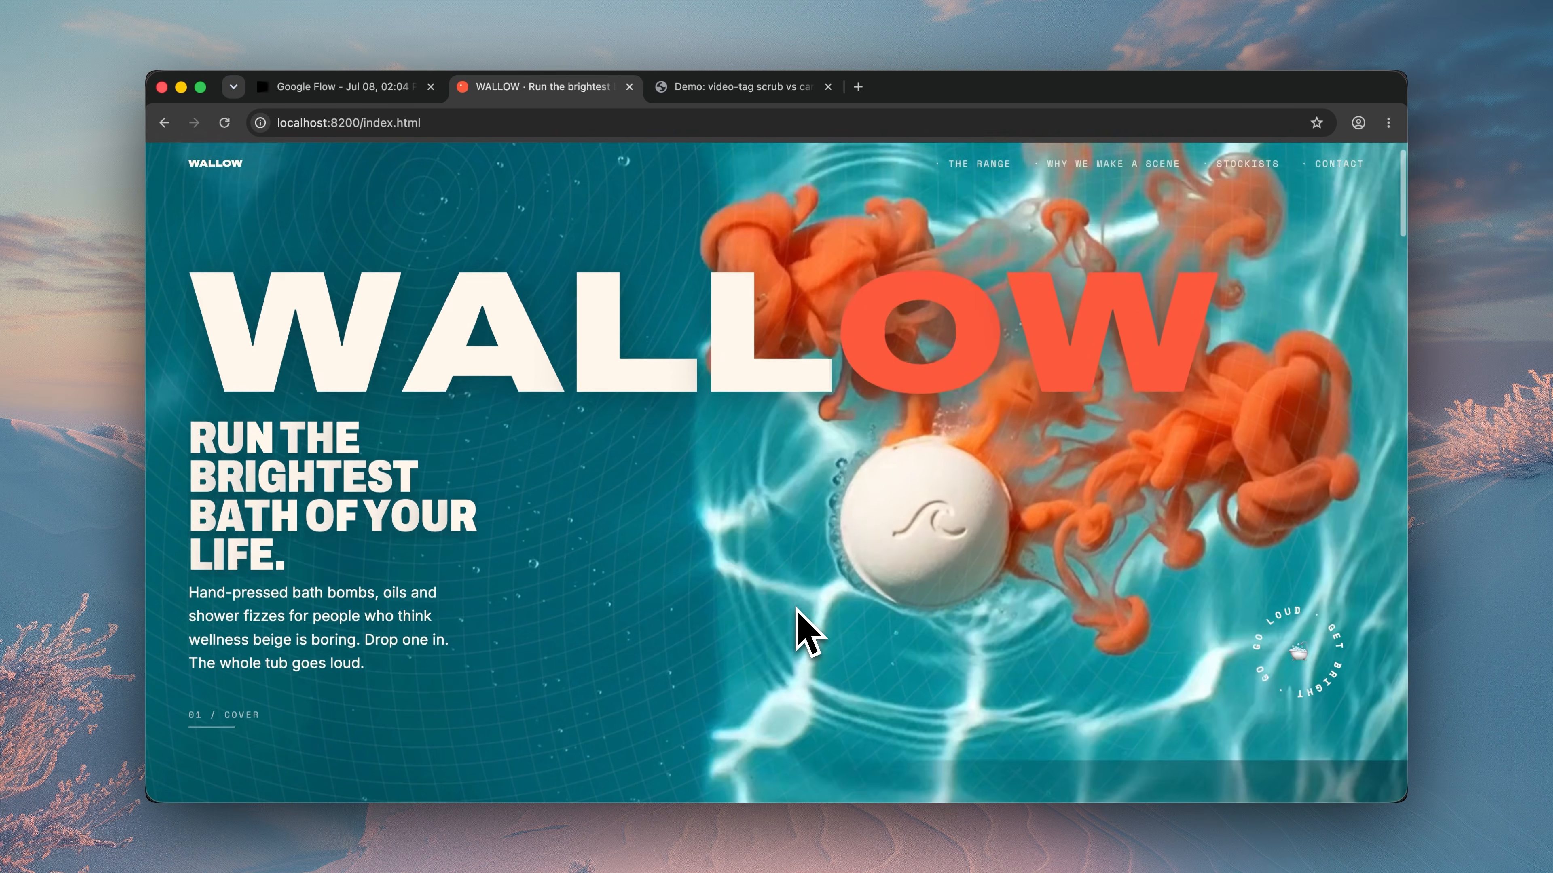
{"action": "scroll", "coordinate": [806, 633], "scroll_direction": "down", "scroll_amount": 5}
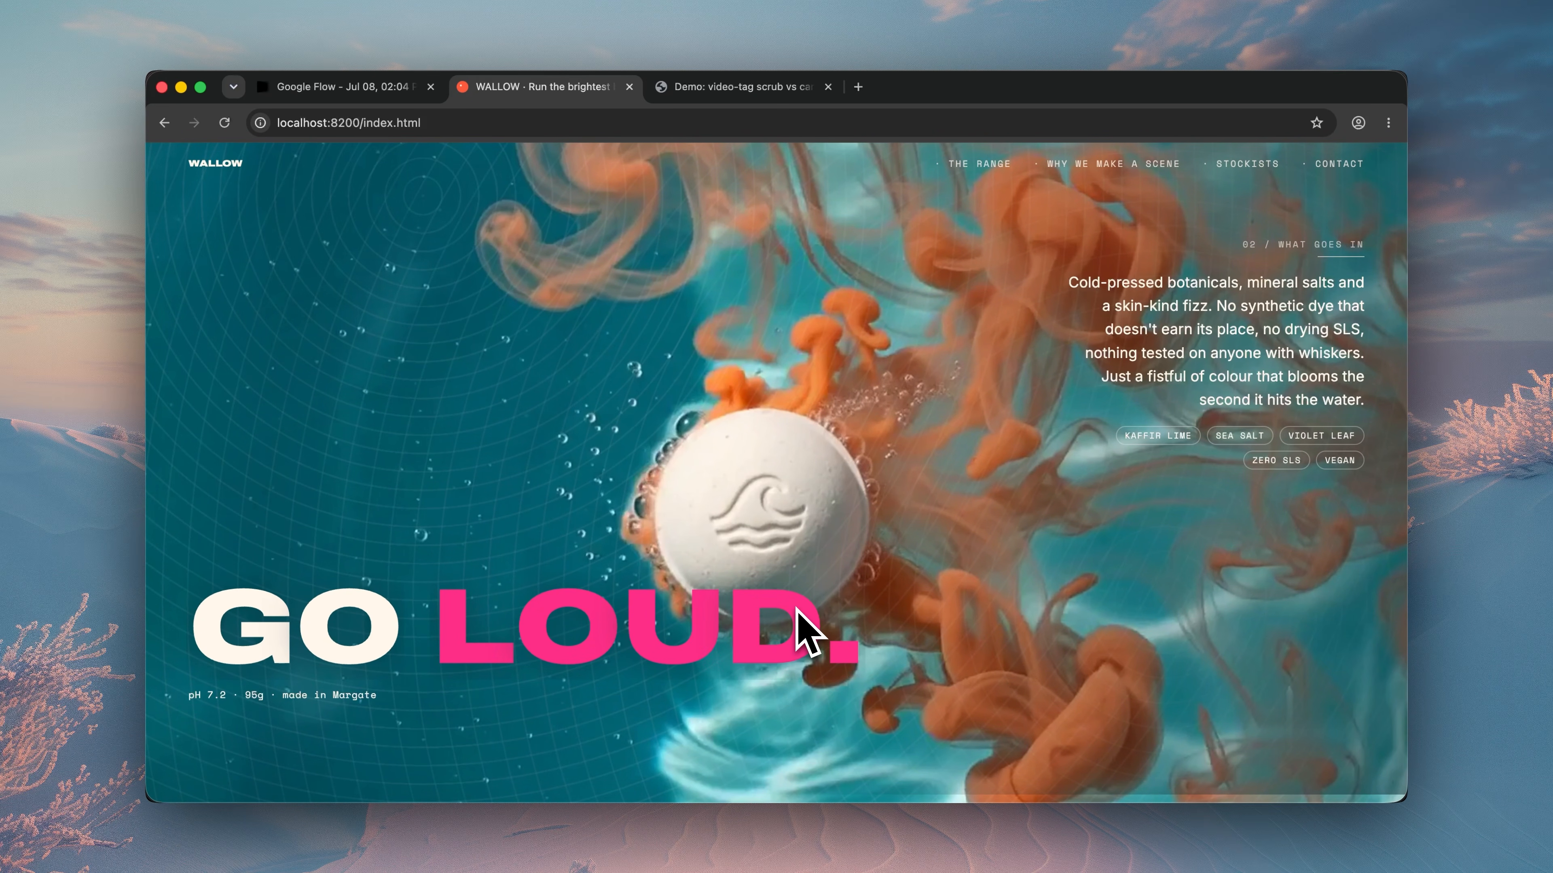
{"action": "scroll", "coordinate": [806, 634], "scroll_direction": "down", "scroll_amount": 6}
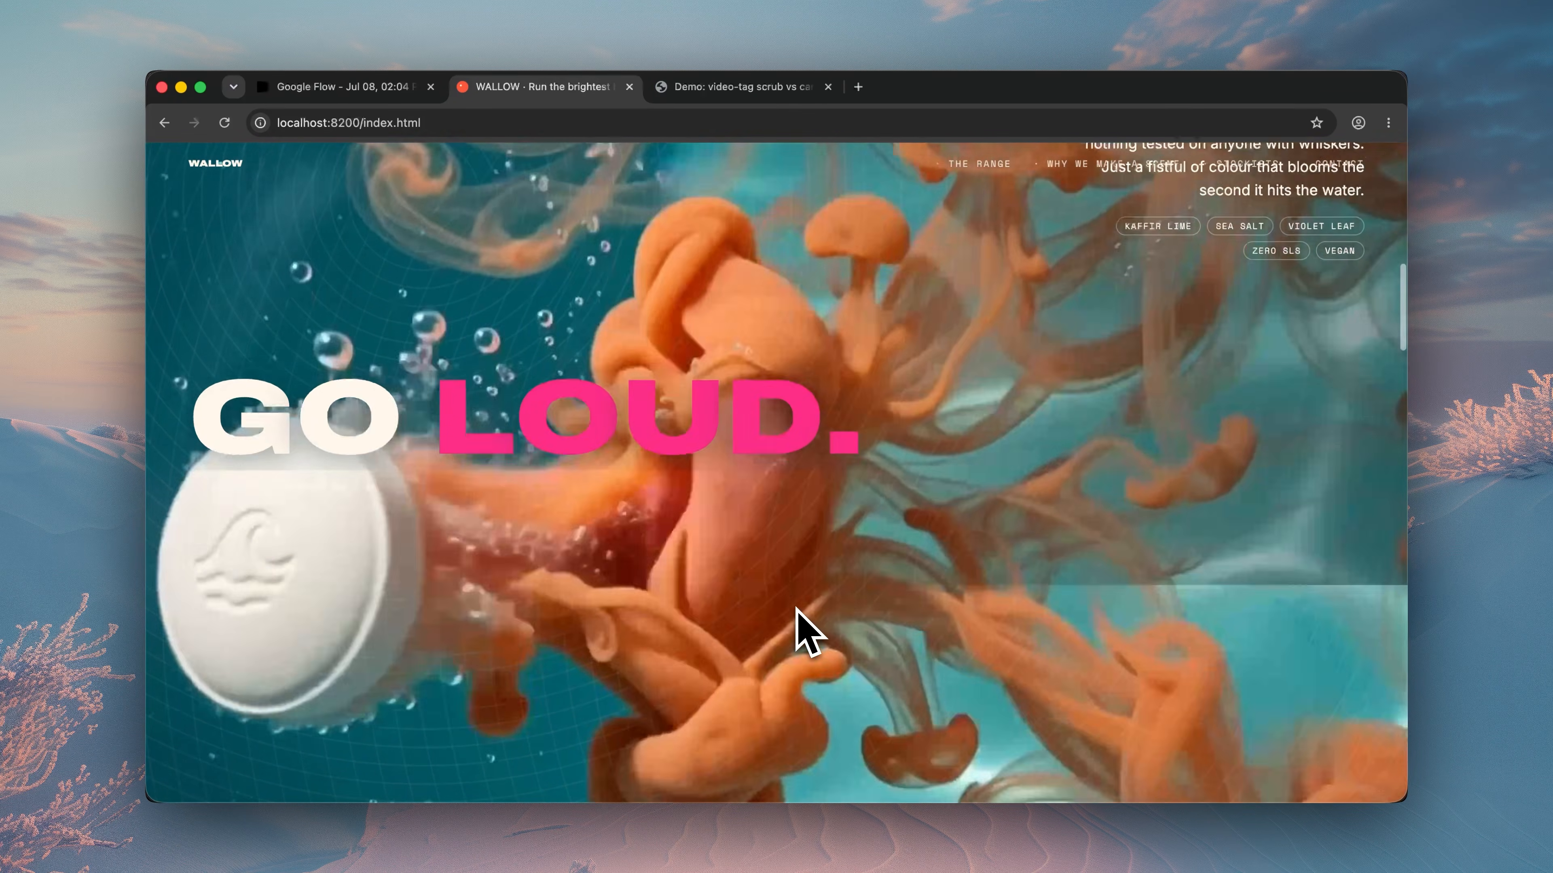
{"action": "scroll", "coordinate": [806, 633], "scroll_direction": "down", "scroll_amount": 5}
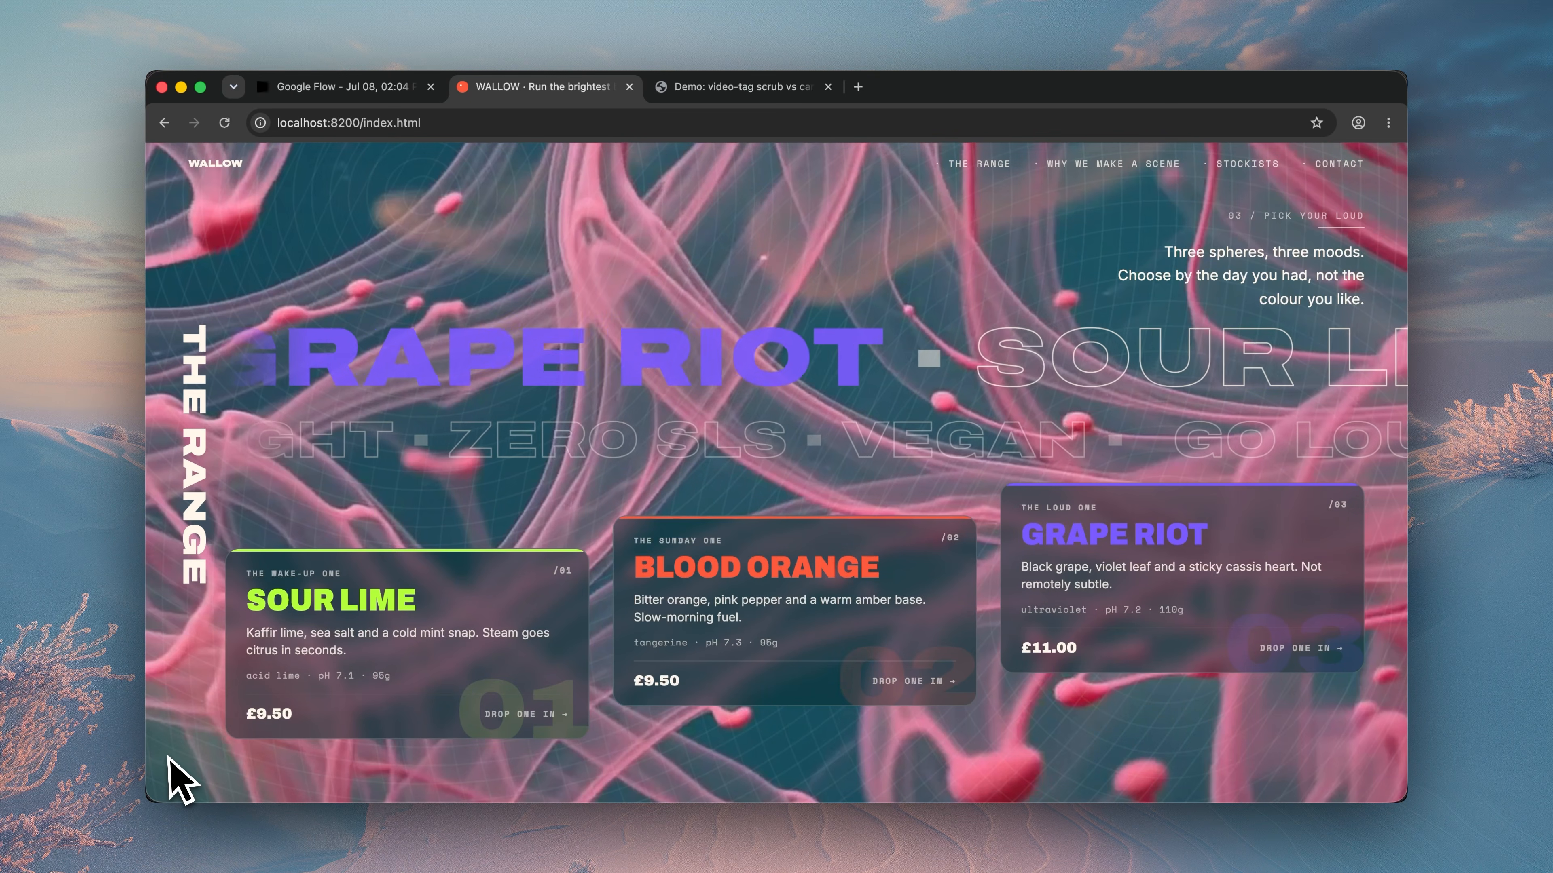
Examine the word-by-word reveal of the bath statement, the stockists section and The Range cards on the WALLOW page
{"action": "scroll", "coordinate": [166, 767], "scroll_direction": "down", "scroll_amount": 10}
{"action": "scroll", "coordinate": [168, 760], "scroll_direction": "down", "scroll_amount": 10}
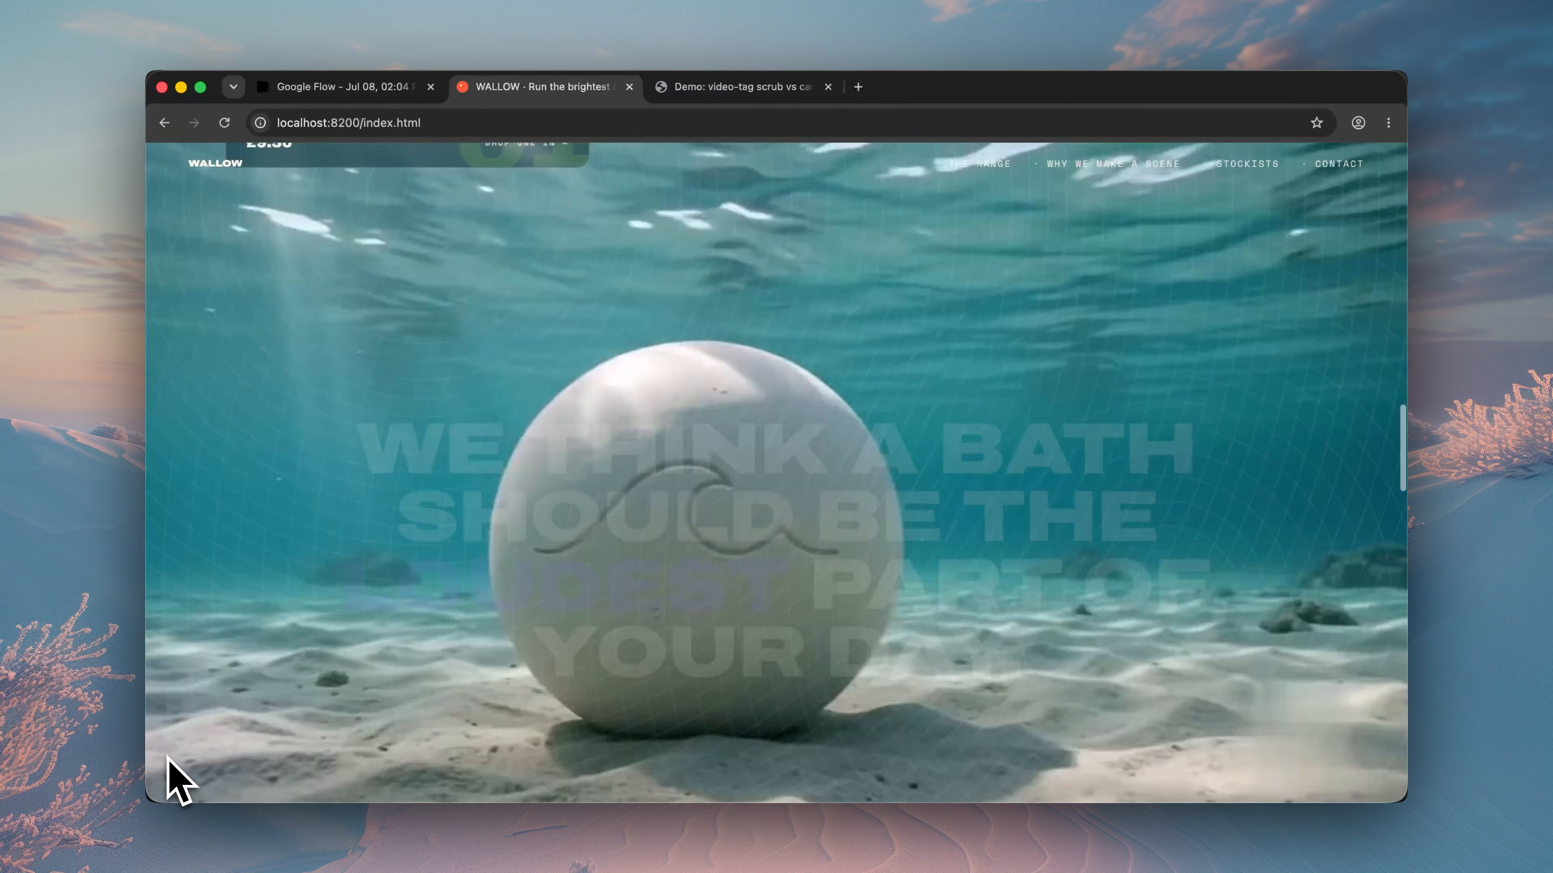
{"action": "scroll", "coordinate": [169, 760], "scroll_direction": "down", "scroll_amount": 3}
{"action": "scroll", "coordinate": [168, 759], "scroll_direction": "down", "scroll_amount": 5}
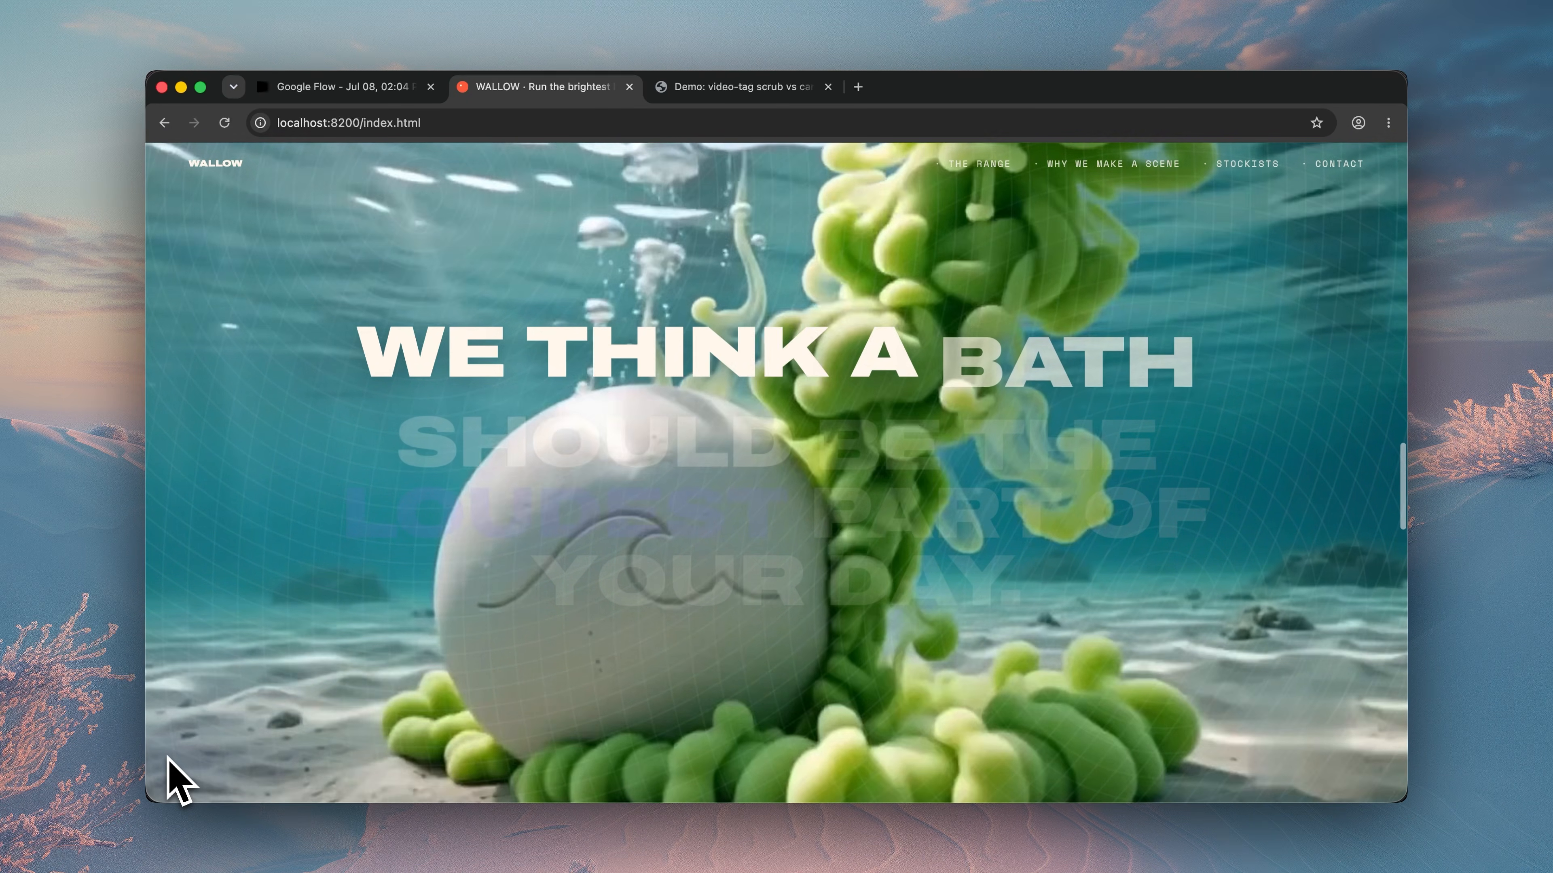
{"action": "scroll", "coordinate": [169, 760], "scroll_direction": "down", "scroll_amount": 5}
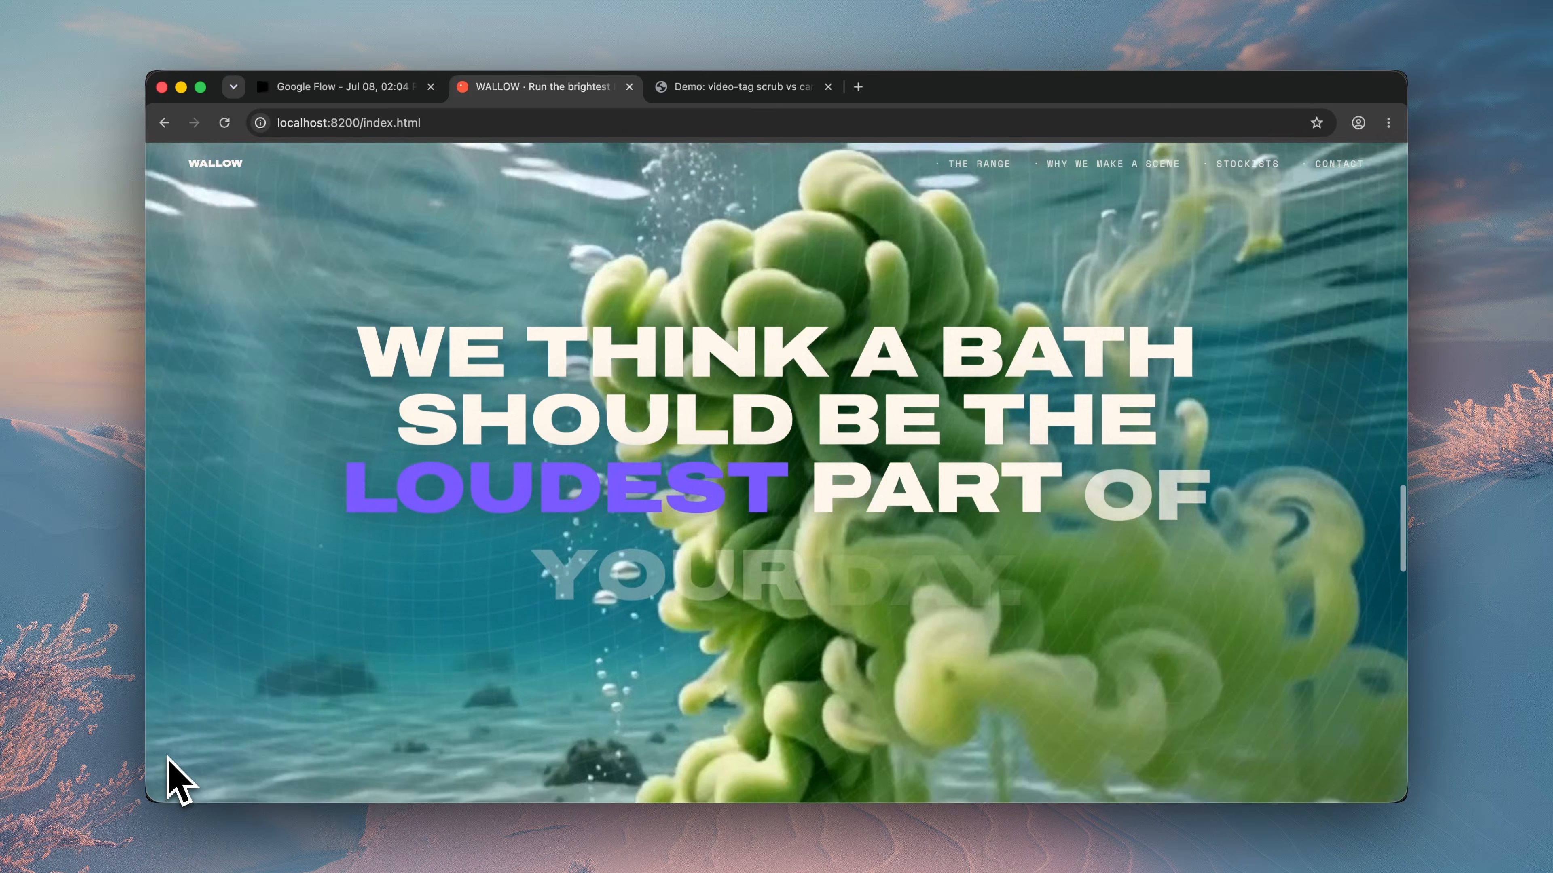
{"action": "scroll", "coordinate": [177, 780], "scroll_direction": "down", "scroll_amount": 5}
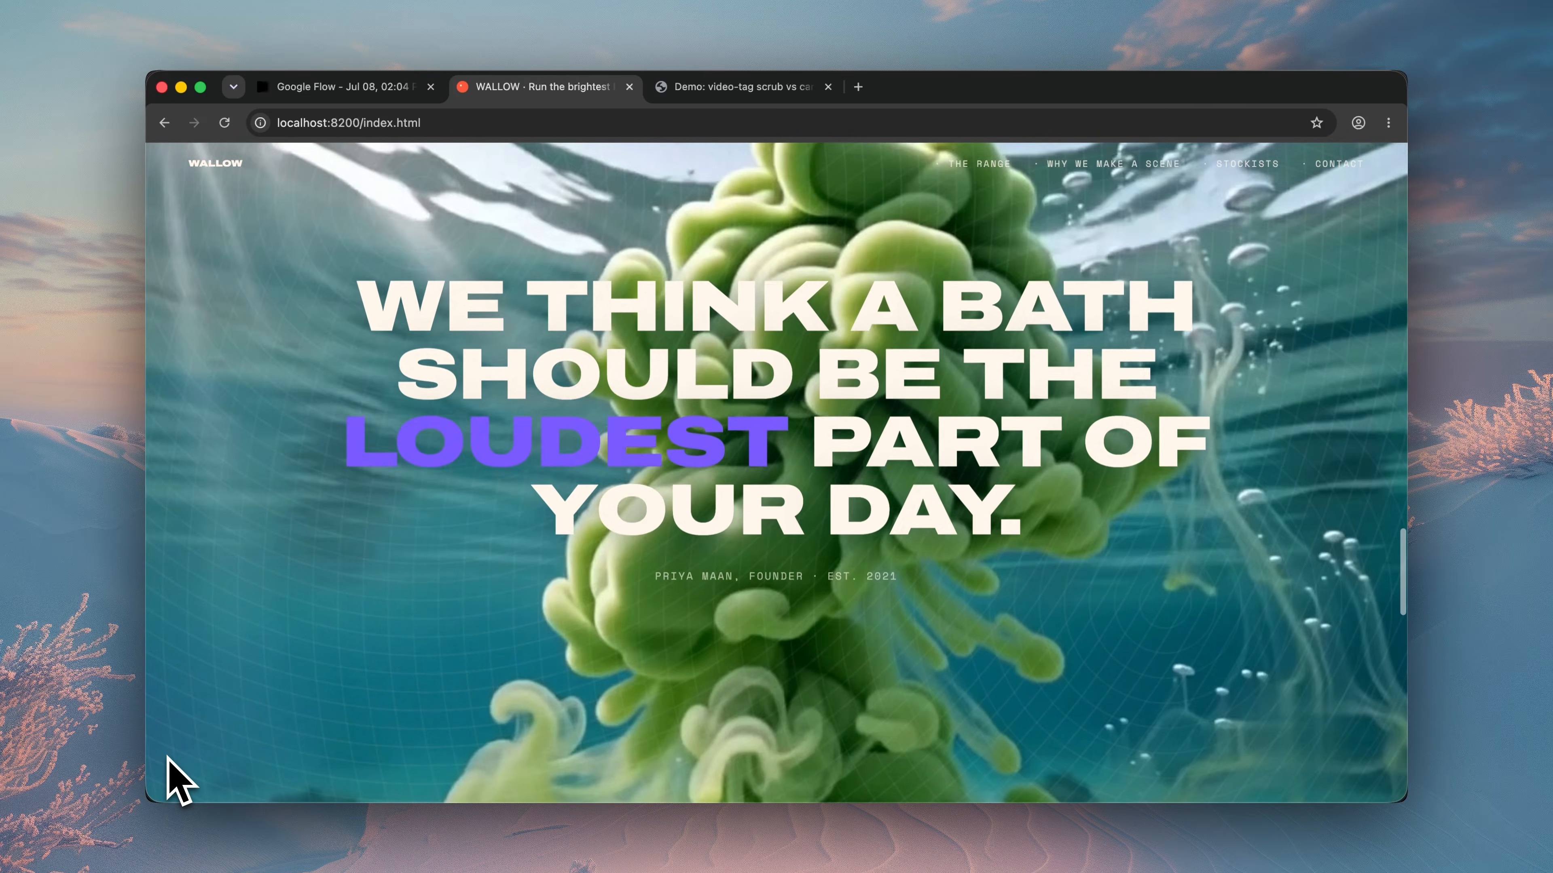
{"action": "scroll", "coordinate": [167, 756], "scroll_direction": "down", "scroll_amount": 1}
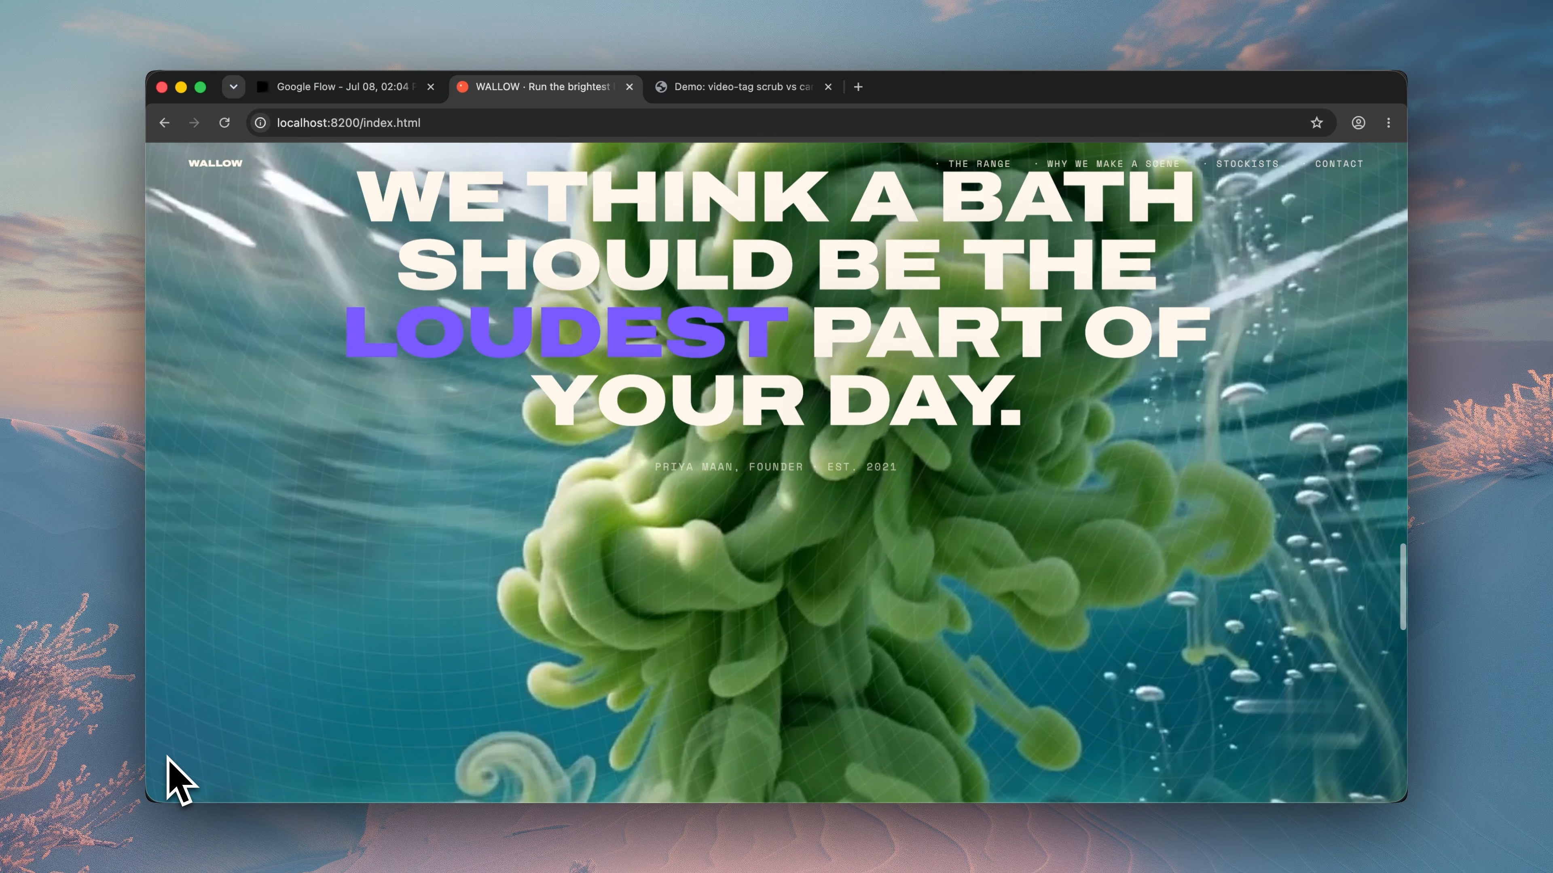
{"action": "scroll", "coordinate": [169, 758], "scroll_direction": "down", "scroll_amount": 10}
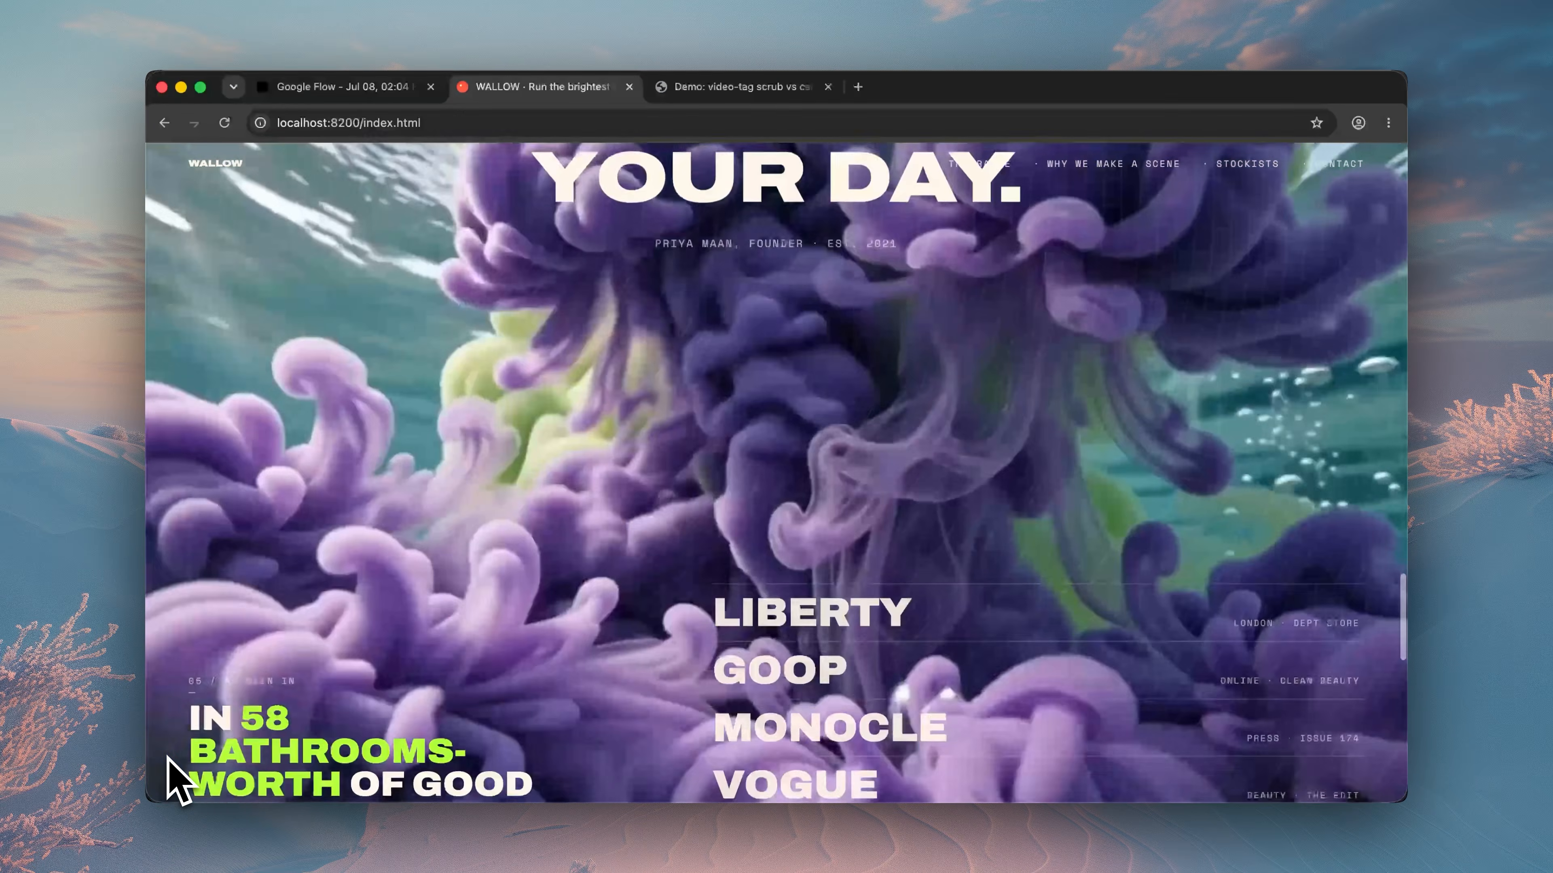
{"action": "scroll", "coordinate": [168, 759], "scroll_direction": "down", "scroll_amount": 8}
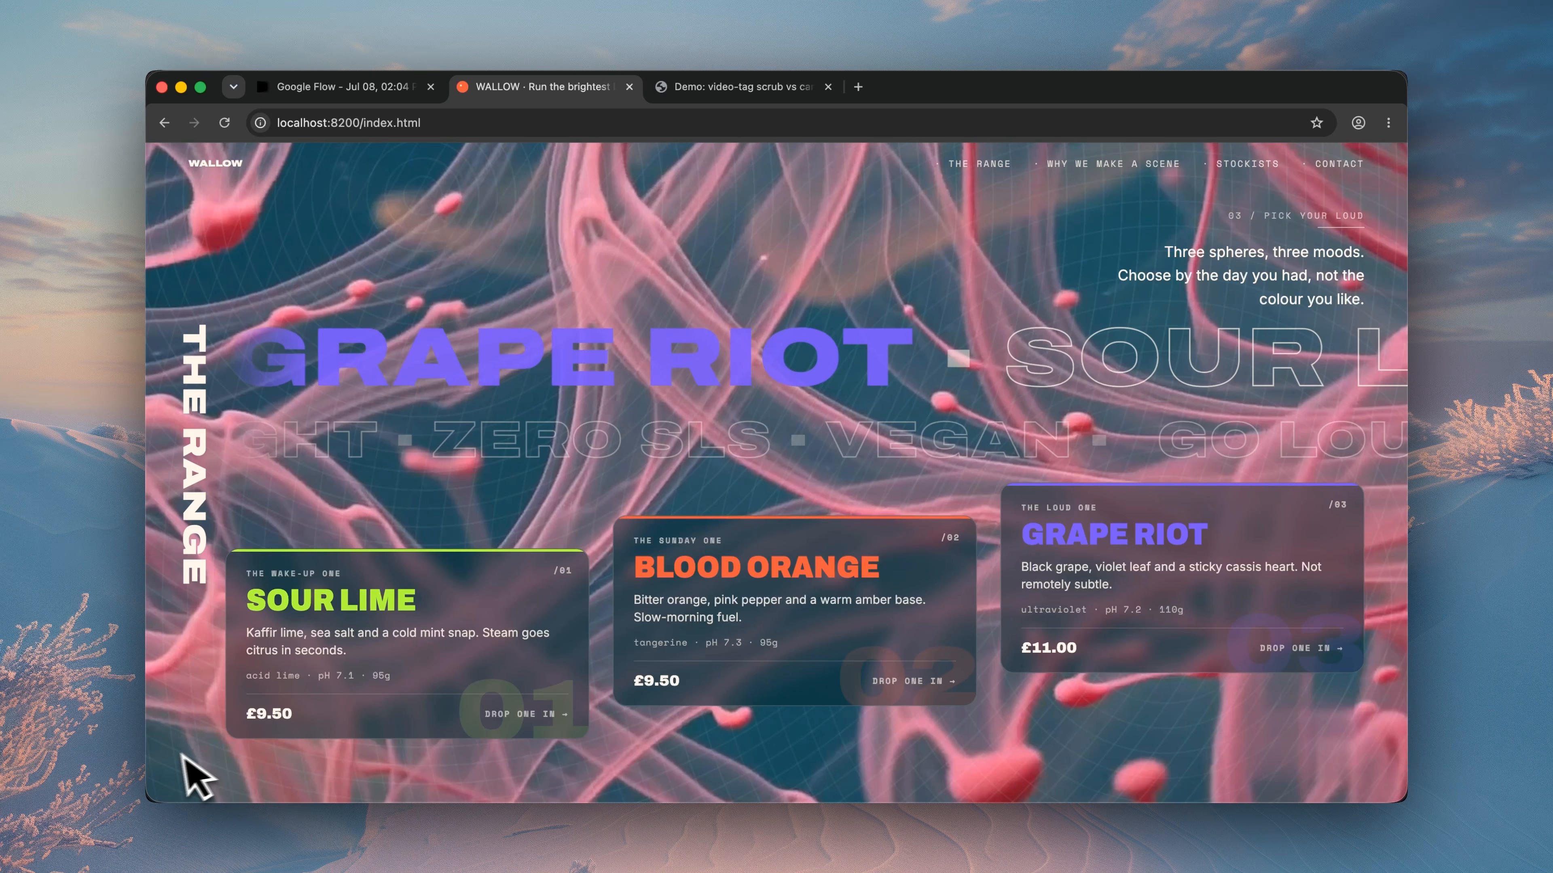
{"action": "scroll", "coordinate": [177, 757], "scroll_direction": "down", "scroll_amount": 15}
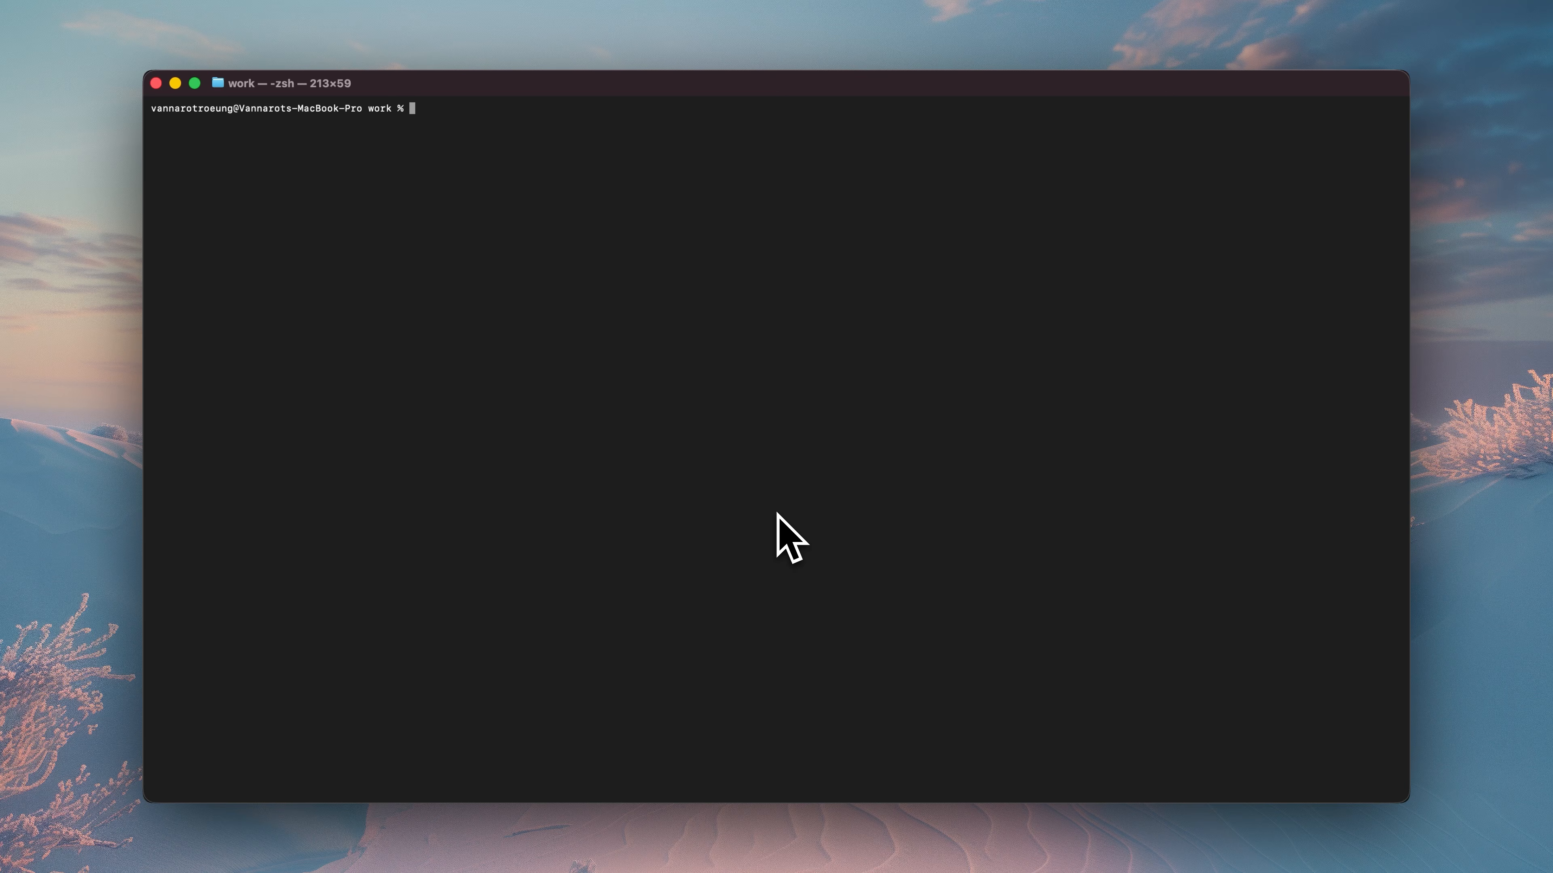
In the terminal, run node automation/verify.mjs on templates/week-2026-W25/2026-06-30-wallow/index.html
{"action": "type", "text": "node automation/verify.mjs templates/week-2026-W25/2026-06-30-wallow/index.html"}
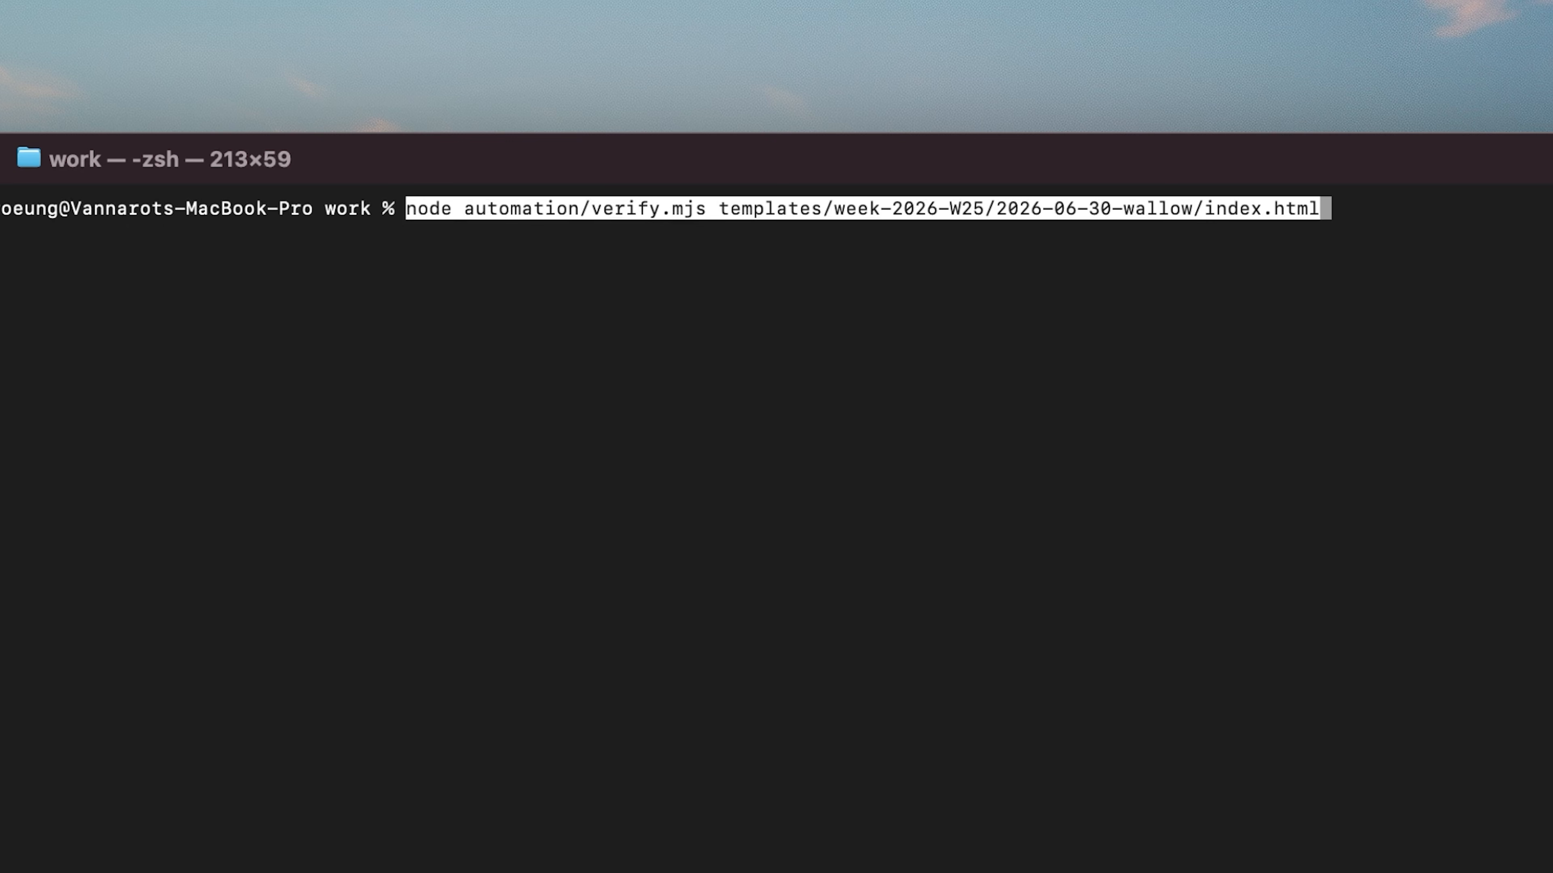
{"action": "key", "text": "Return"}
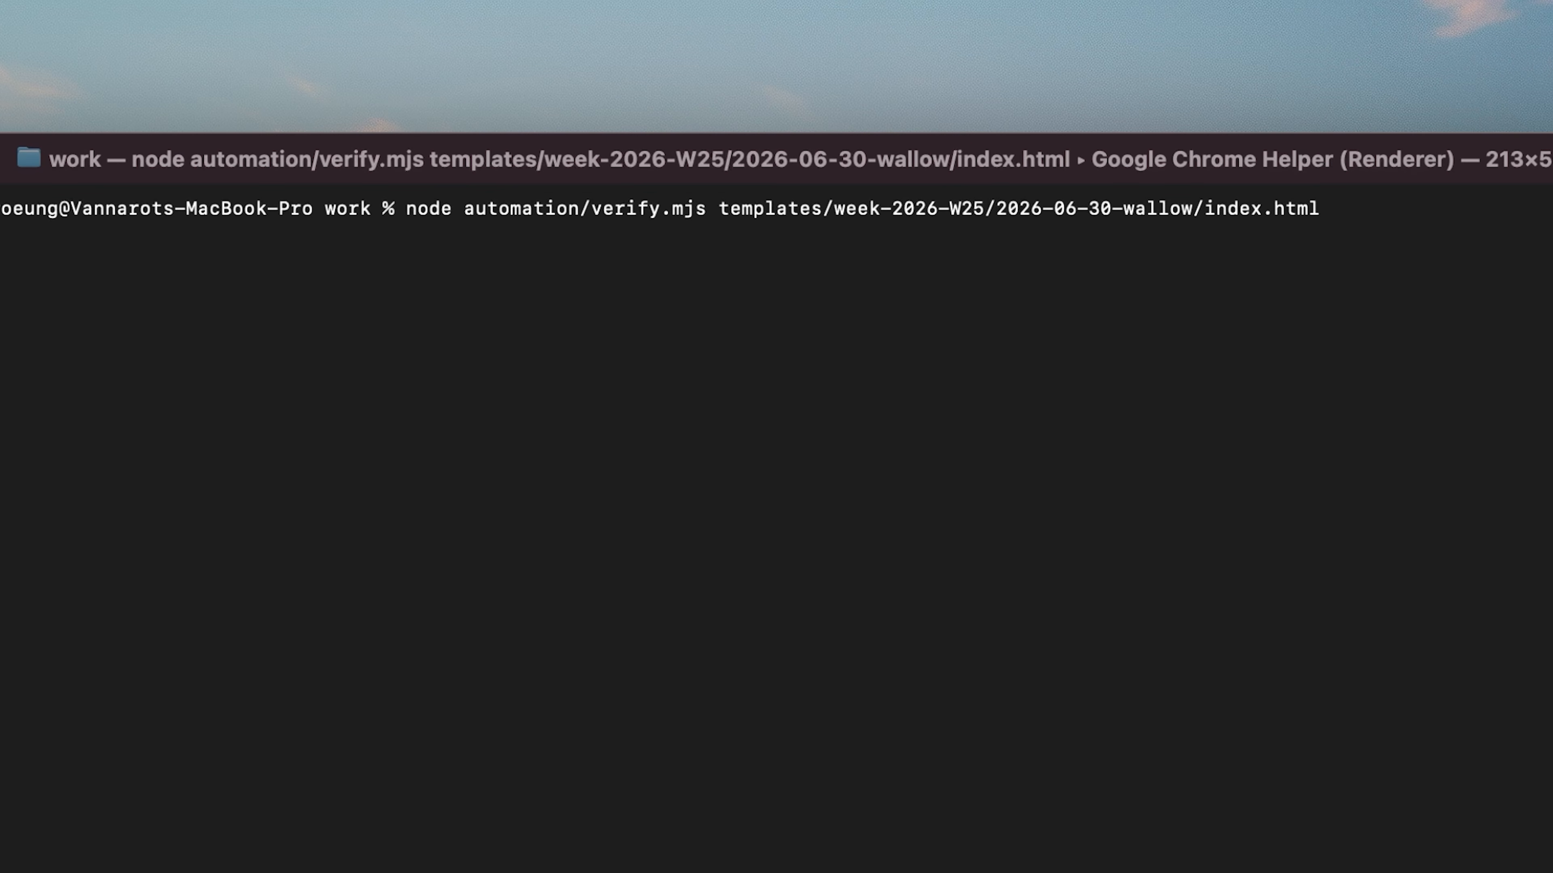